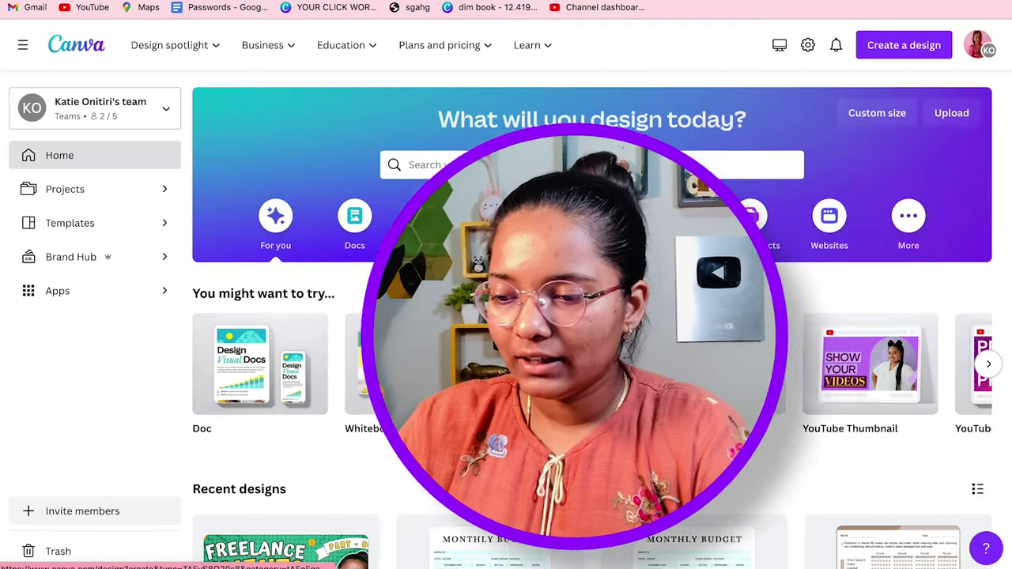
Create a new custom-size design measuring 4000 × 1000 px.
click(560, 165)
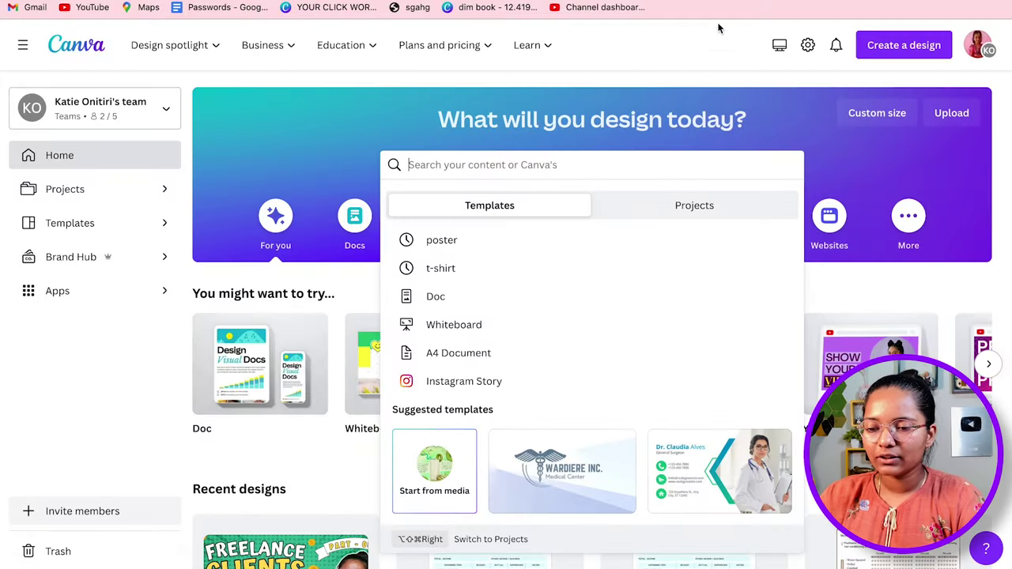
click(742, 50)
click(922, 49)
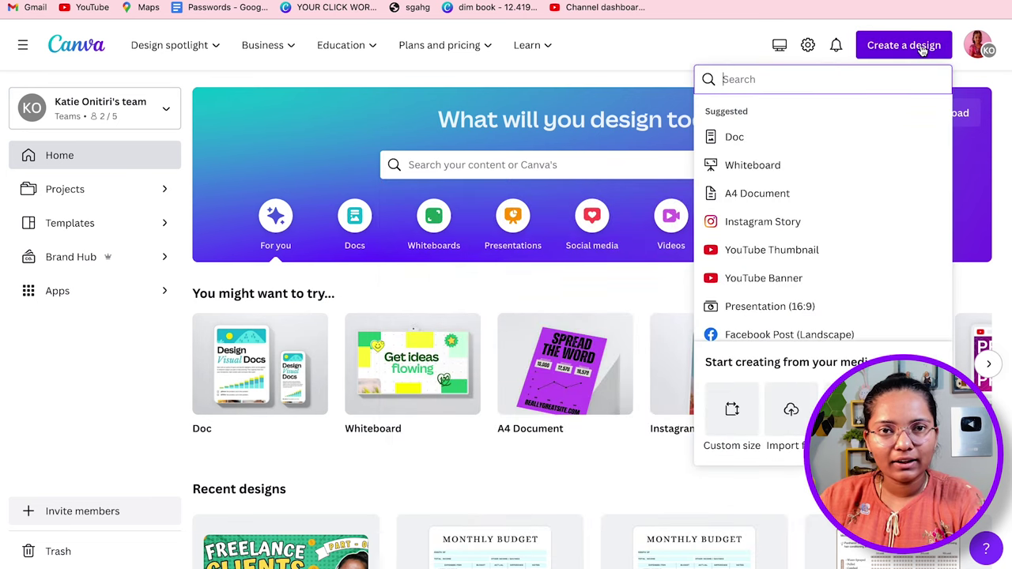
click(731, 409)
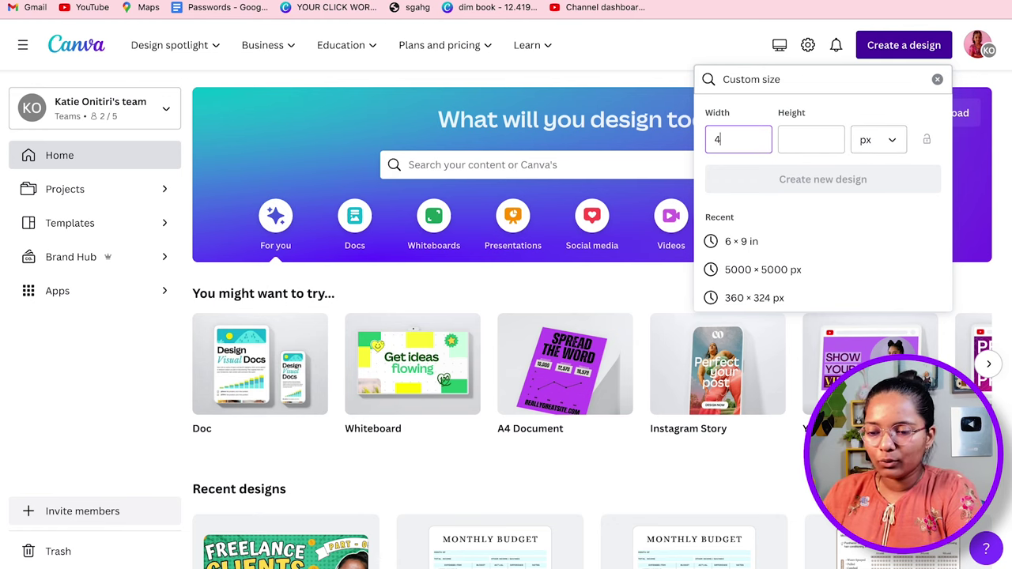
text(1000)
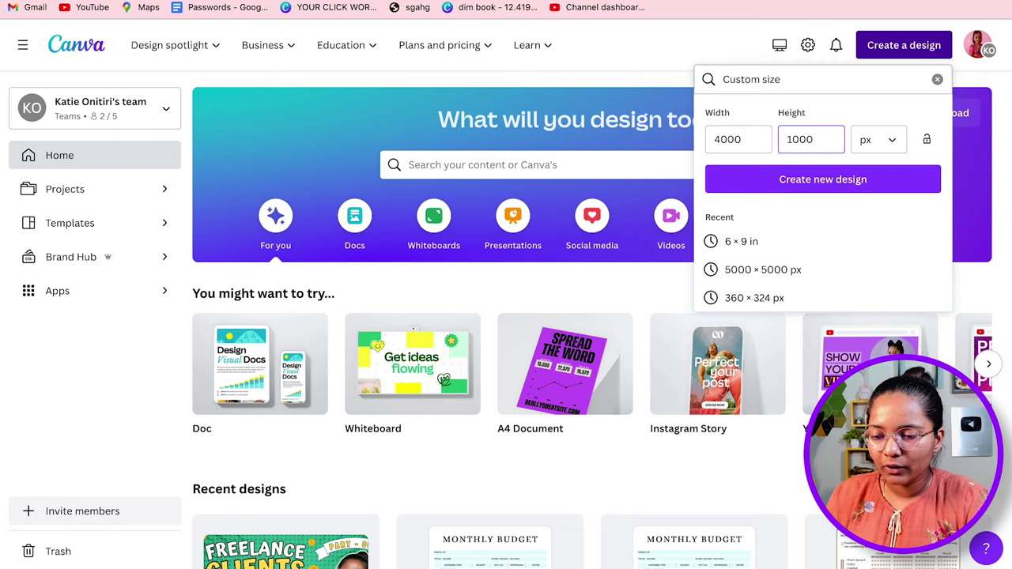
click(800, 180)
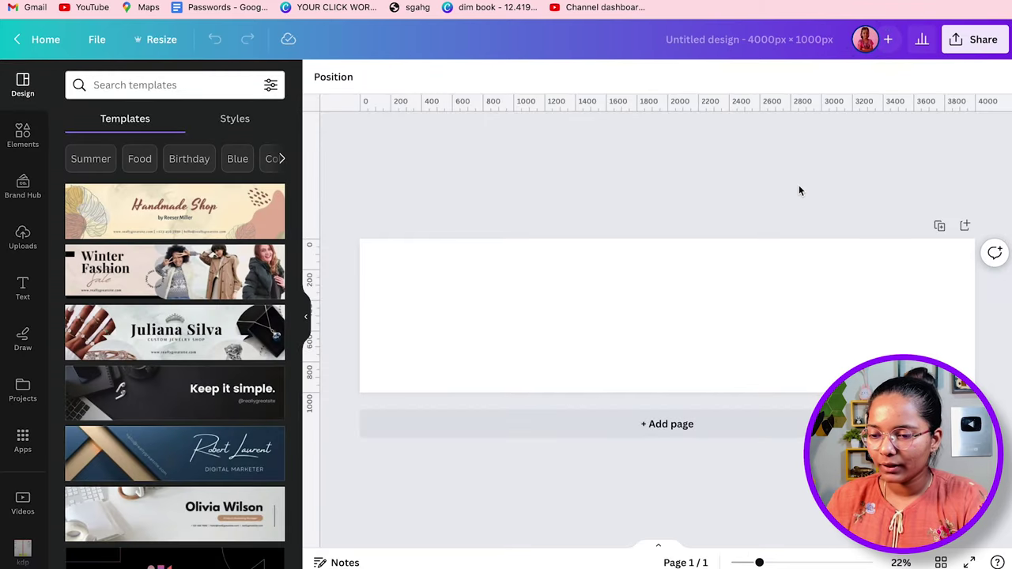
Name the design "Instagram post".
click(744, 45)
text(Instagram post)
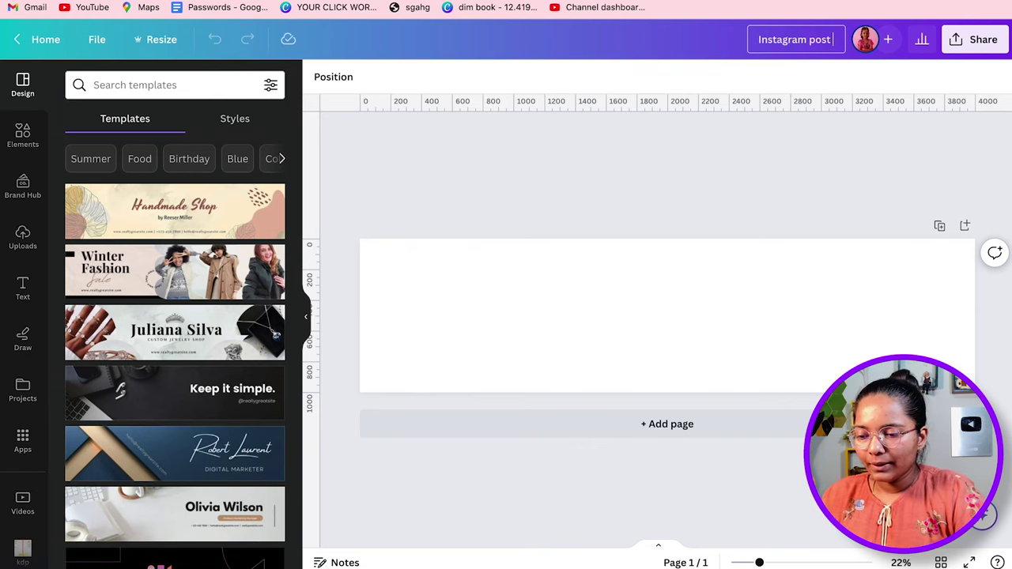
click(551, 319)
Check that rulers and guides are enabled, and place vertical guides on the page at 1000, 2000 and 3000 px.
drag(319, 165, 294, 215)
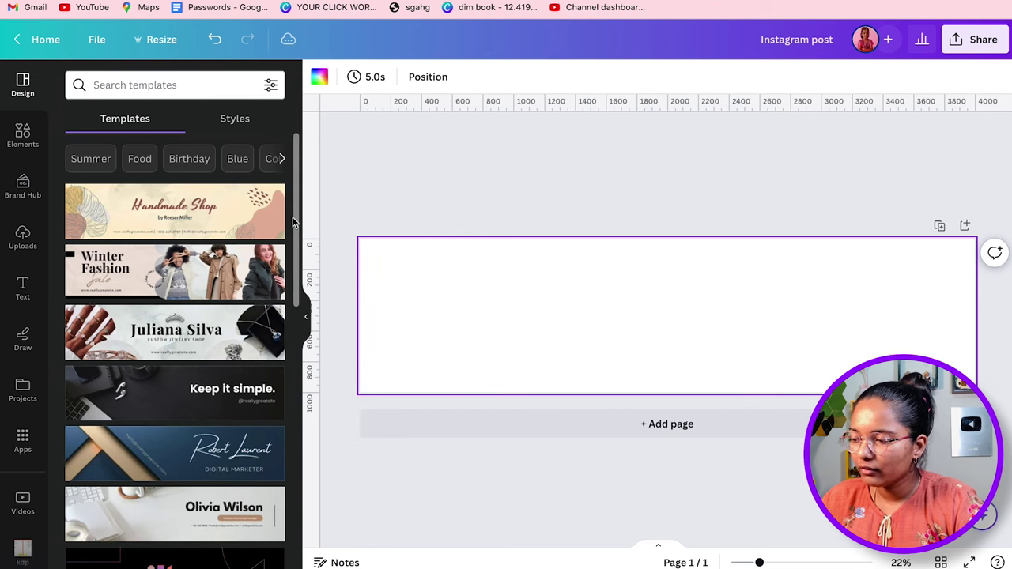
click(97, 39)
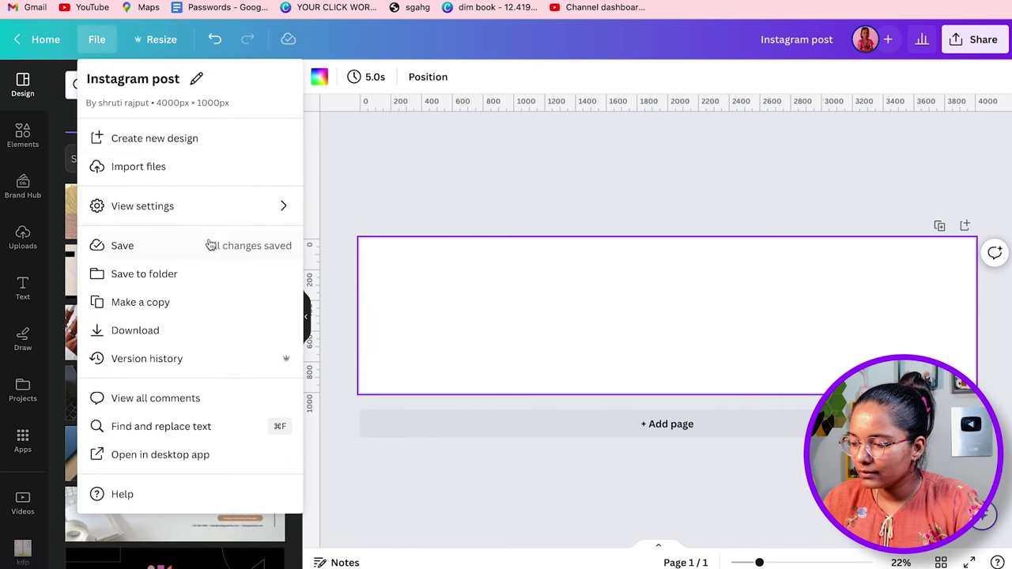
mouse_move(204, 211)
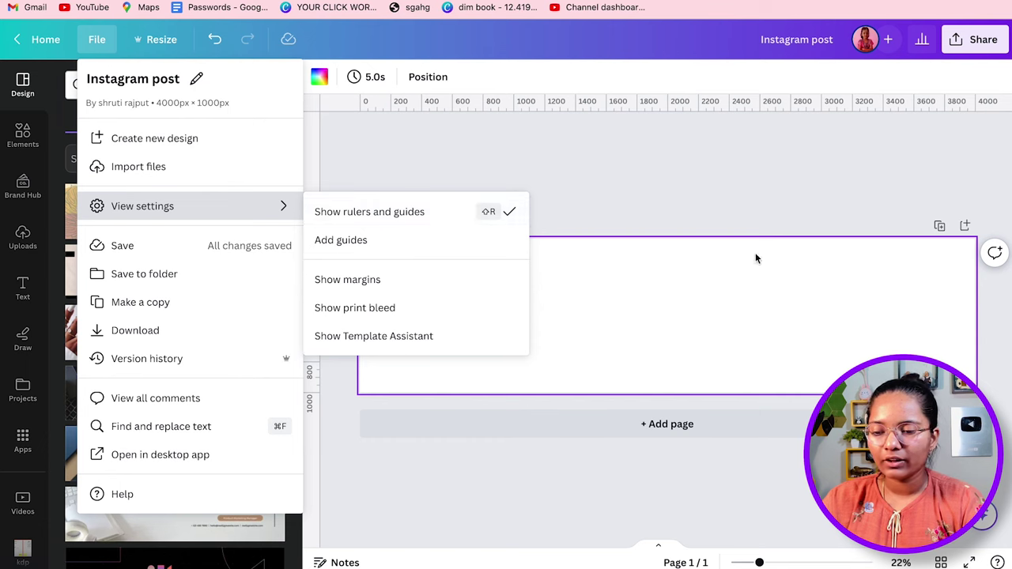
click(730, 229)
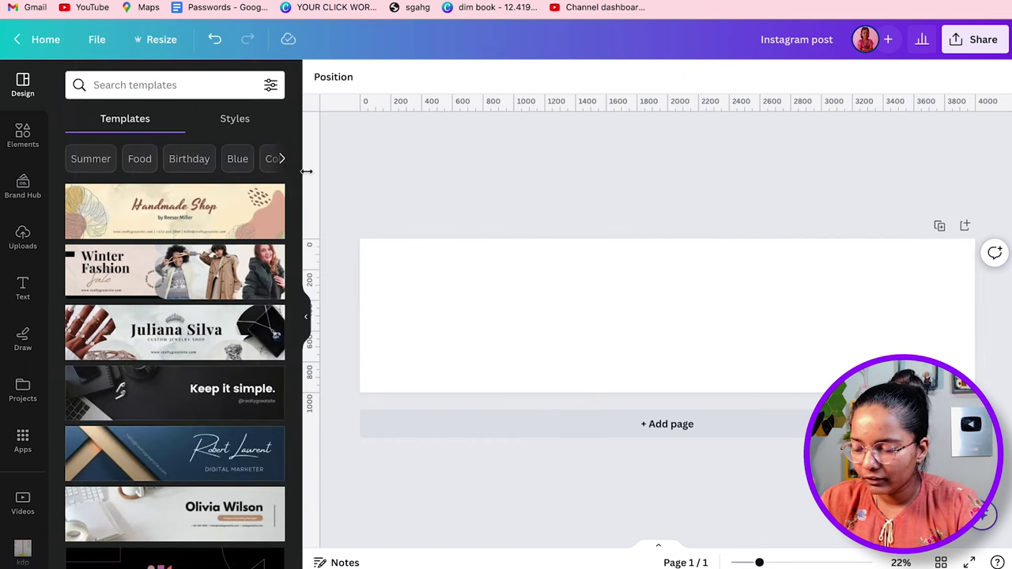
drag(307, 173, 514, 172)
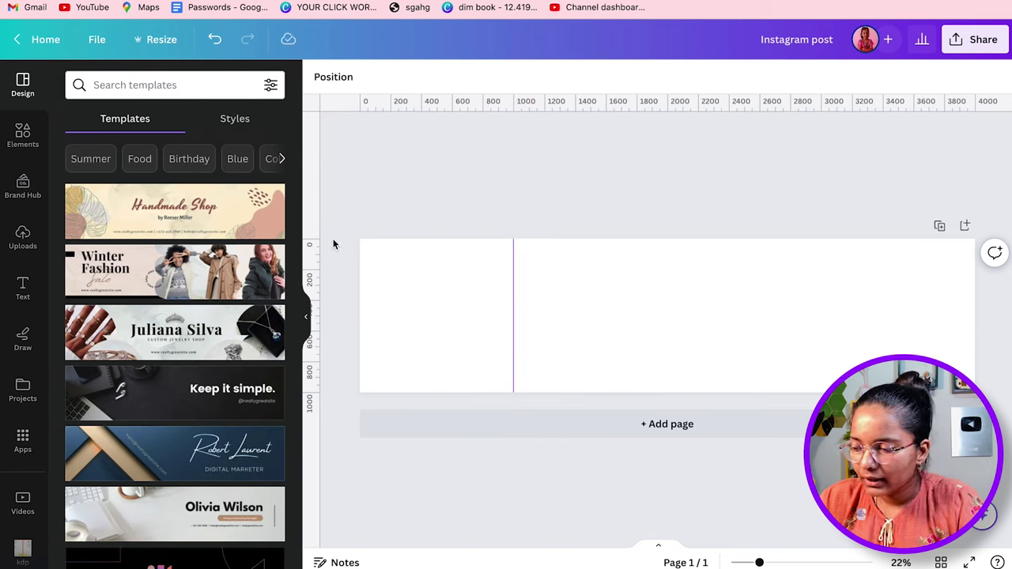
drag(308, 227, 668, 201)
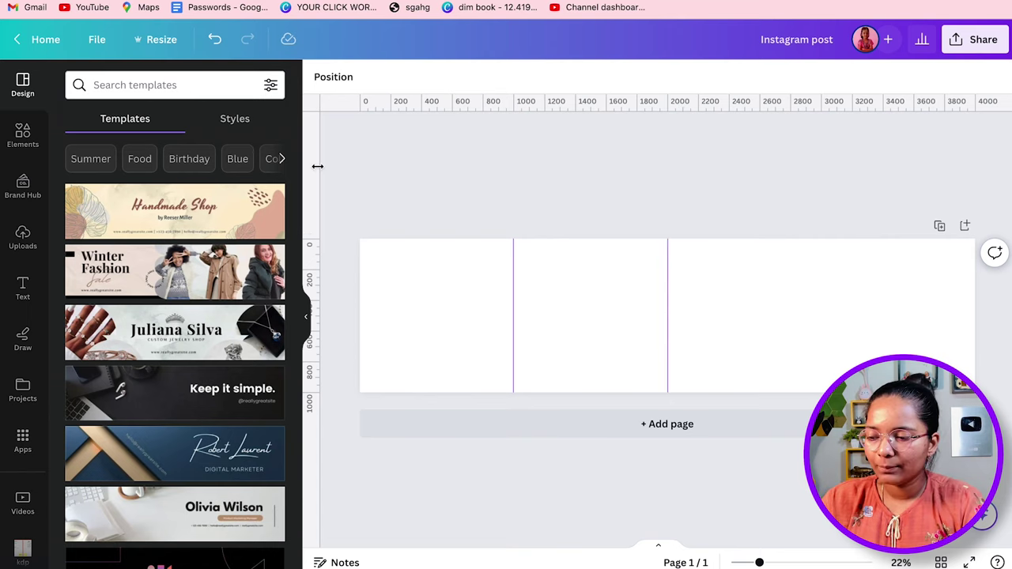
drag(317, 166, 822, 131)
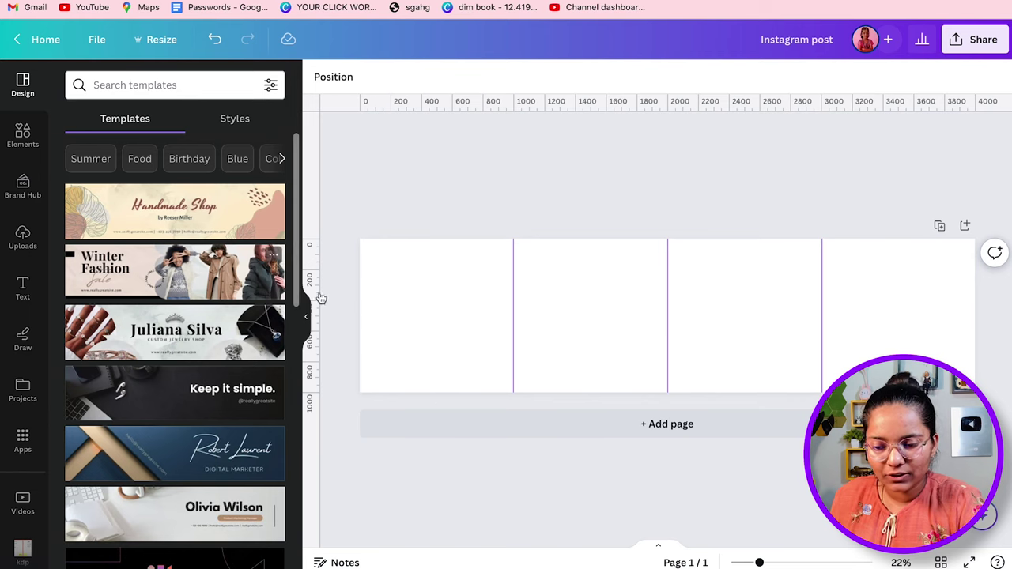
Apply the recently used purple style with the Abril Fatface font to the blank page.
click(390, 312)
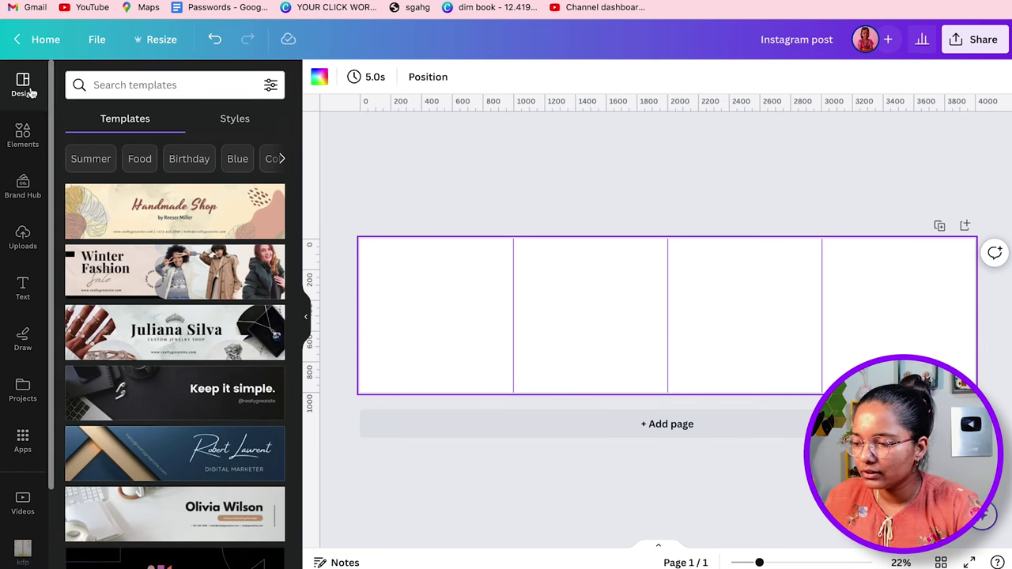
click(231, 119)
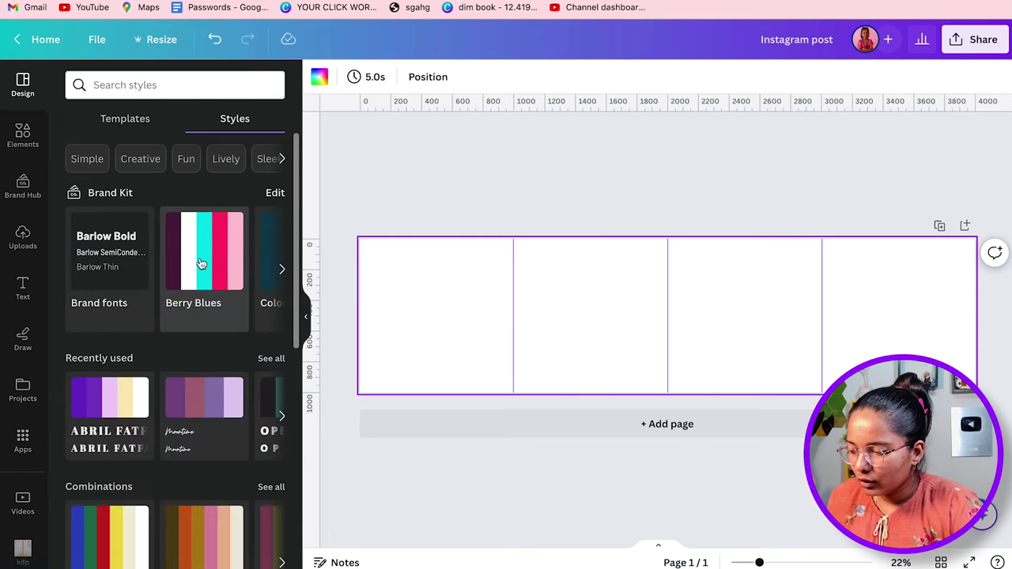
scroll(202, 264, right, 2)
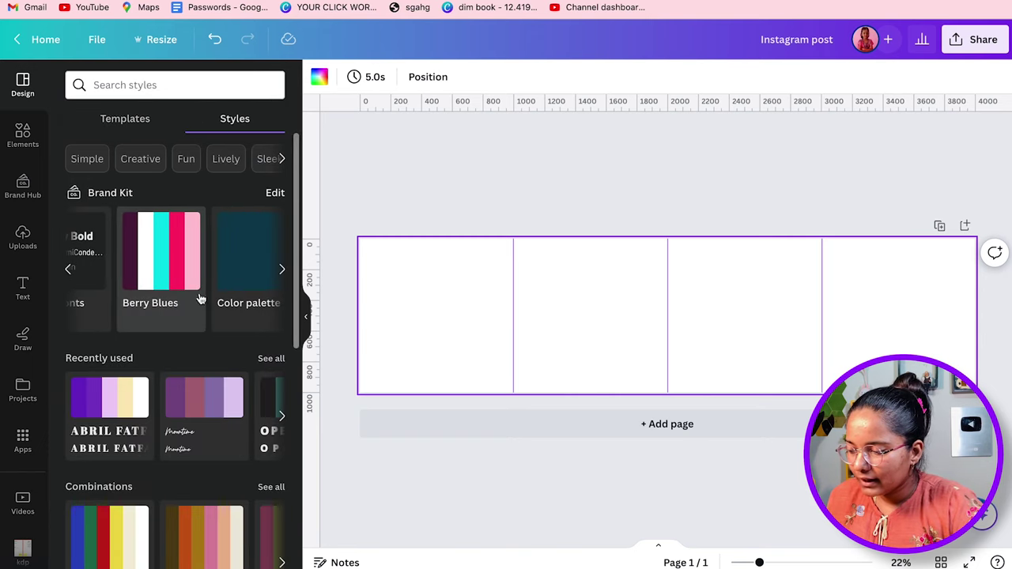
click(271, 358)
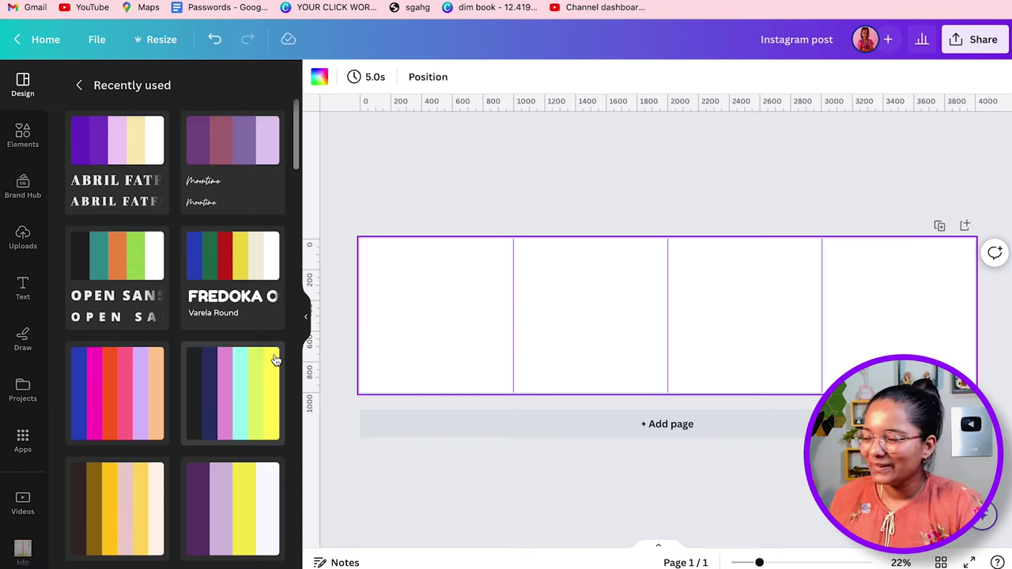
click(117, 144)
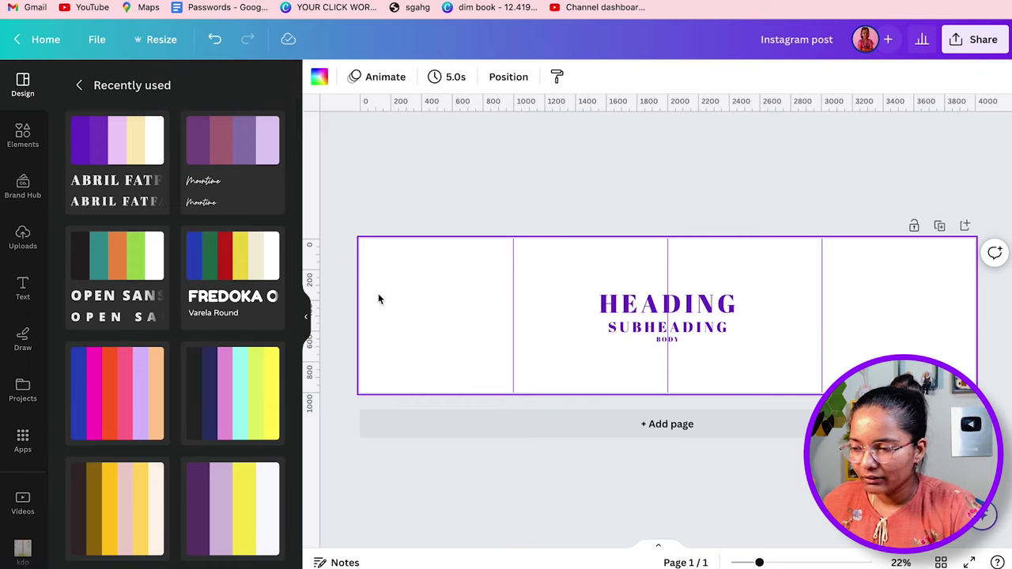
Delete the heading, subheading and body placeholder texts from the page.
drag(573, 279, 616, 370)
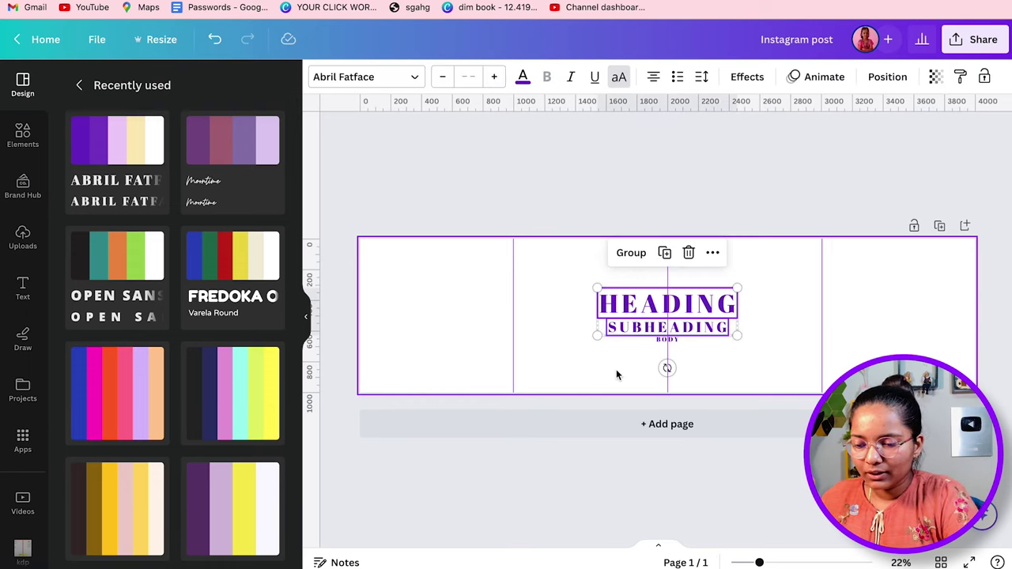
key(Delete)
click(667, 339)
key(Delete)
Fill the page background with the solid deep violet-blue from the default colors.
click(506, 289)
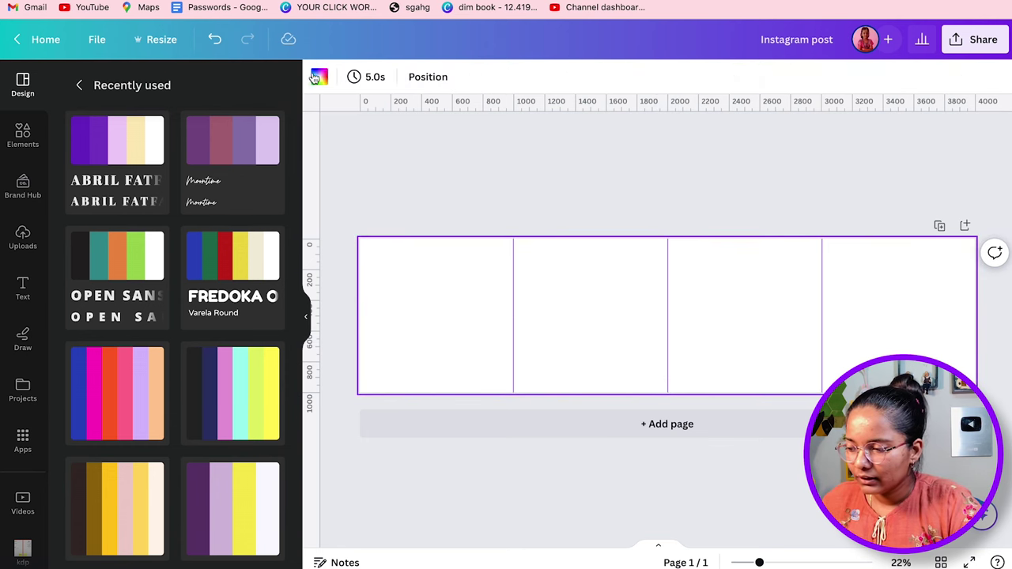
click(318, 77)
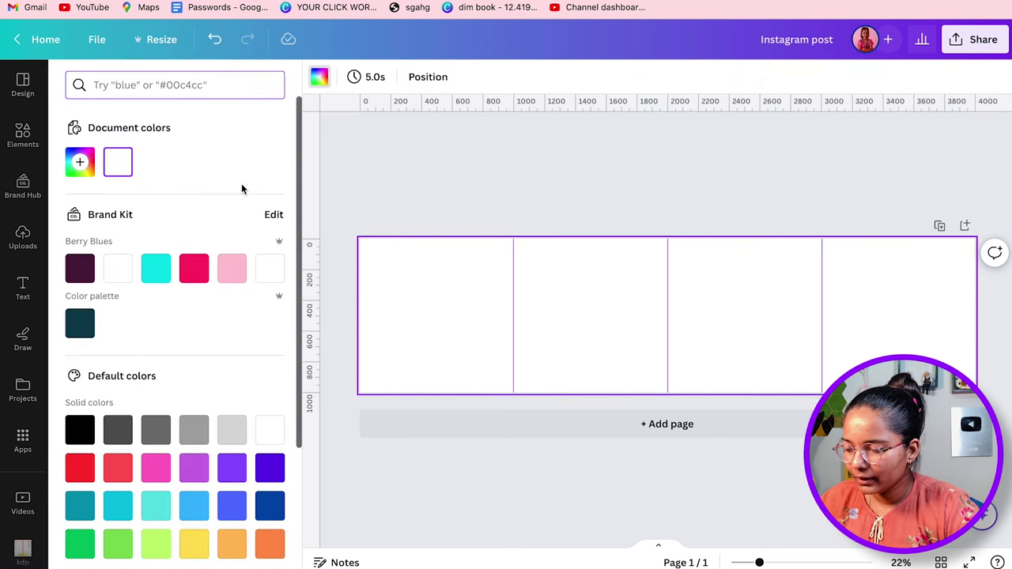
click(270, 469)
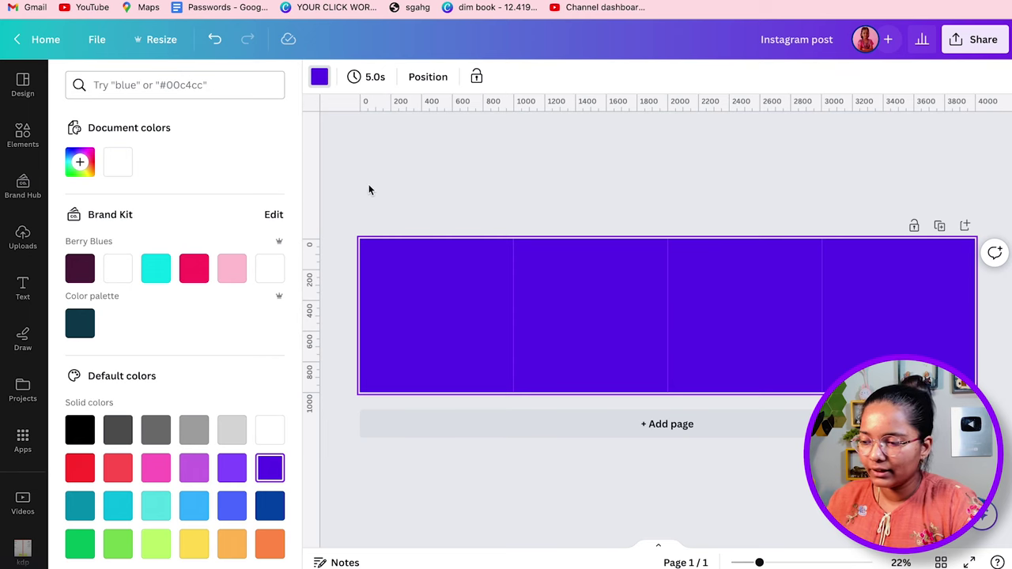
click(368, 190)
Search the elements library for "abstract design" and limit the results to graphics.
click(23, 136)
click(119, 85)
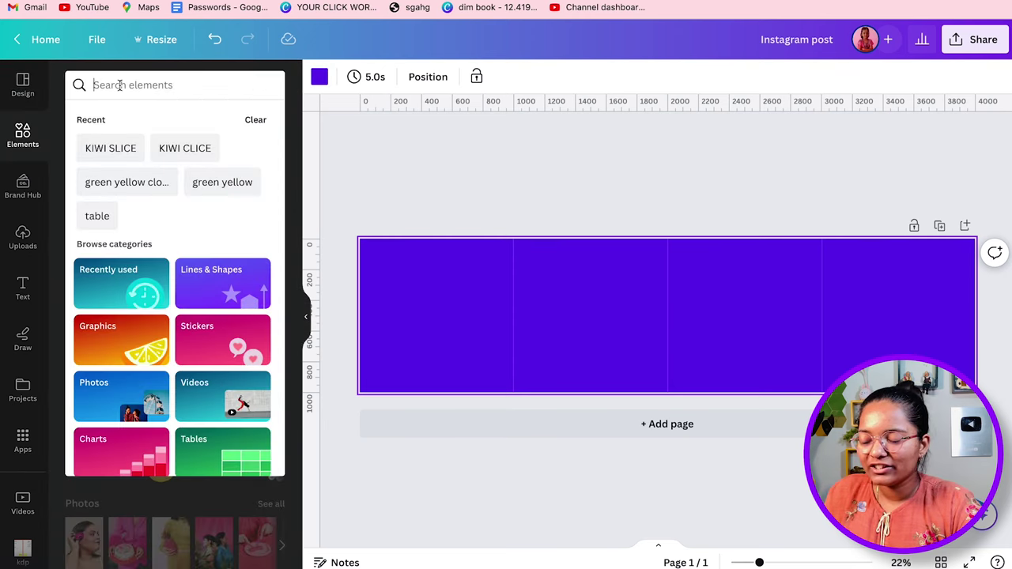
text(a)
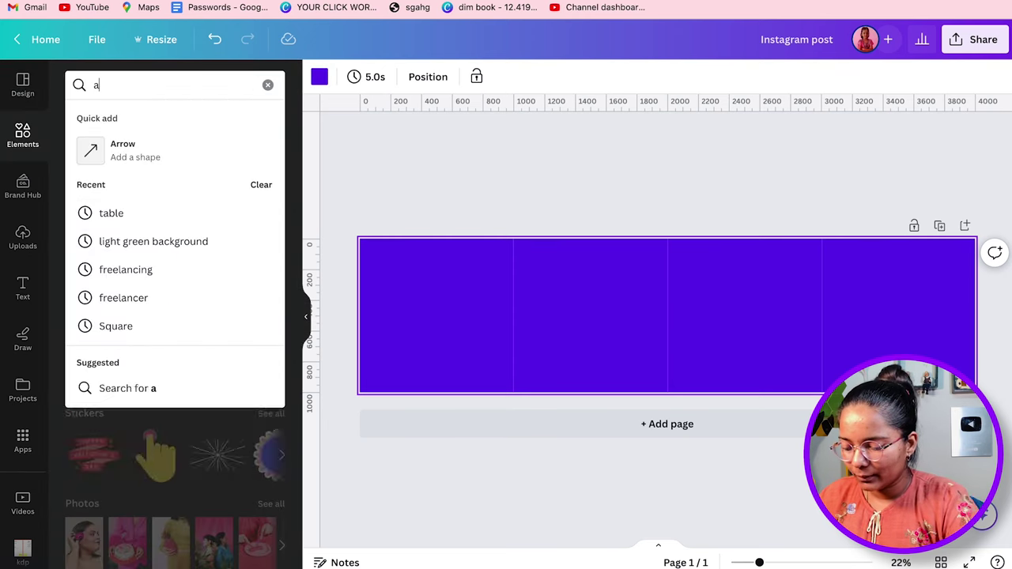
text(bstract)
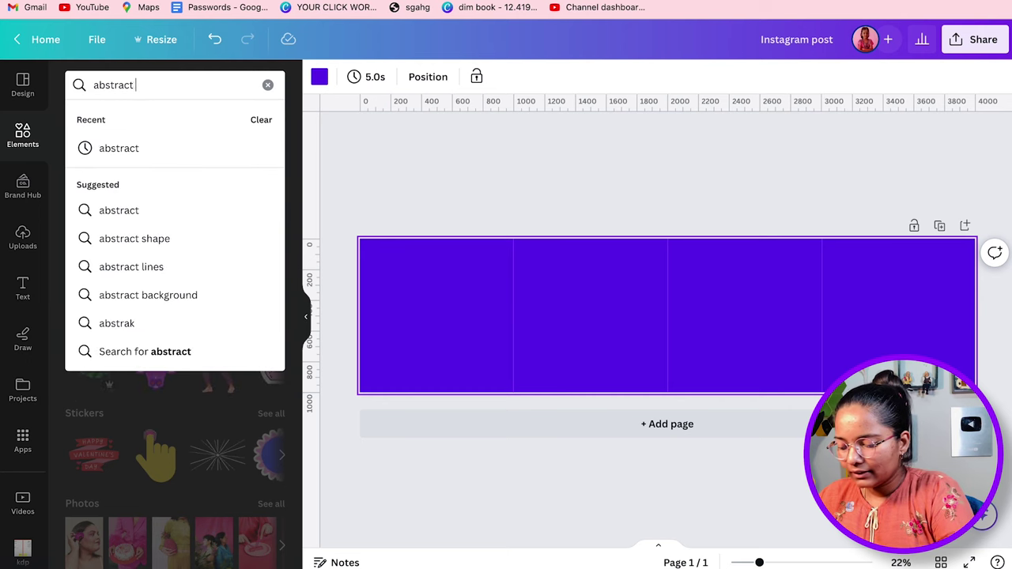
text( desig)
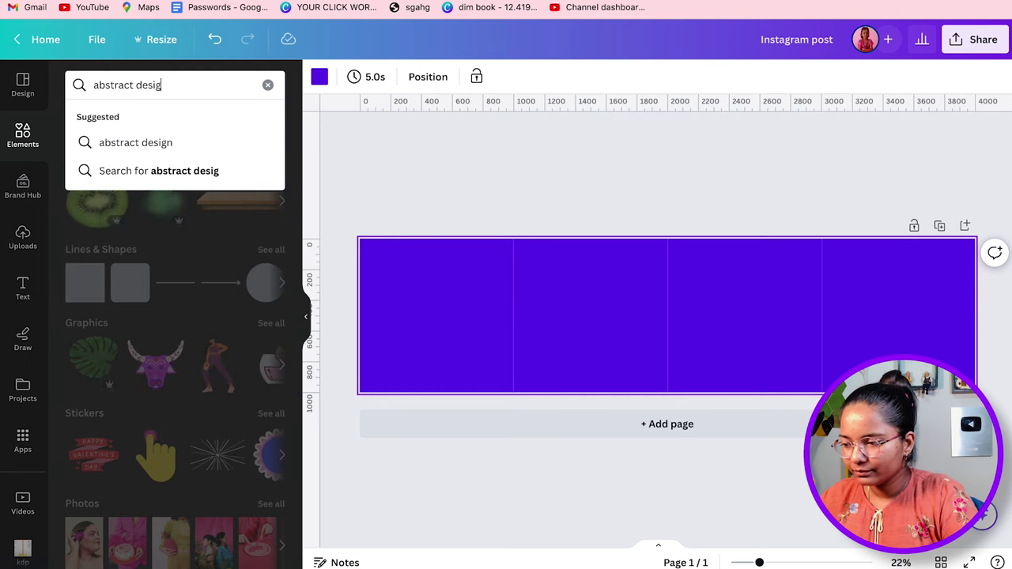
text(n)
key(Return)
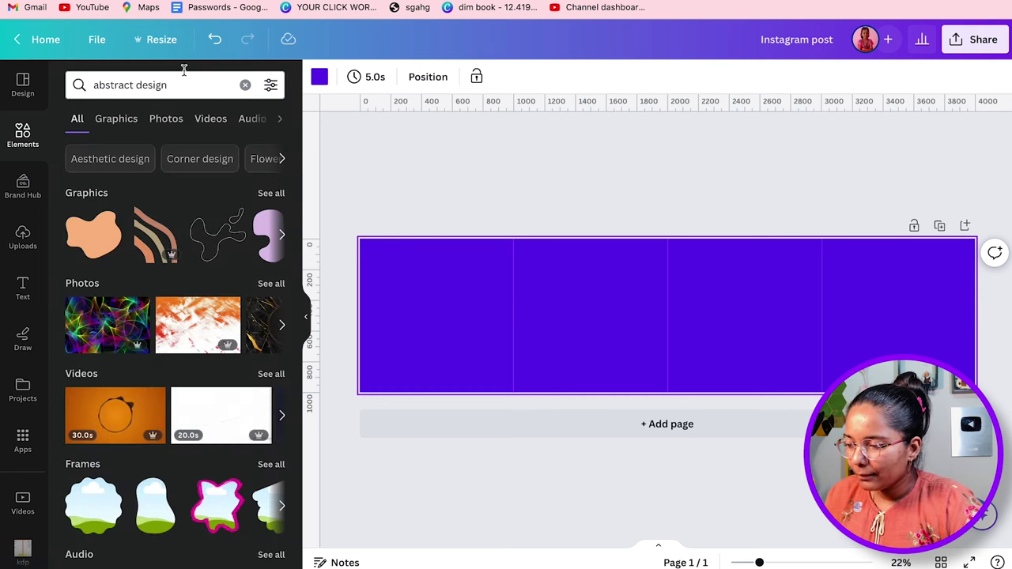
click(124, 121)
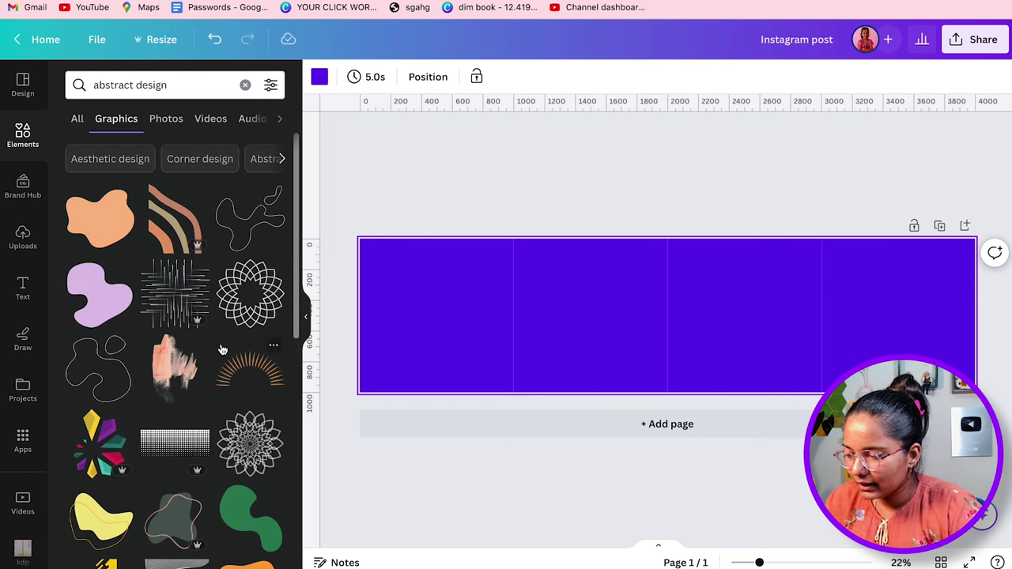
Add the pink-and-blue 3D squiggle graphic to the page and show all of its magic recommendations.
scroll(217, 371, down, 10)
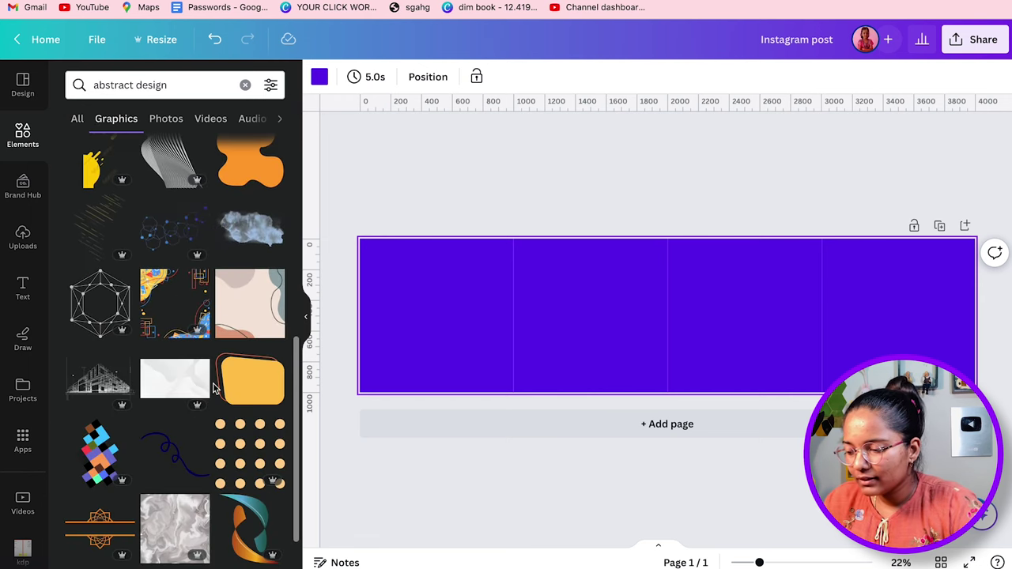
scroll(213, 388, down, 5)
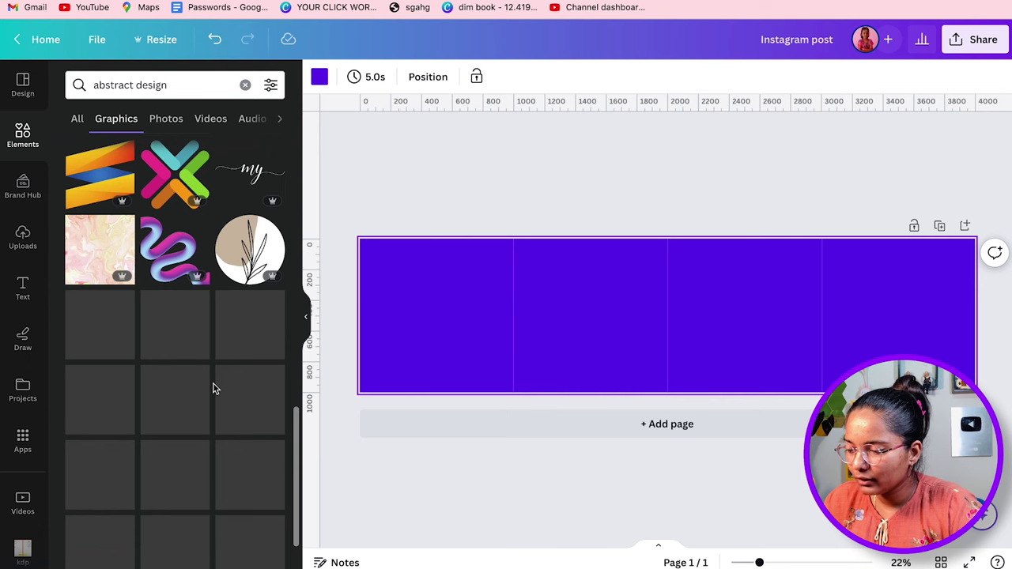
scroll(214, 388, down, 1)
click(168, 267)
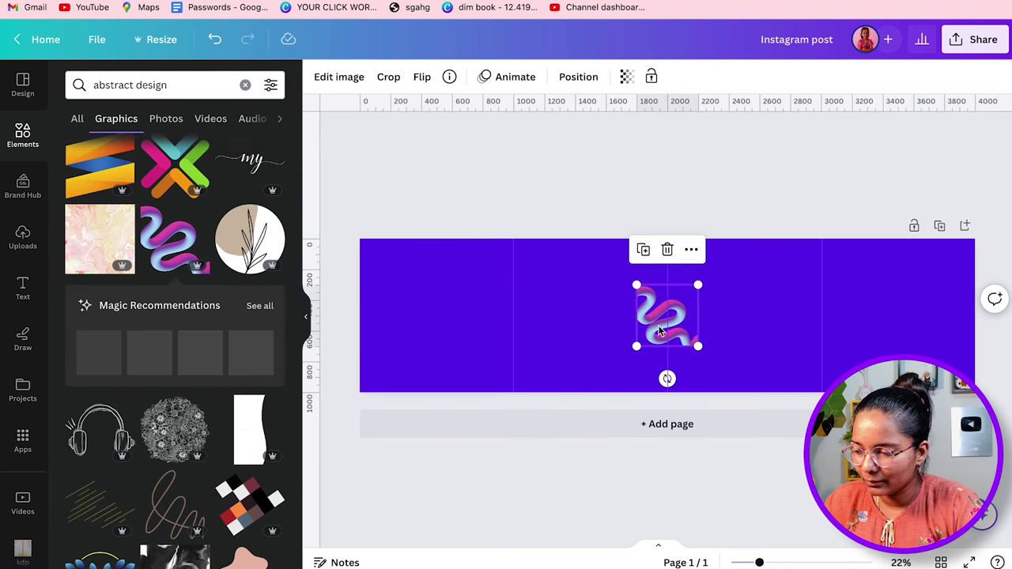
click(260, 306)
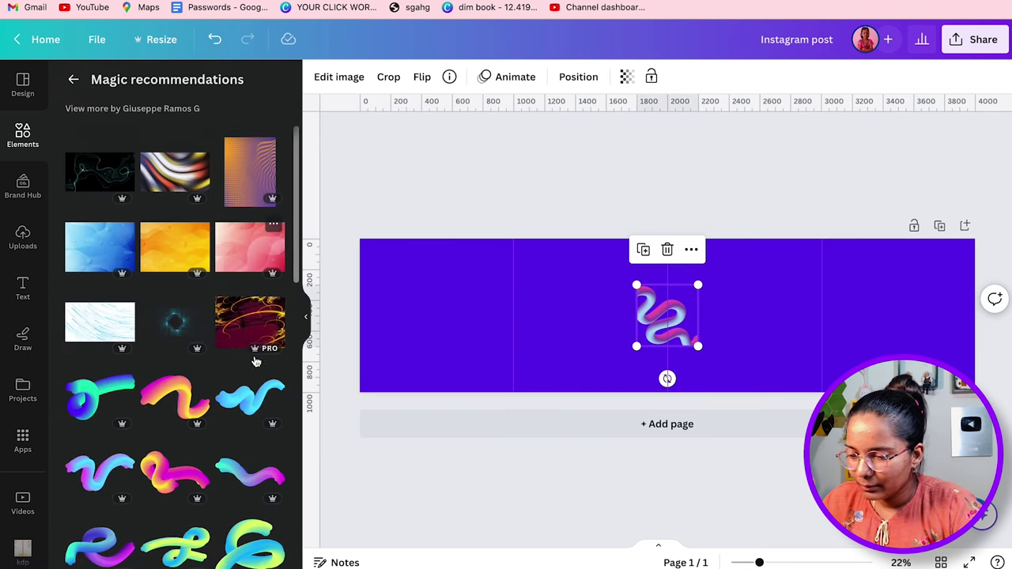
Enlarge and rotate the squiggle graphic, and place it partly off the page at the upper-left corner of the first section.
drag(658, 335, 677, 495)
drag(569, 402, 547, 306)
drag(574, 429, 545, 391)
drag(544, 342, 408, 247)
drag(478, 376, 477, 290)
Place one copy of the squiggle graphic across the centre guide and another partly off the page at the lower-right corner.
drag(443, 324, 691, 342)
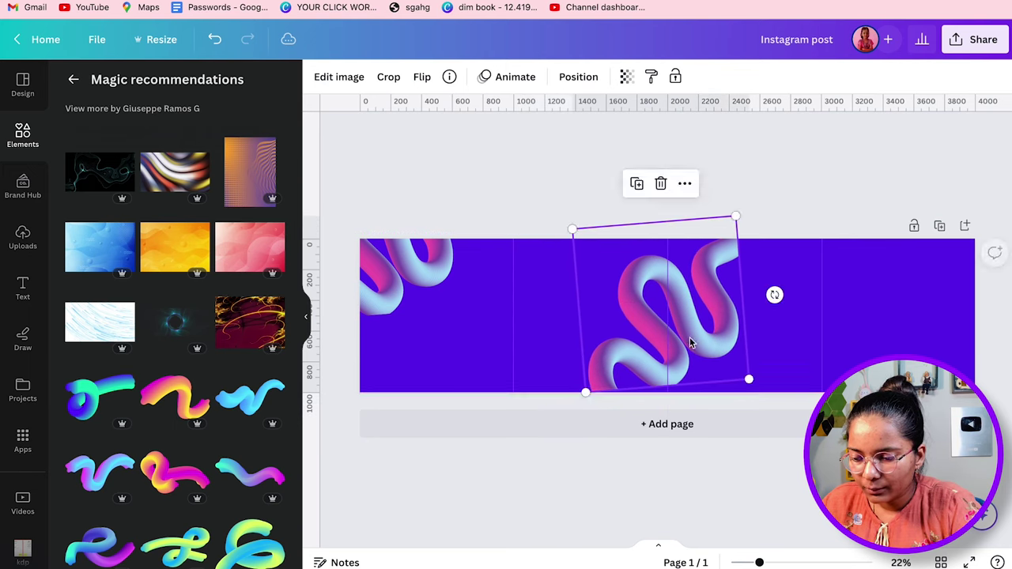
drag(589, 402, 615, 389)
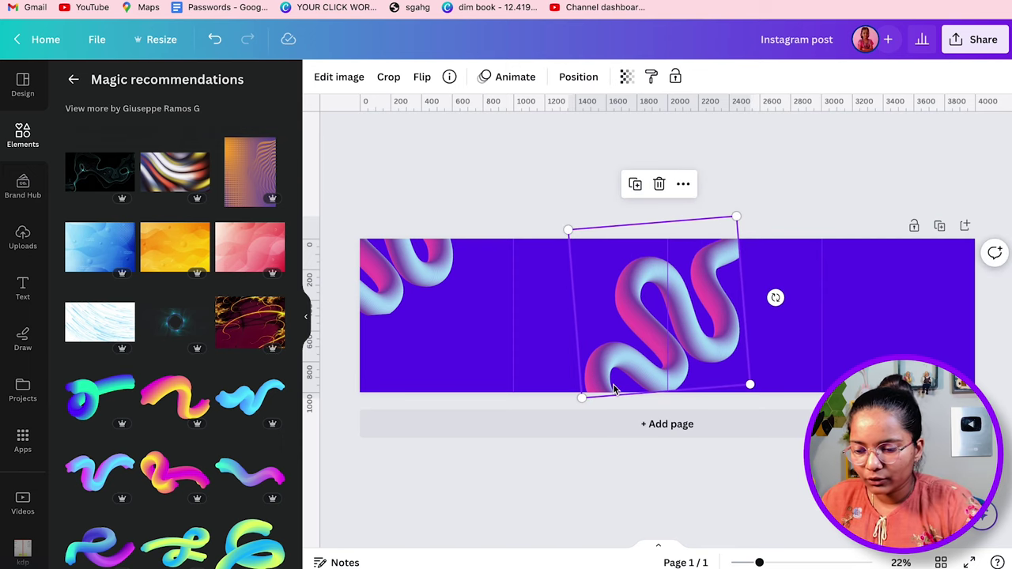
drag(988, 379, 945, 412)
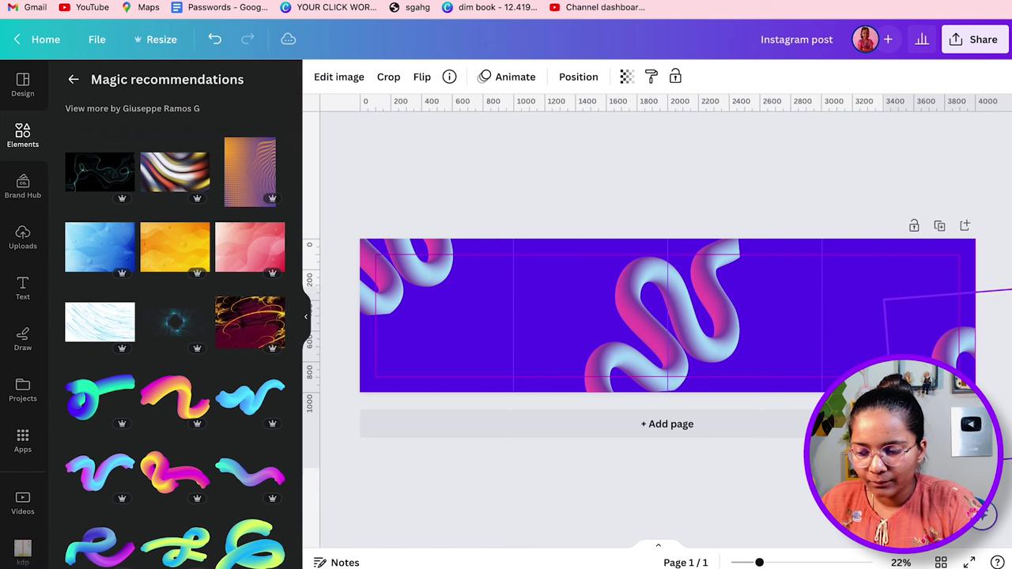
Enlarge the middle squiggle graphic to about 1,322 × 1,324 px and shift it slightly toward the second section.
click(715, 176)
click(726, 299)
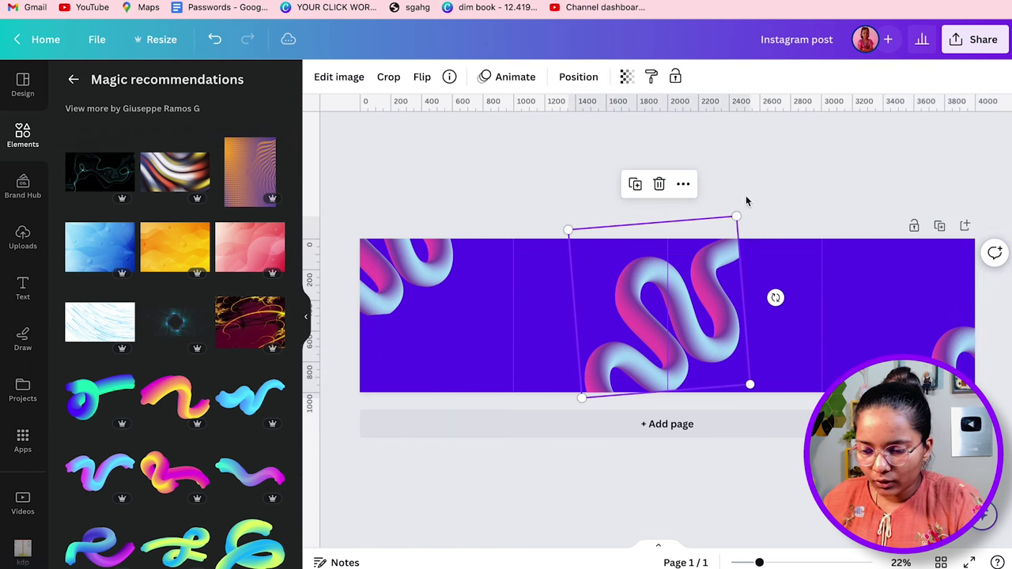
drag(736, 216, 768, 179)
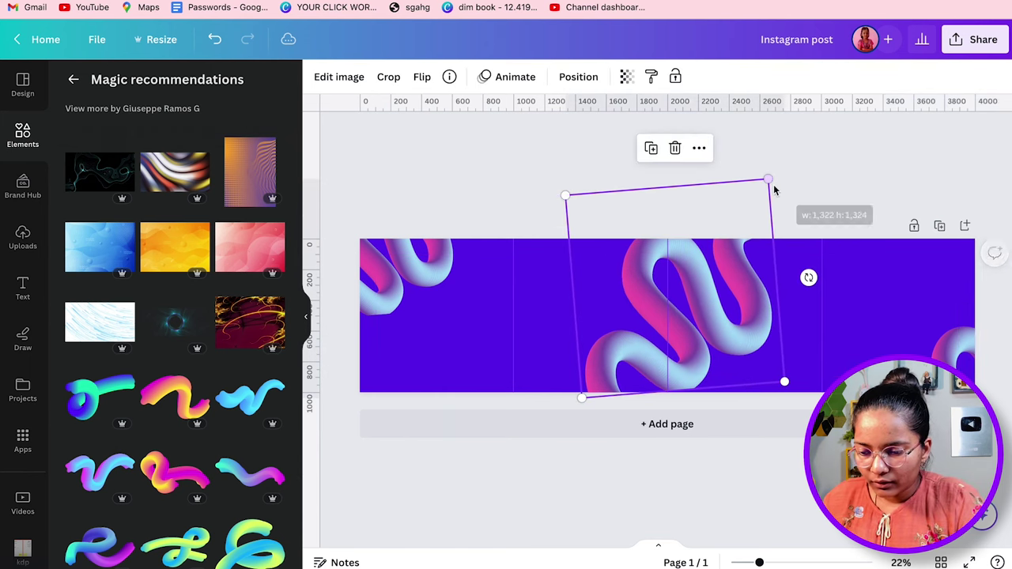
drag(639, 325, 633, 324)
click(495, 213)
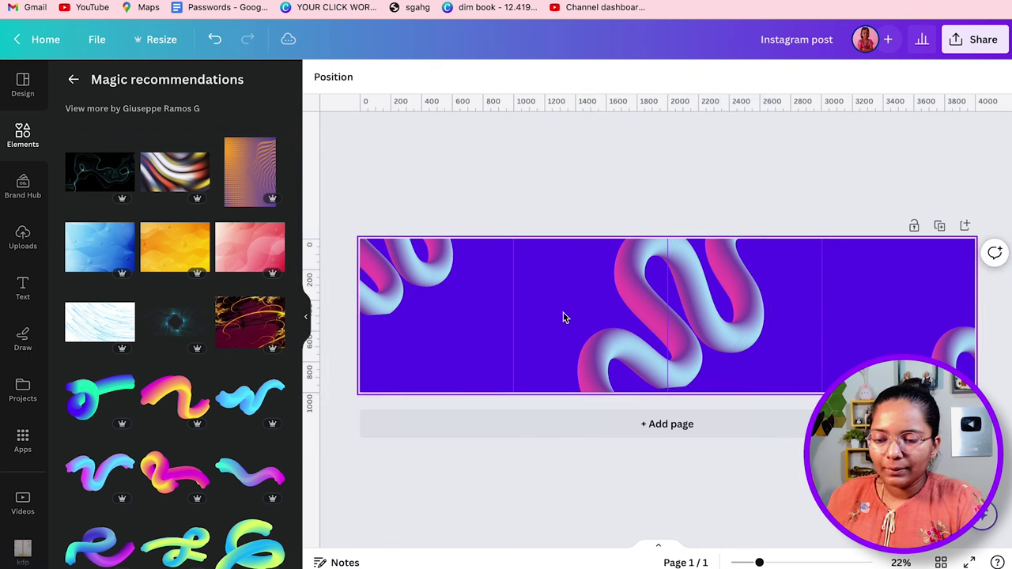
Add the pink-and-orange squiggle graphic partly off the lower edge at the first guide, and a copy at the upper edge of the fourth section.
scroll(127, 324, down, 5)
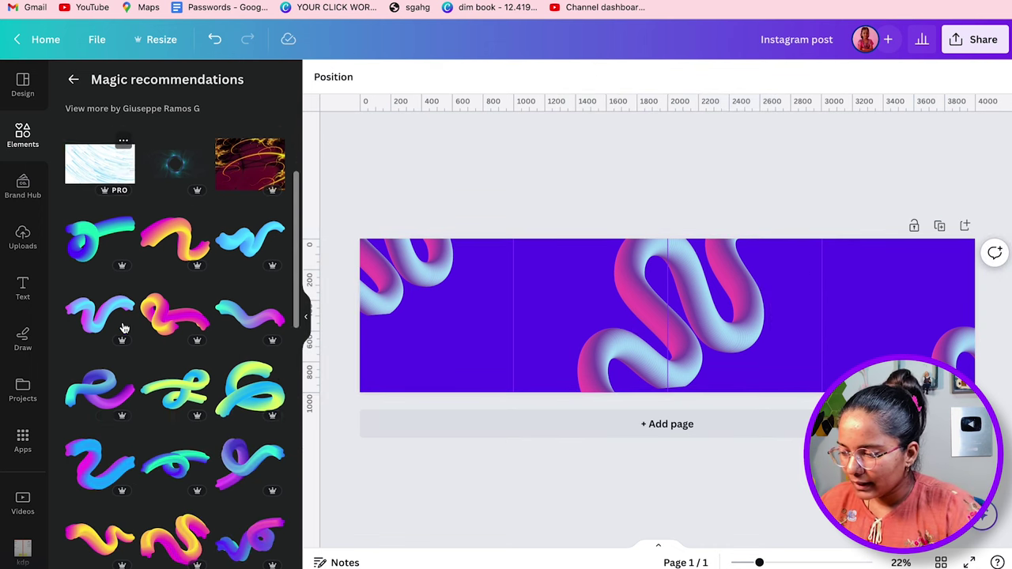
click(160, 212)
drag(642, 301, 862, 235)
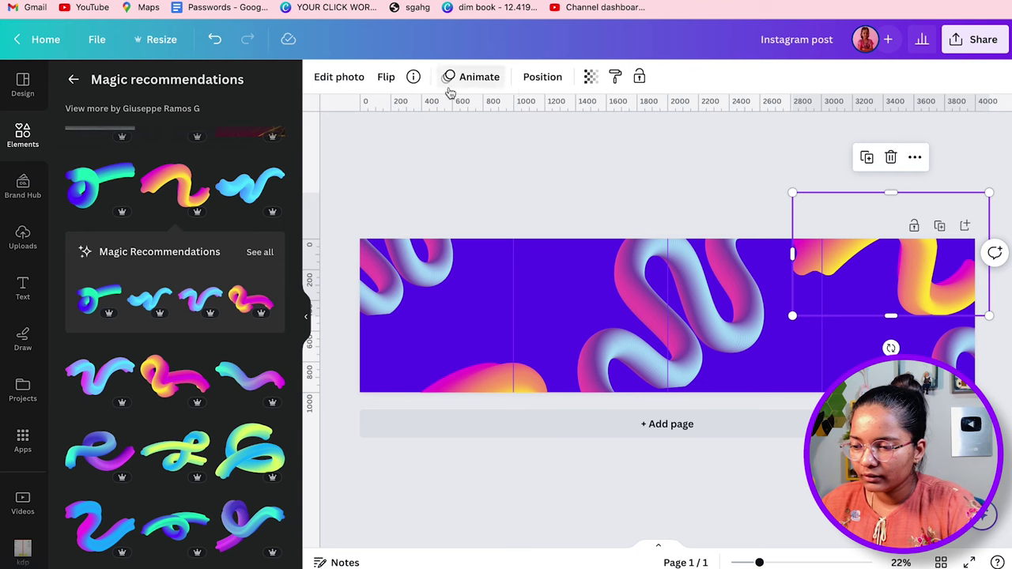
Flip the upper pink-and-orange squiggle vertically and move it up so it runs partly off the page's upper edge.
click(386, 78)
click(403, 143)
drag(906, 275, 904, 247)
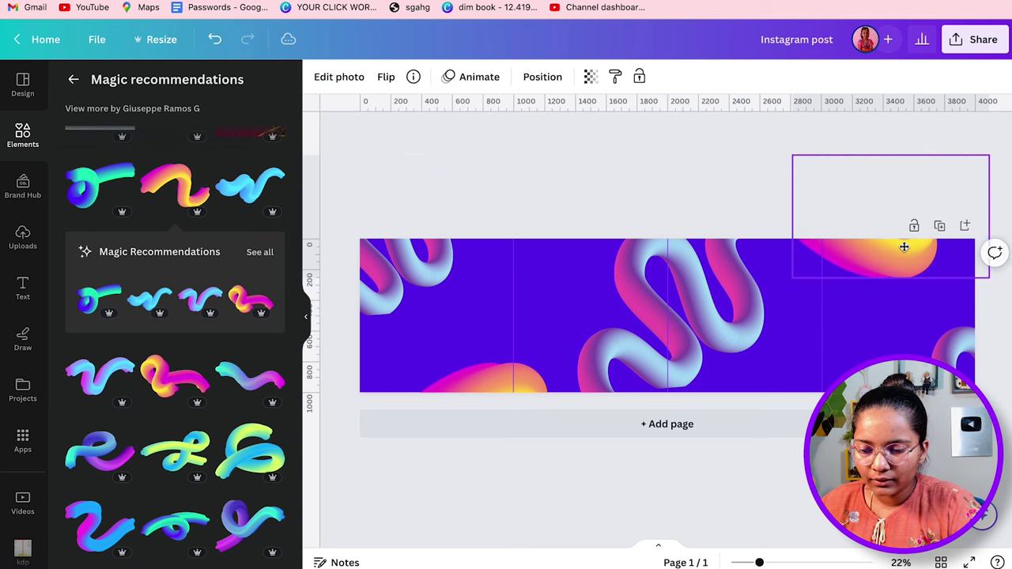
click(701, 181)
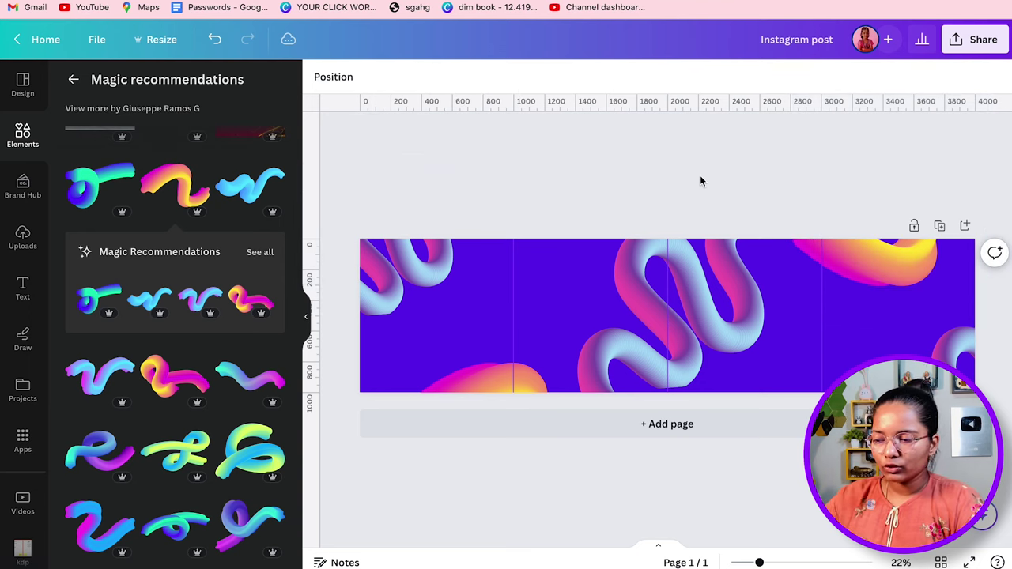
Remove the kdp and Mockups shortcuts from the sidebar and show the starred items.
scroll(21, 546, down, 2)
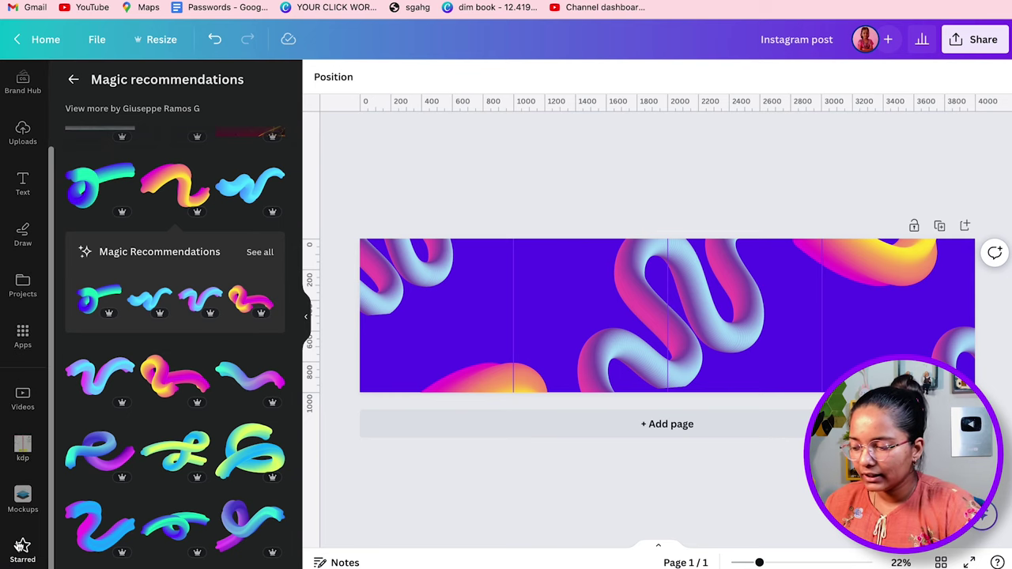
click(17, 445)
click(16, 492)
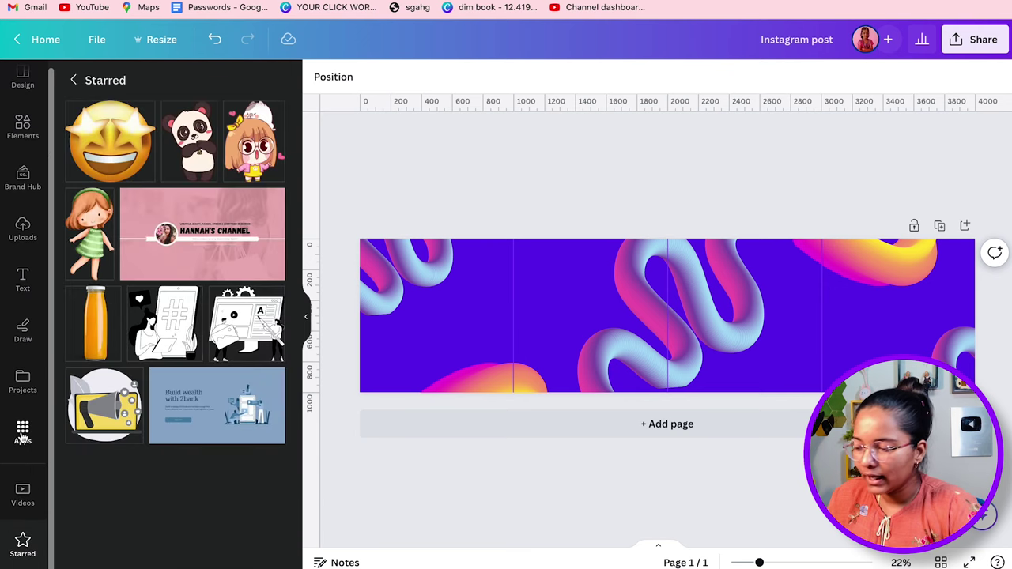
Search the Canva apps for "Bitmoji" and open the Bitmoji app.
click(23, 433)
scroll(135, 336, down, 10)
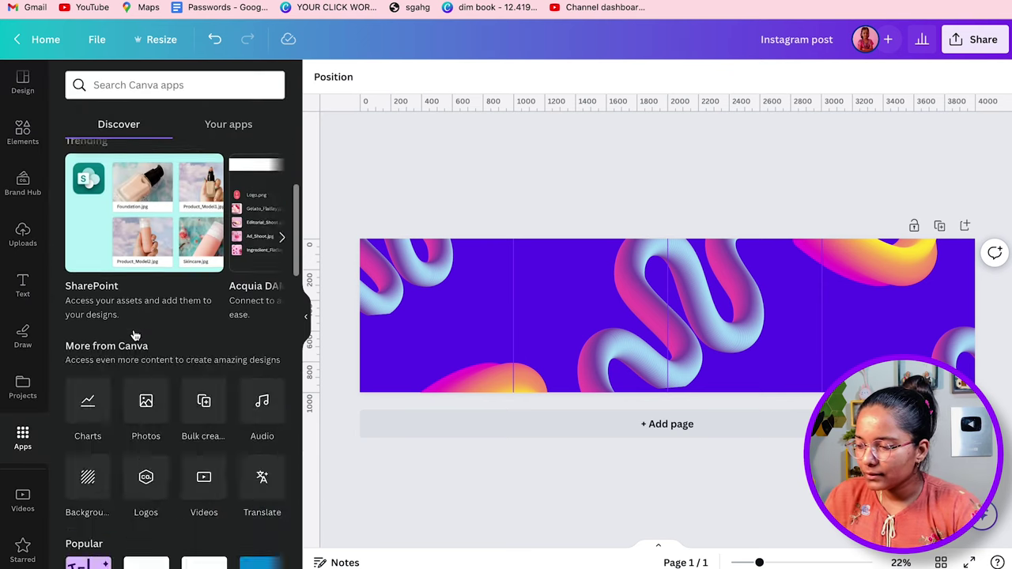
scroll(138, 340, up, 7)
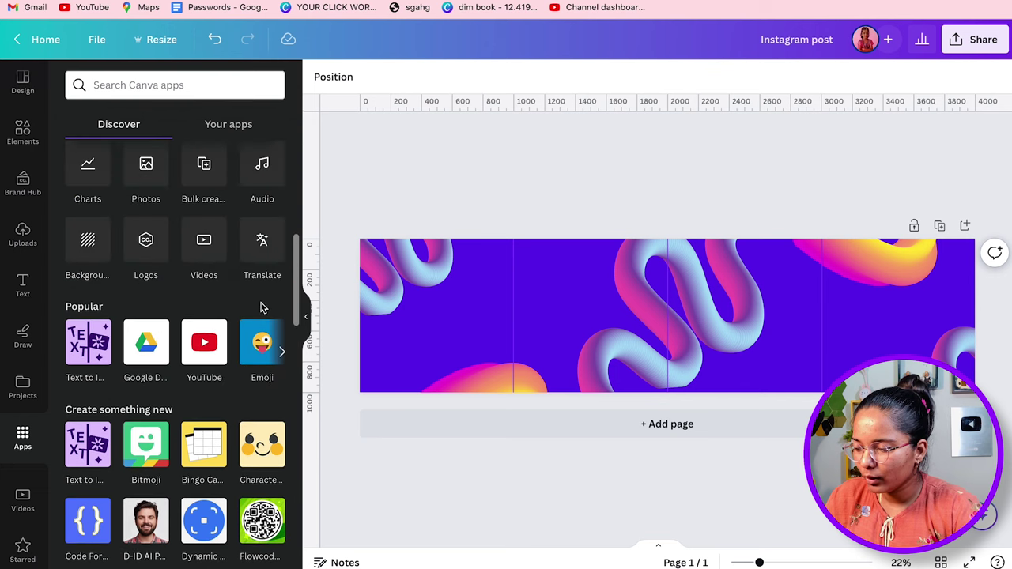
scroll(242, 355, right, 5)
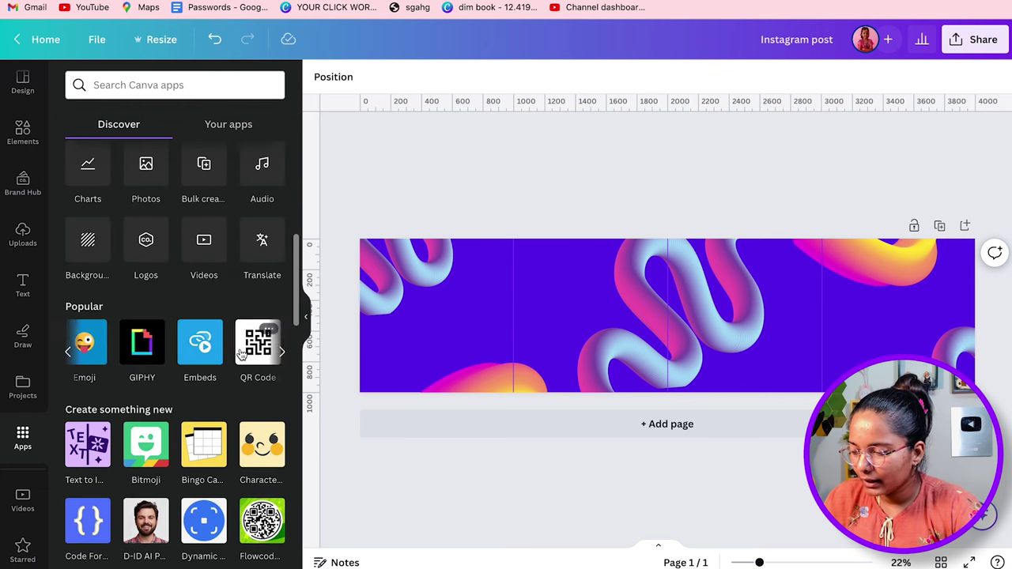
click(191, 87)
text(b)
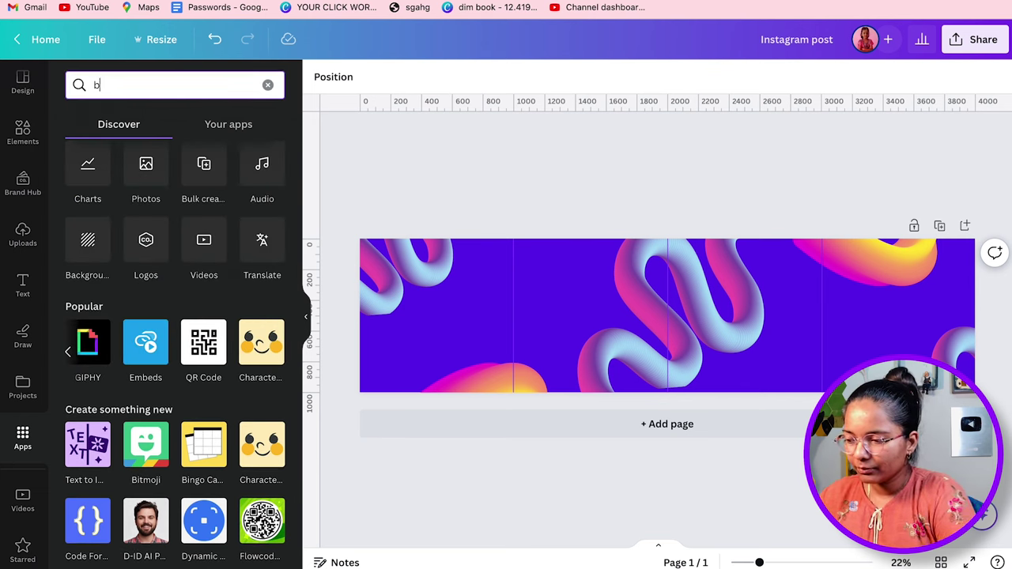
text(it)
click(129, 157)
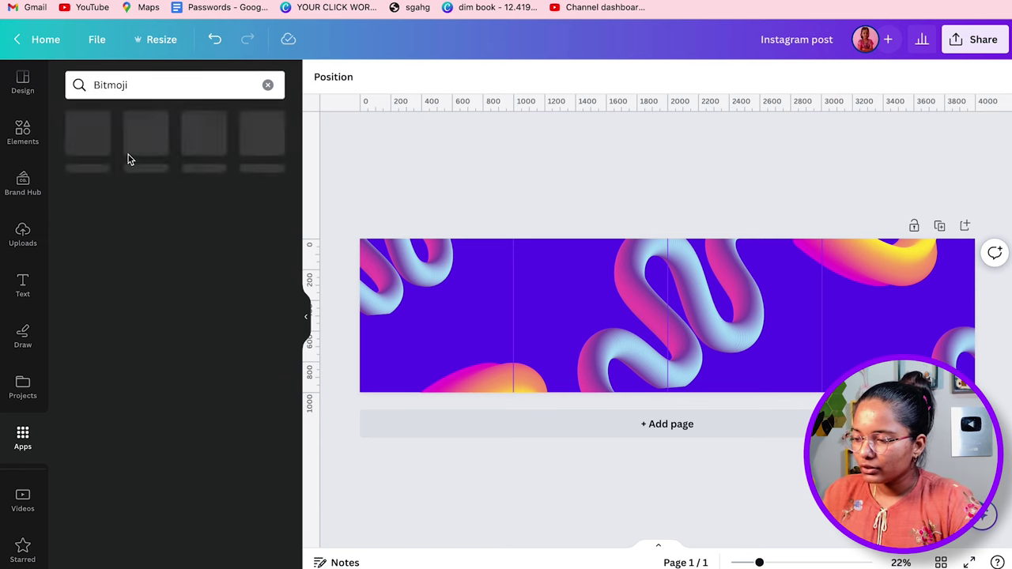
click(76, 125)
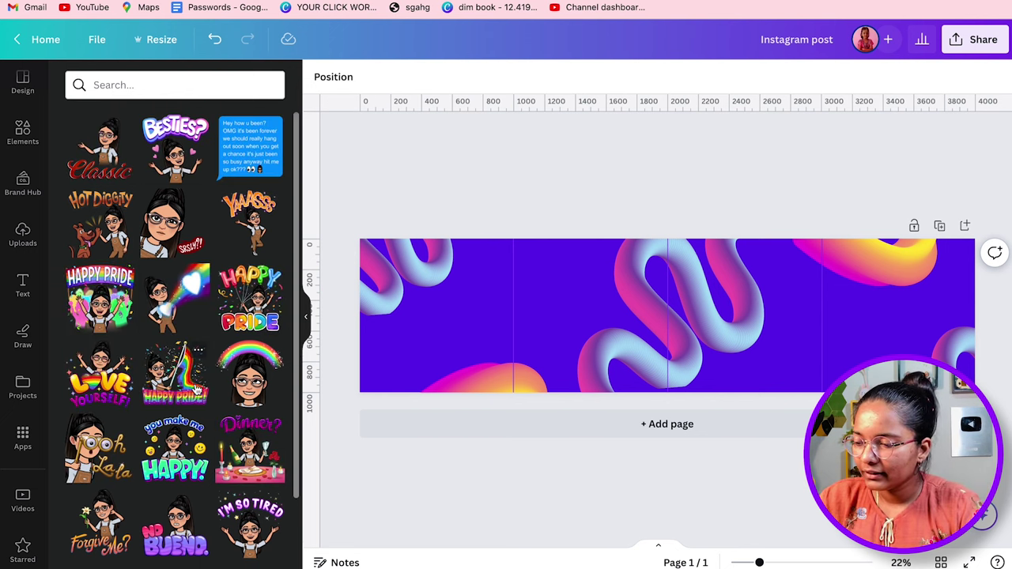
Search the Bitmoji stickers for "hi", and place the upside-down swing "HI!" sticker, slightly enlarged, over the first guide at the page's upper edge.
scroll(197, 388, down, 5)
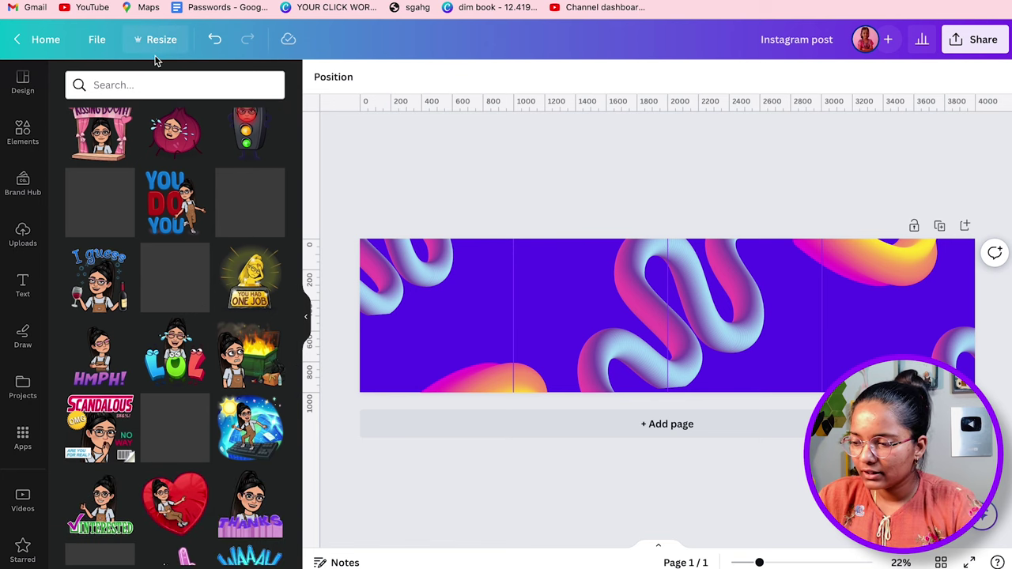
click(124, 87)
text(hi)
key(Return)
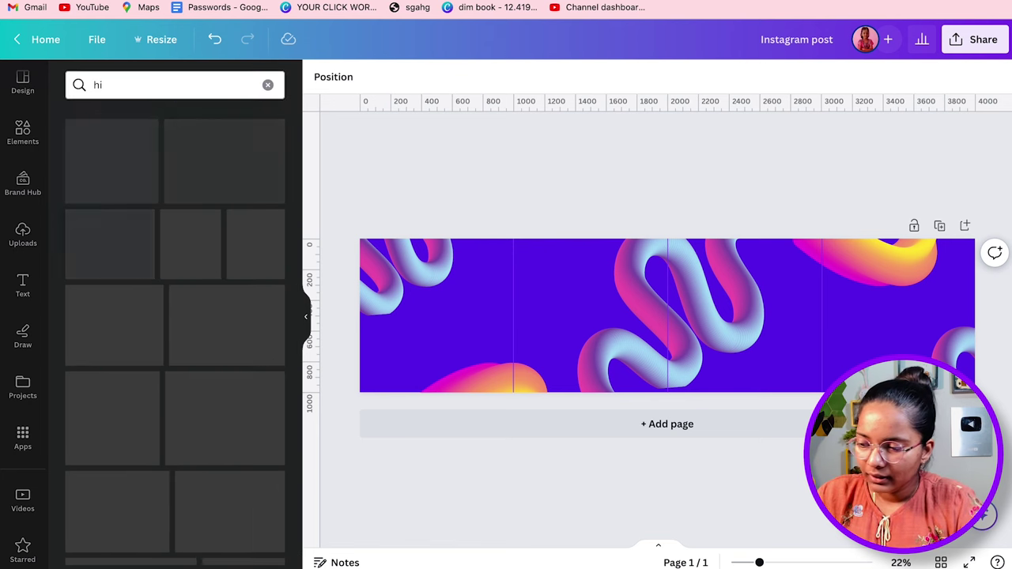
click(100, 155)
drag(639, 326, 483, 279)
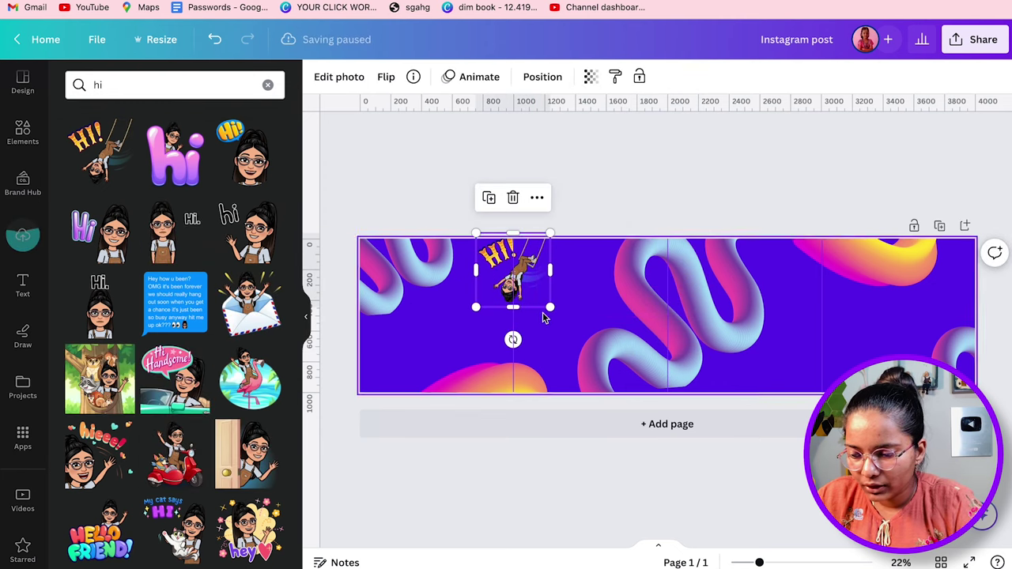
drag(475, 308, 459, 324)
Give the "HI!" sticker an Outline shadow in the near-white color #EFEBEB.
click(342, 77)
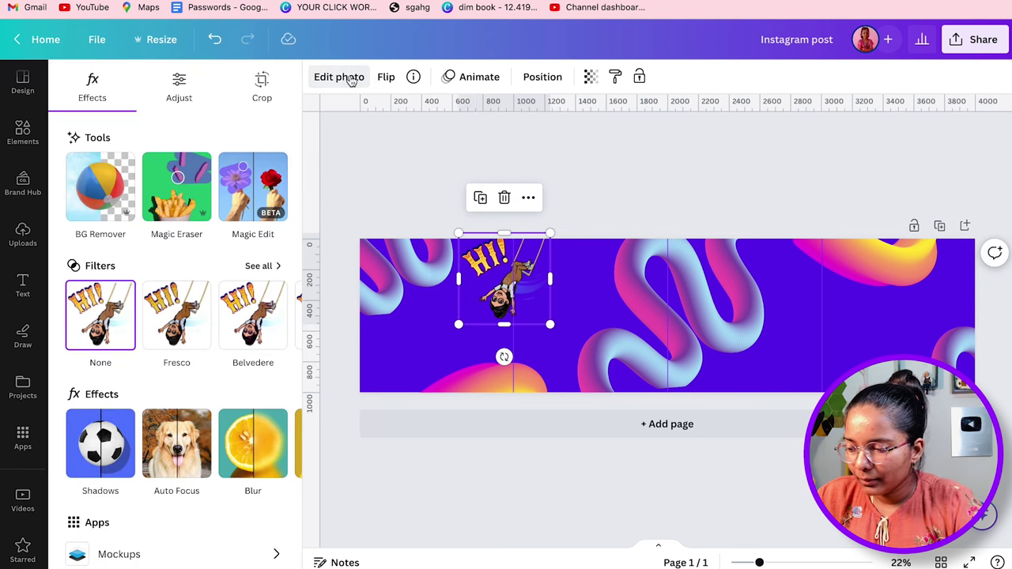
click(98, 465)
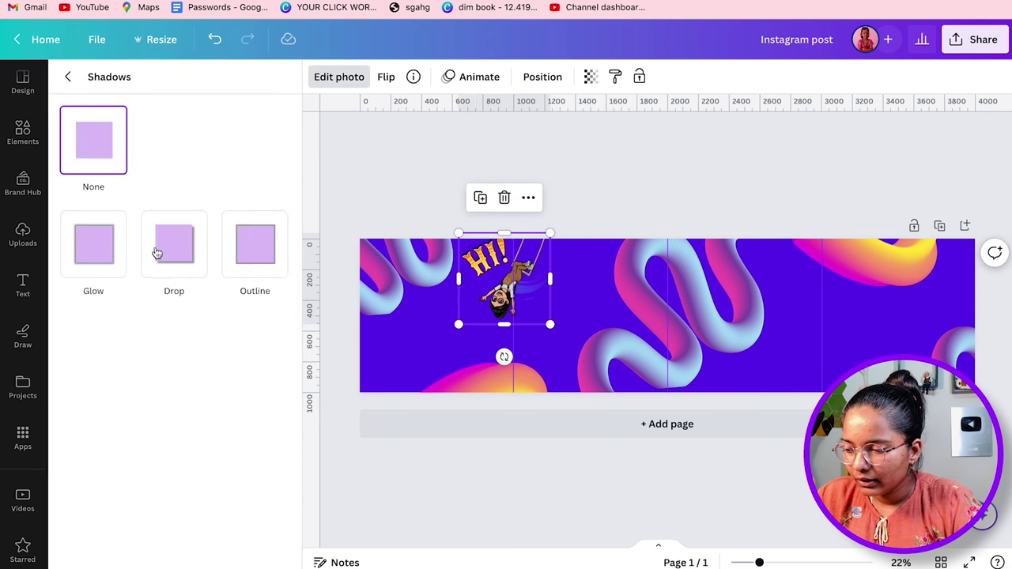
click(256, 256)
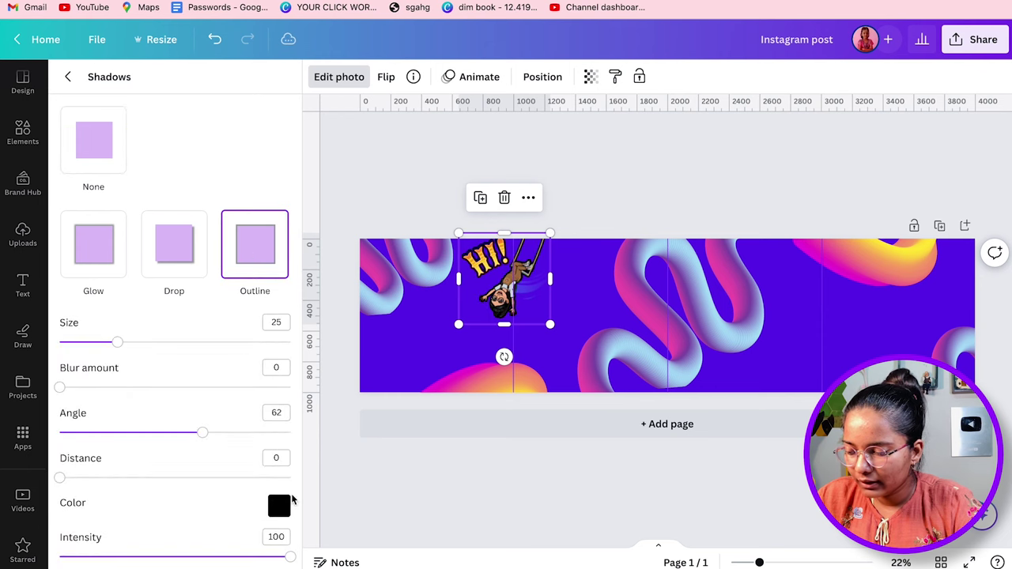
click(277, 506)
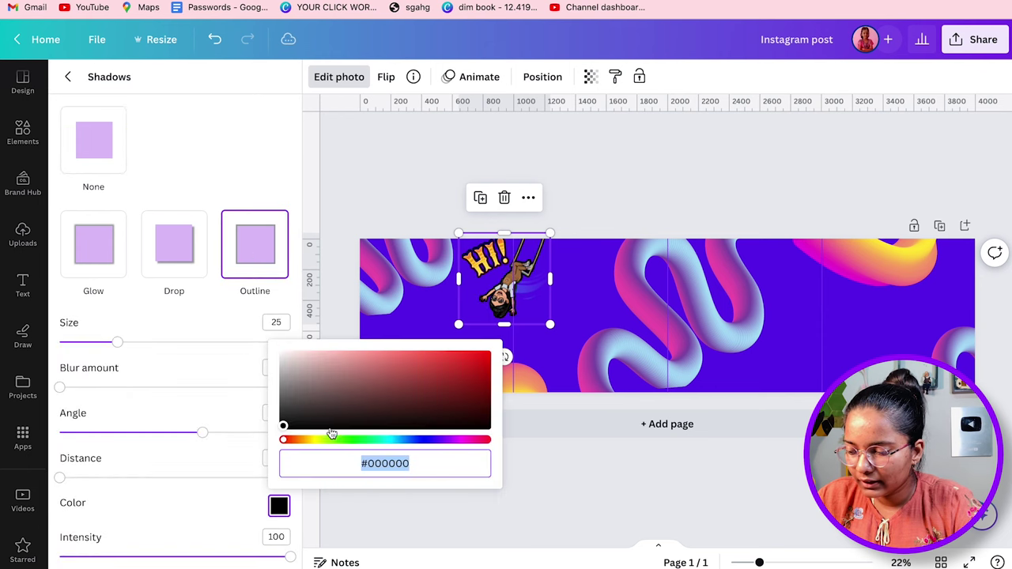
click(283, 360)
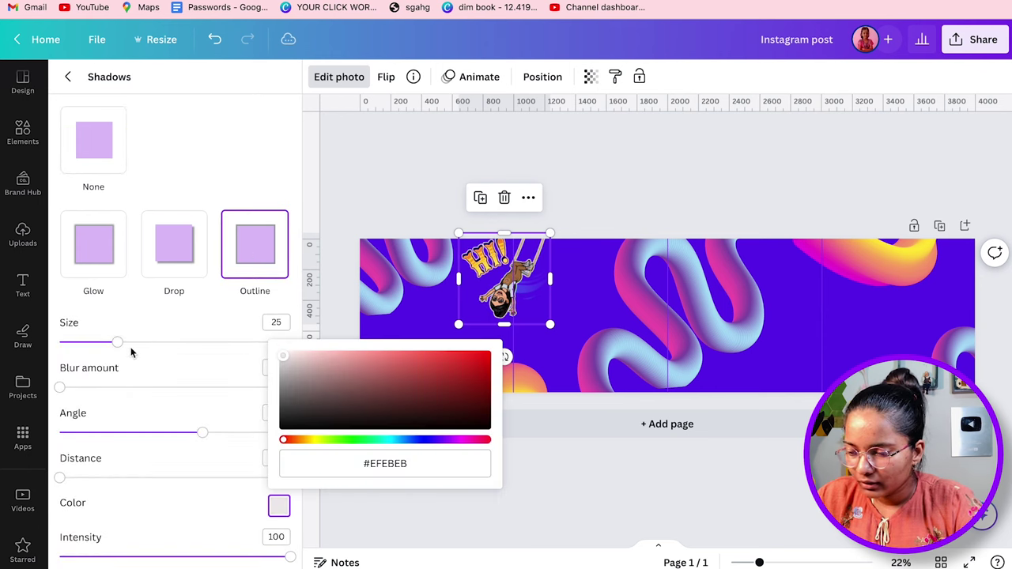
click(149, 330)
click(364, 185)
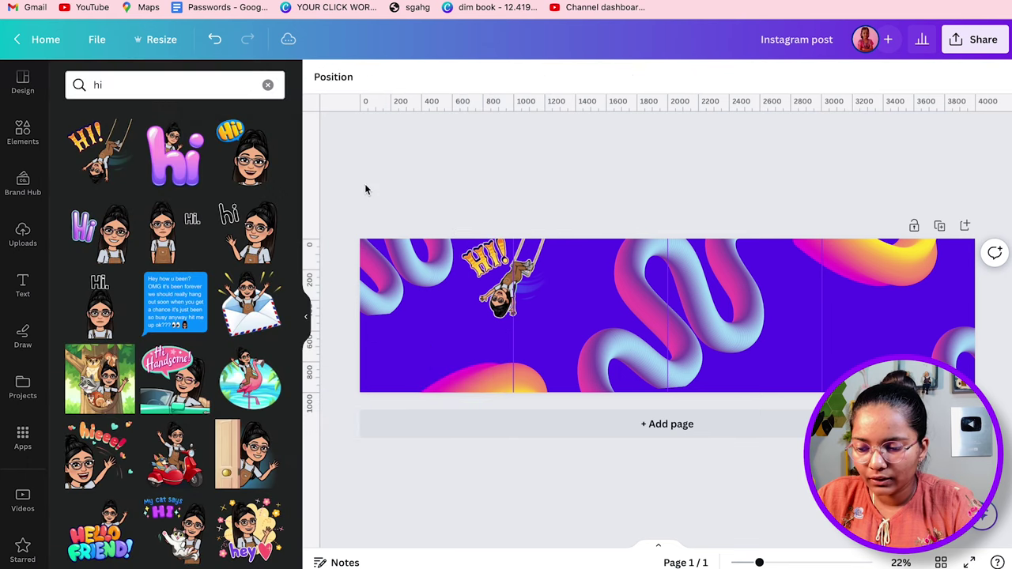
click(535, 292)
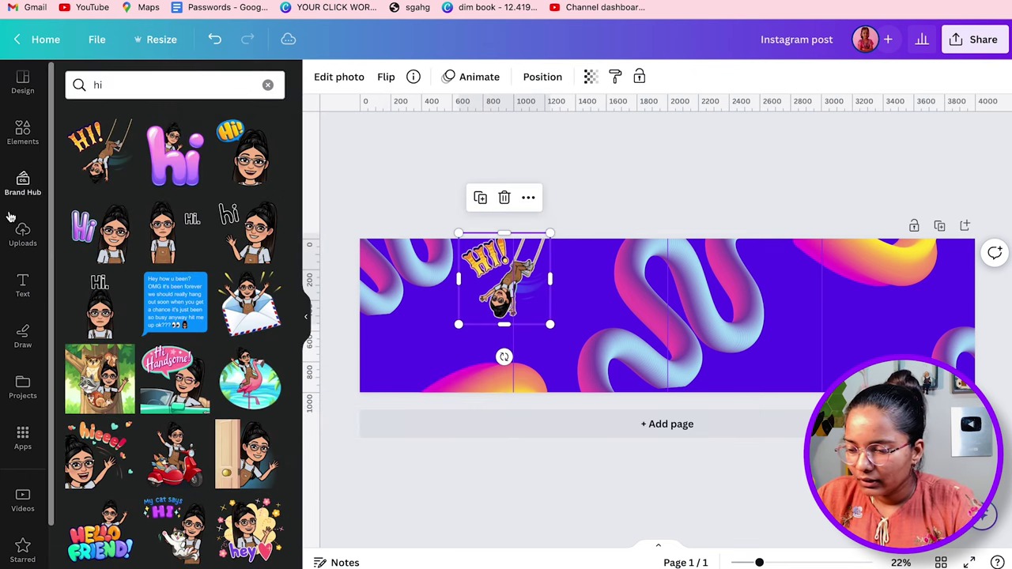
click(23, 235)
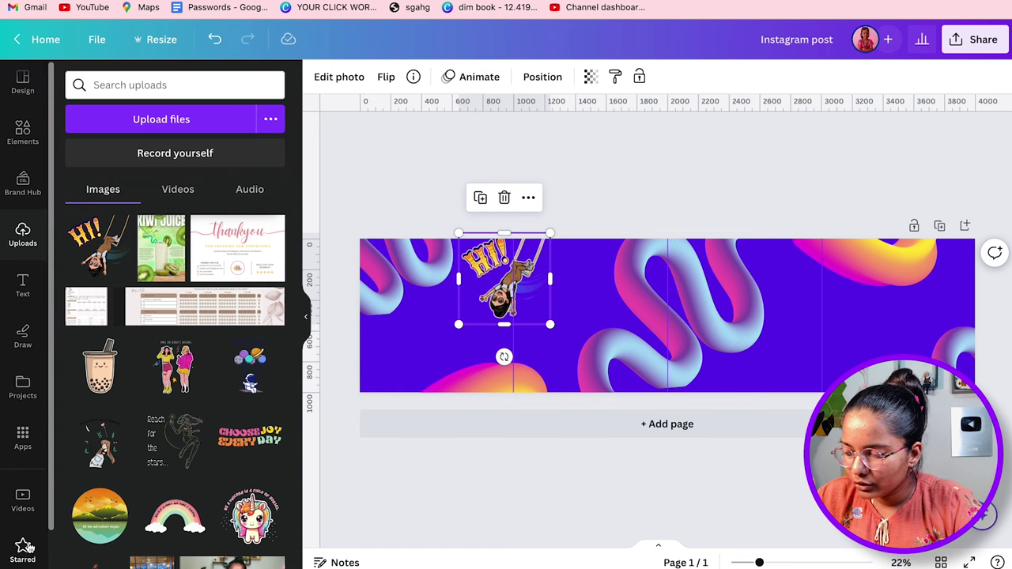
click(10, 506)
click(17, 550)
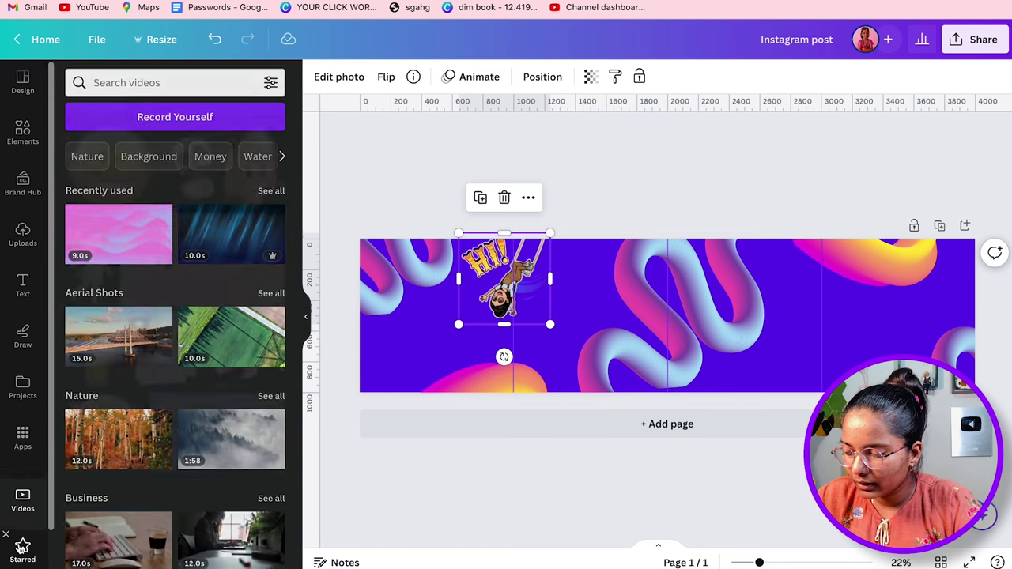
click(22, 438)
click(88, 128)
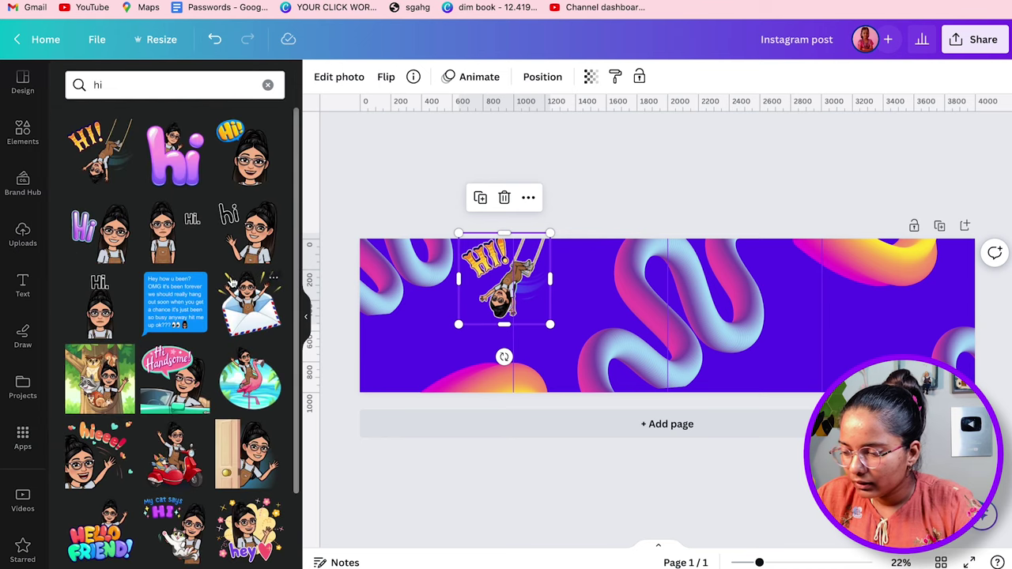
Search the Bitmoji stickers for "bye" and place the waving scooter sticker, slightly enlarged, over the third guide near the page's lower edge.
scroll(232, 282, down, 5)
scroll(232, 283, down, 4)
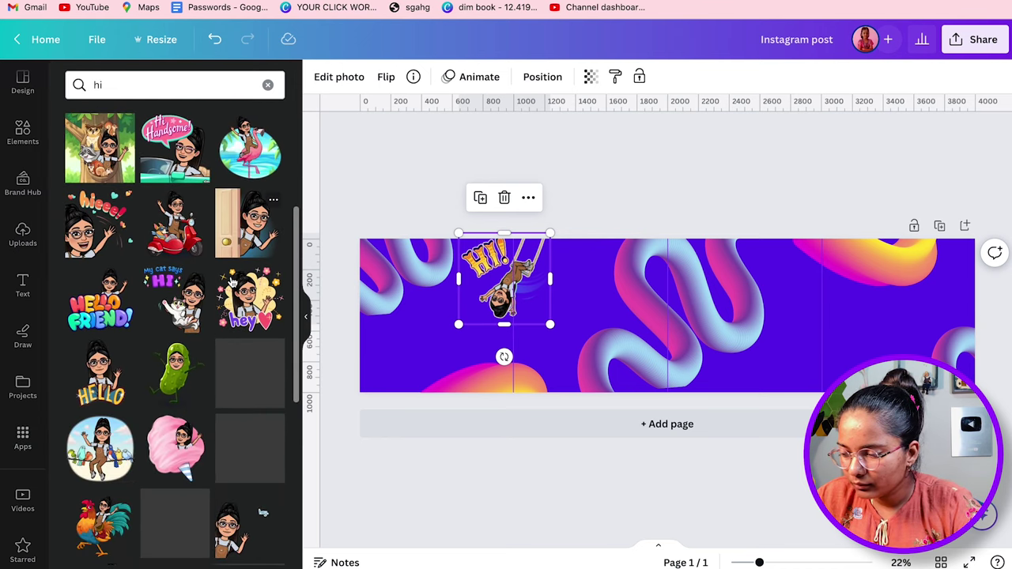
click(163, 88)
double_click(163, 89)
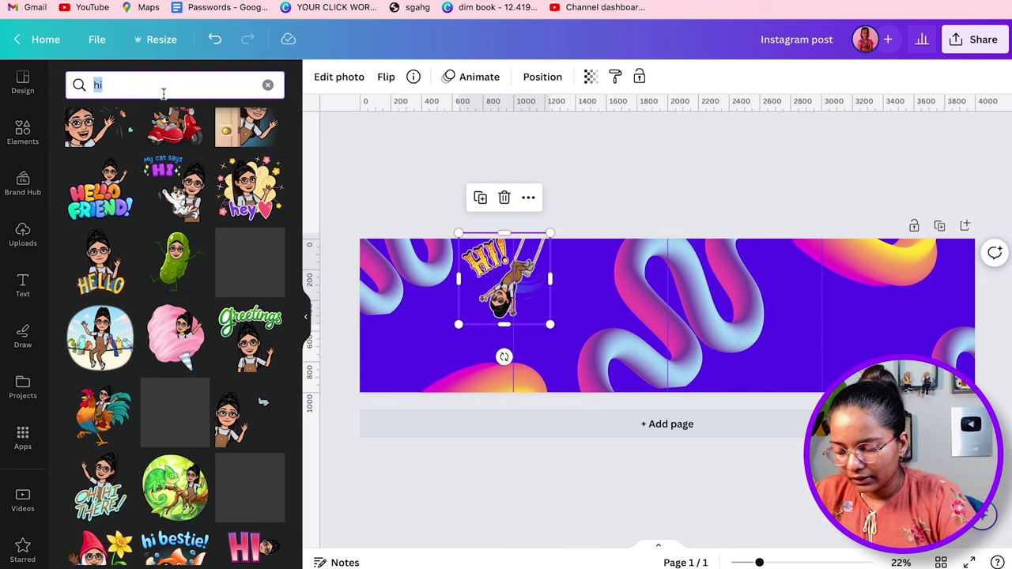
text(bye)
key(Return)
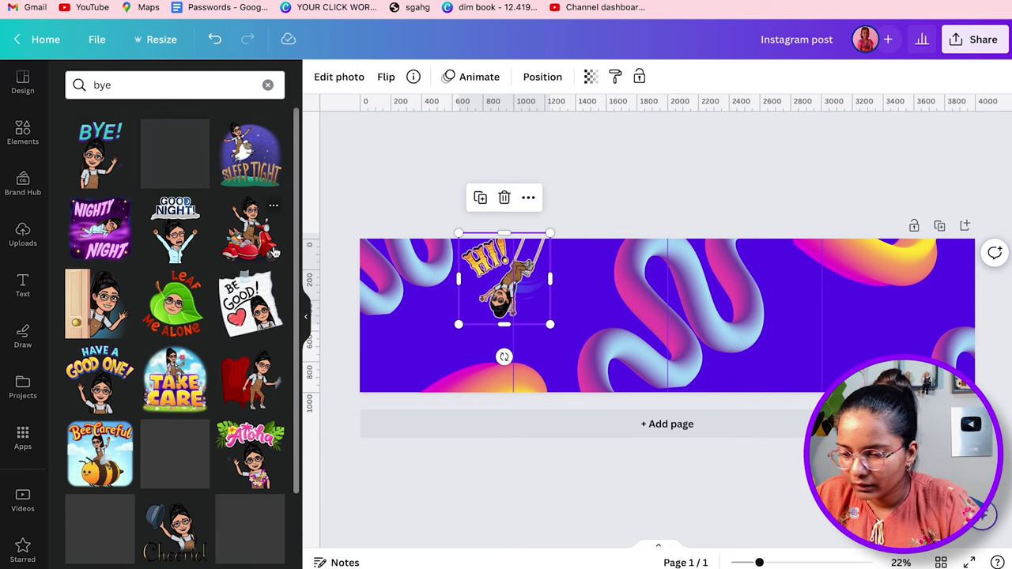
drag(263, 250, 866, 355)
drag(848, 320, 818, 319)
key(Escape)
drag(885, 332, 849, 365)
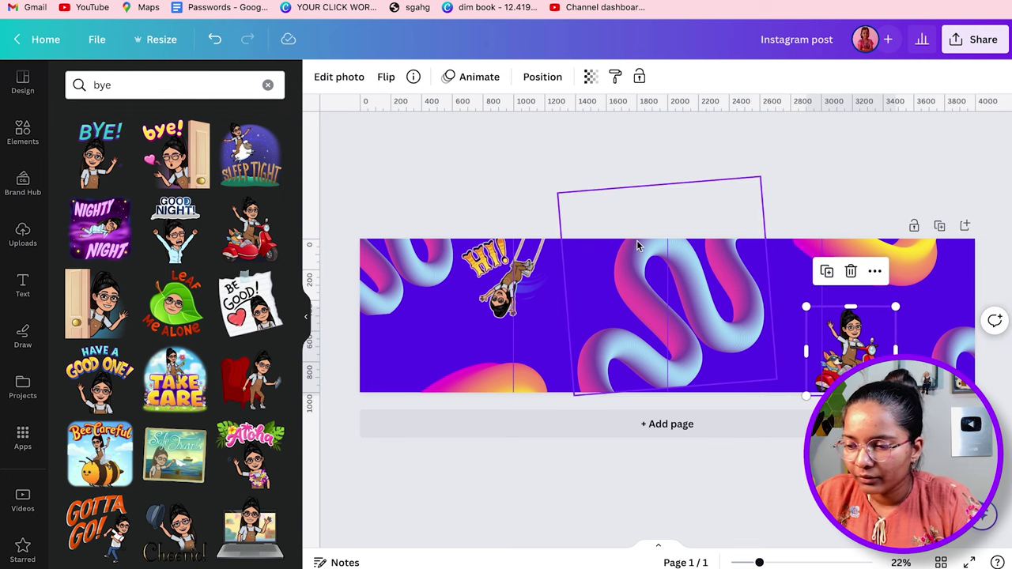
Give the scooter sticker an Outline shadow in white #FFFFFF.
click(340, 77)
click(112, 444)
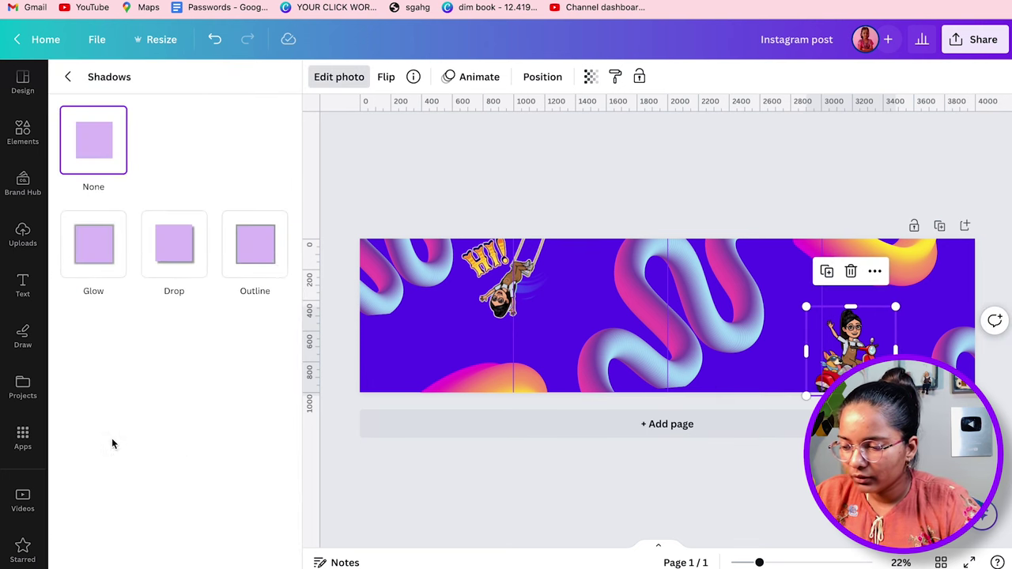
click(267, 266)
click(277, 507)
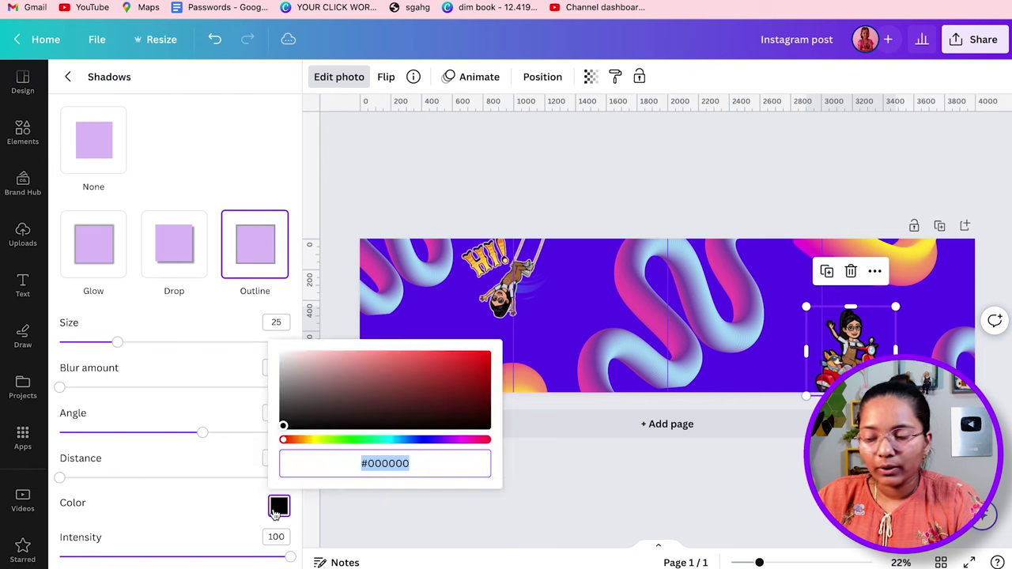
drag(289, 367, 282, 352)
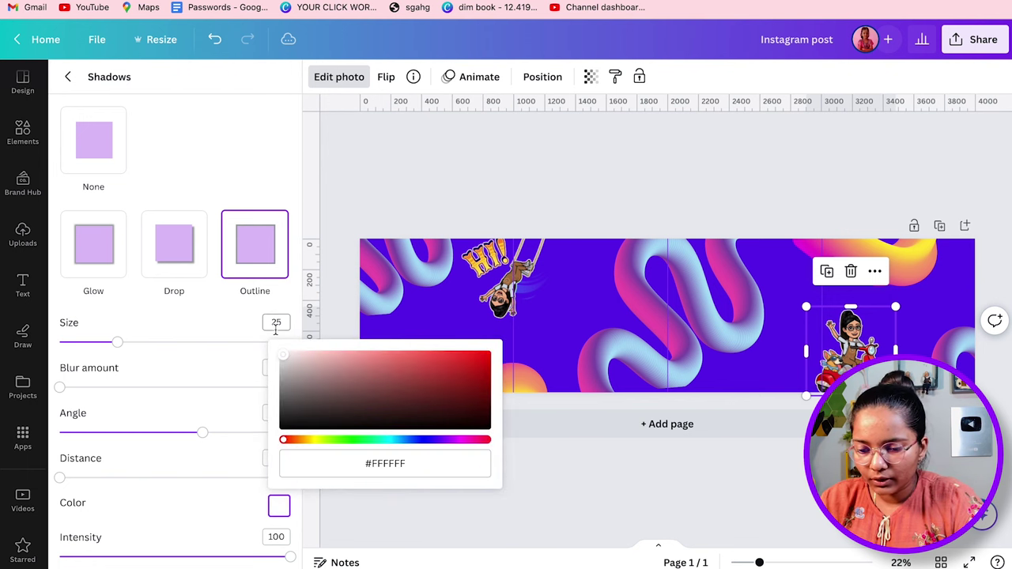
click(357, 166)
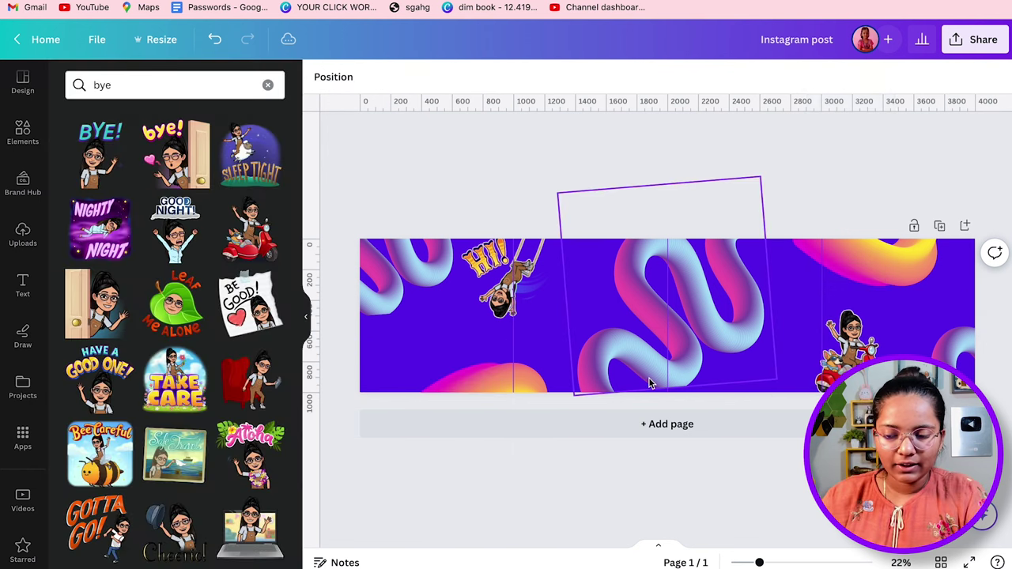
Add a heading in the carousel's first section below the "HI!" sticker, and set it in the Horizon font in white.
click(23, 285)
click(87, 194)
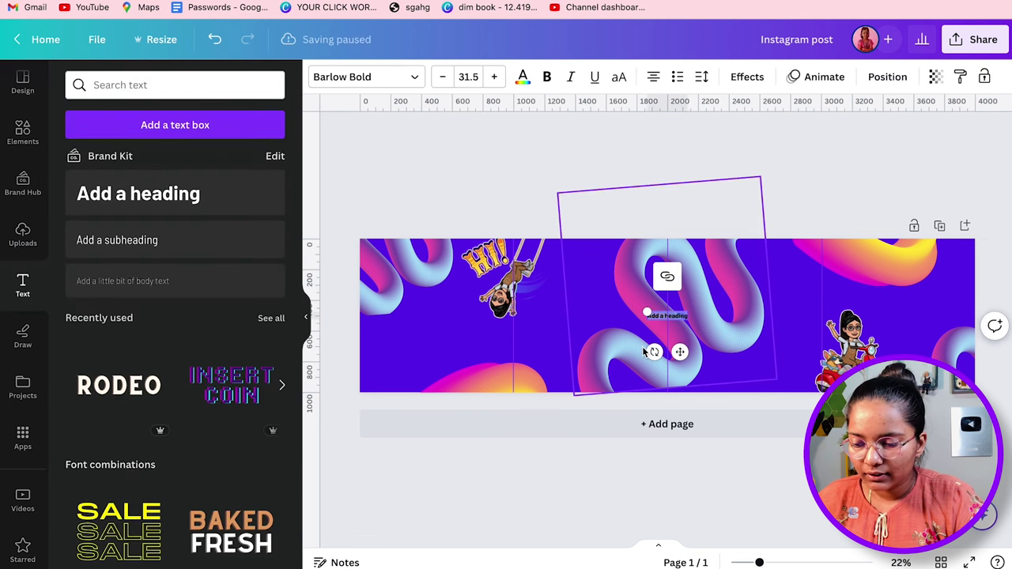
drag(681, 352, 461, 359)
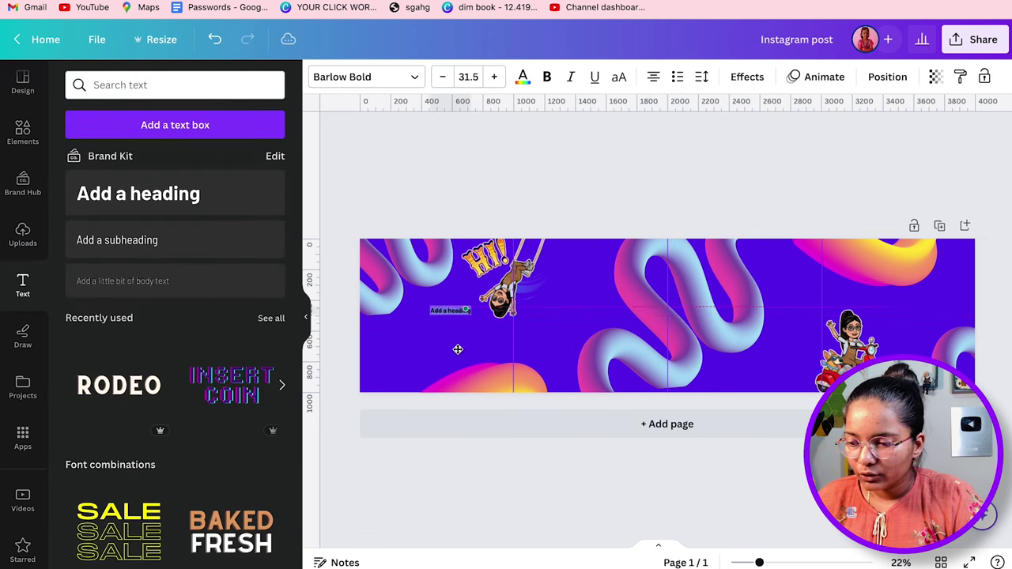
click(340, 77)
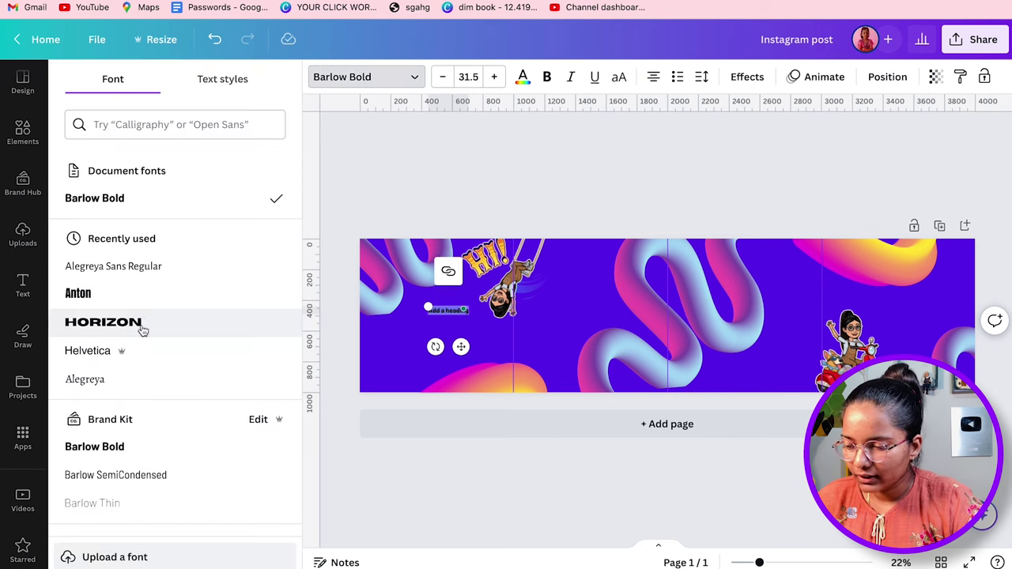
click(523, 76)
click(270, 269)
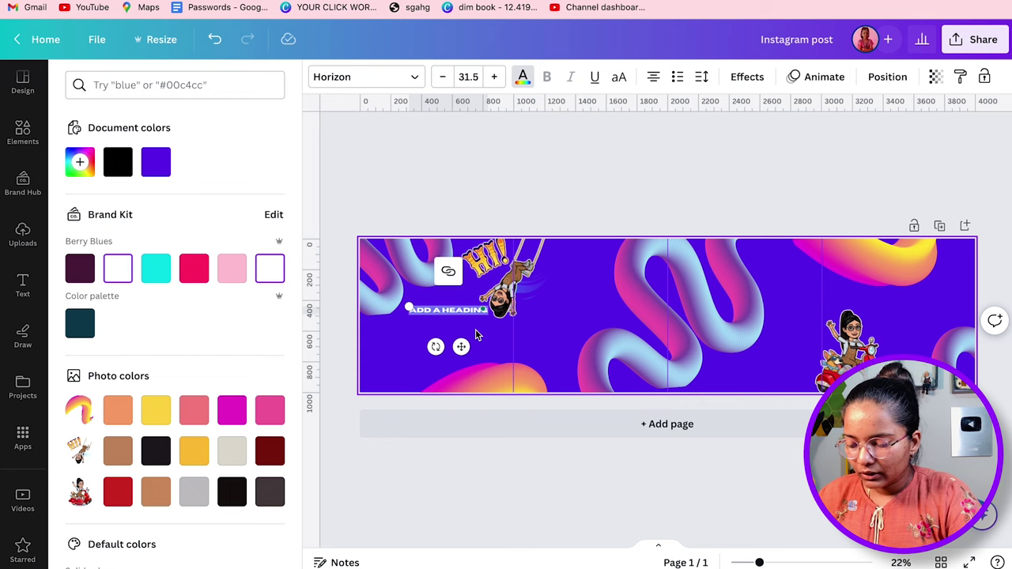
Replace the heading's placeholder text with "HOW TO CREATE AMAZING DESIGNS".
key(BackSpace)
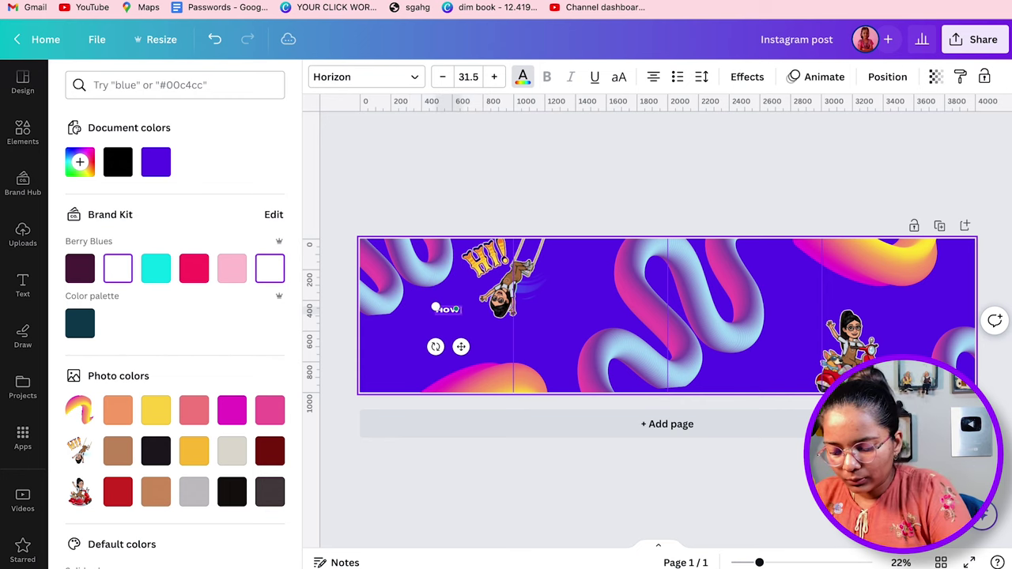
text(HOW TO CREATE AMAZ)
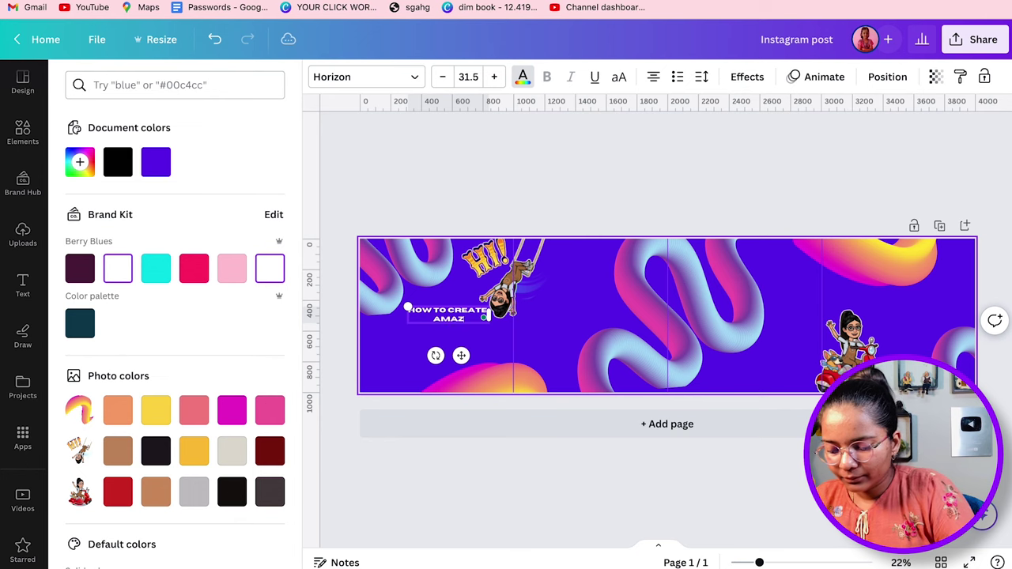
text(ING DESIGNS)
click(486, 165)
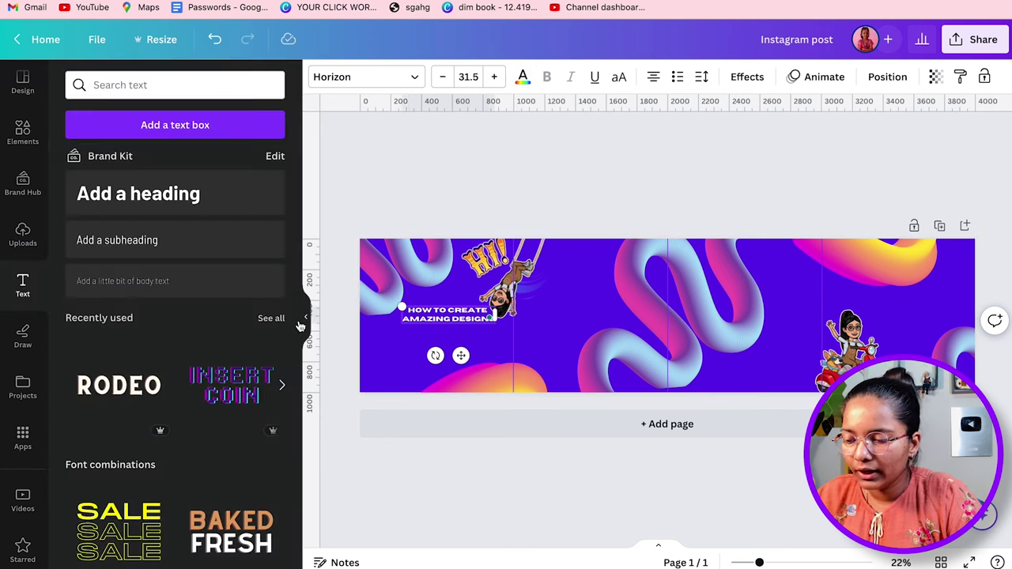
Right-align the heading and shift it slightly left and down, clear of the hanging Bitmoji sticker.
click(306, 318)
scroll(212, 287, up, 5)
scroll(211, 286, left, 3)
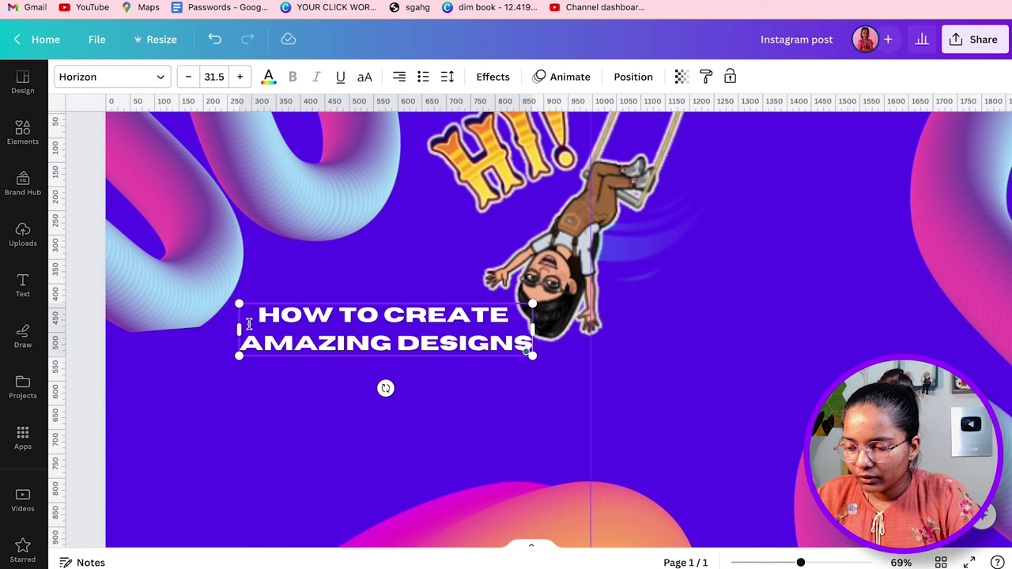
triple_click(273, 324)
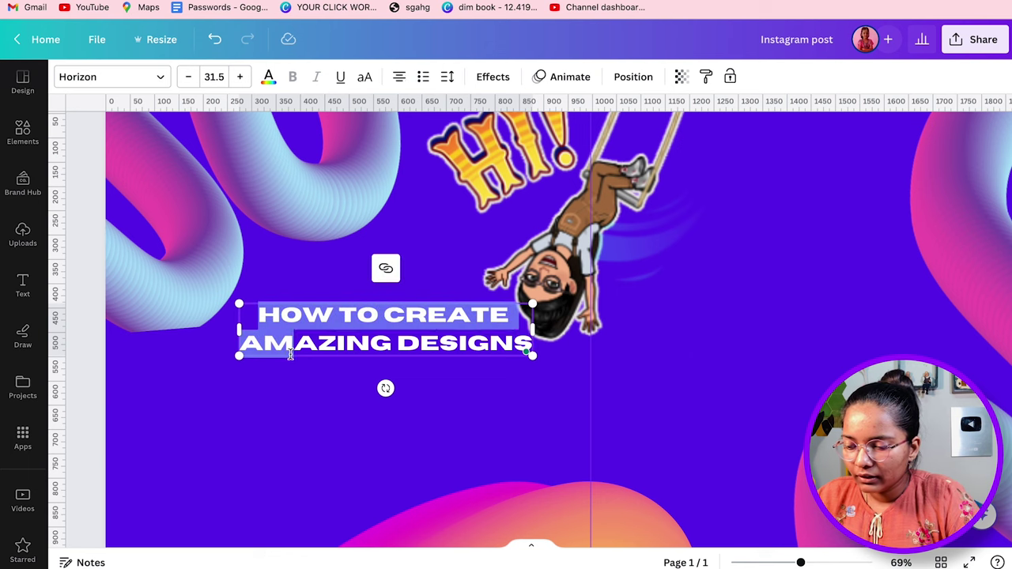
drag(290, 356, 352, 441)
click(400, 77)
click(400, 77)
click(399, 77)
click(399, 76)
click(314, 375)
click(285, 345)
drag(331, 351, 280, 365)
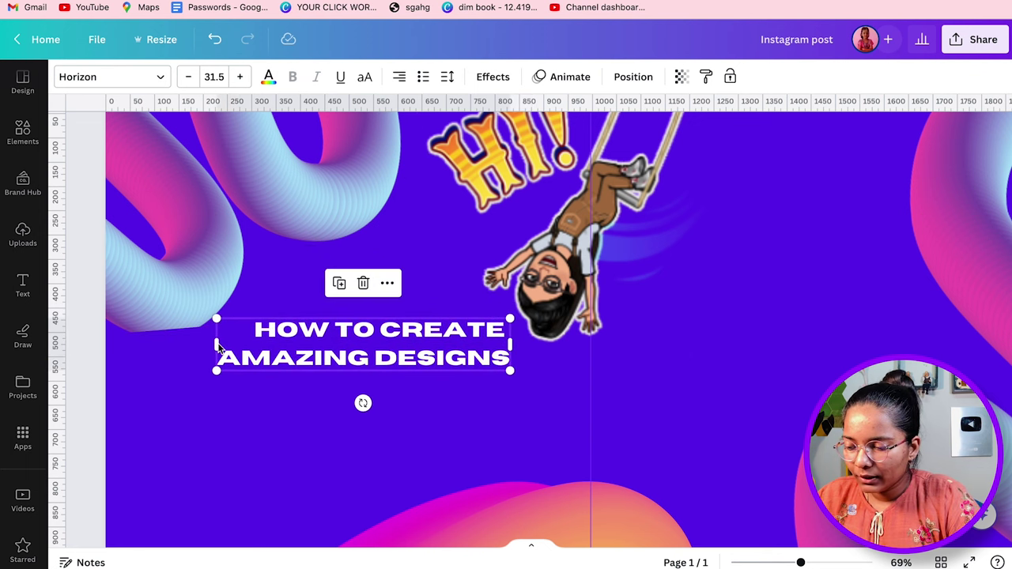
Narrow the heading so it wraps onto four lines, enlarged to size 50.1, and move it left of the hanging Bitmoji.
drag(210, 343, 277, 346)
drag(280, 430, 140, 497)
key(super+minus)
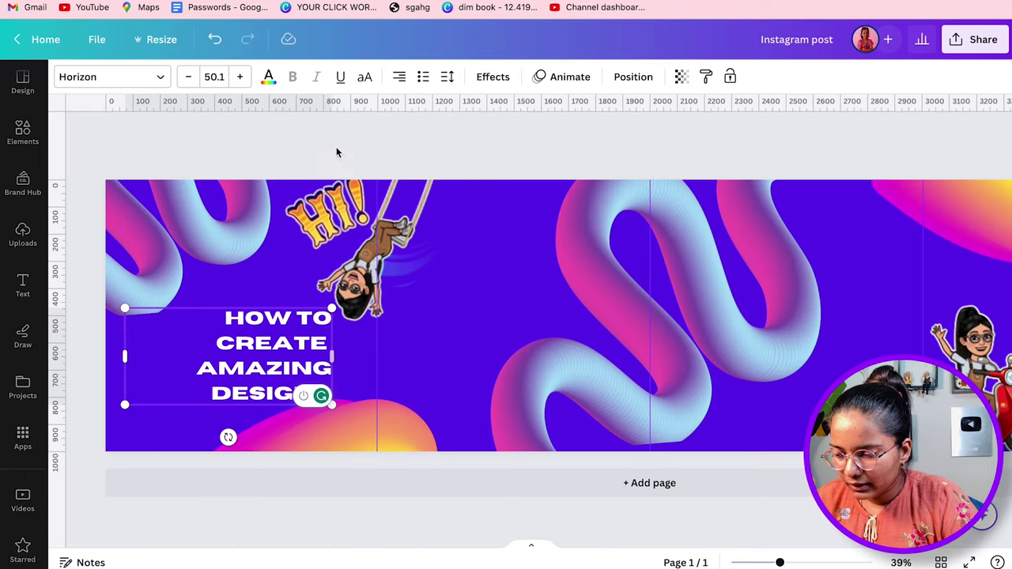
click(311, 130)
drag(276, 331, 256, 319)
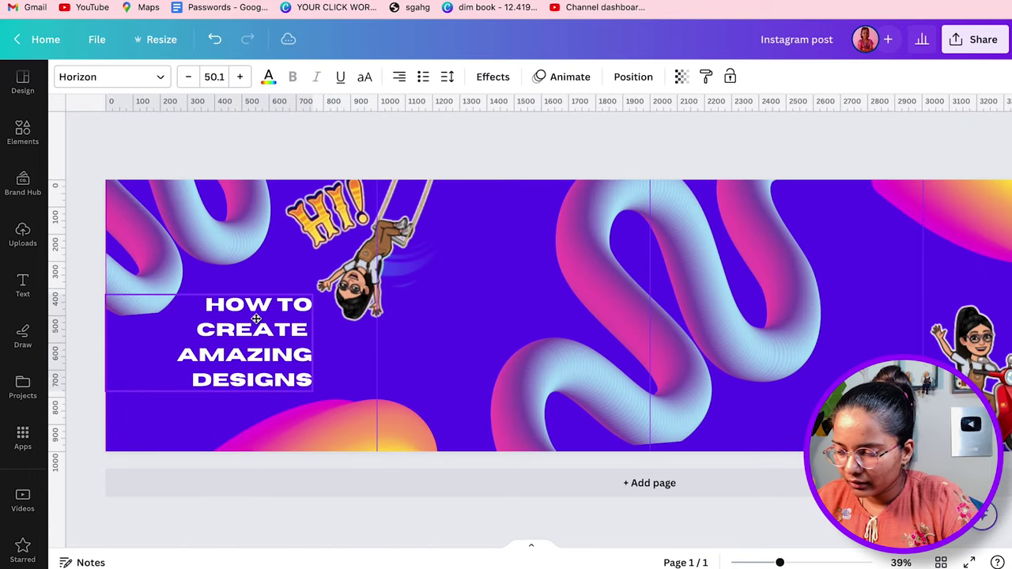
Tighten the heading's text box around its four lines and enlarge the text to size 59.3, raising it slightly in the first section.
drag(105, 343, 160, 343)
click(161, 404)
click(189, 362)
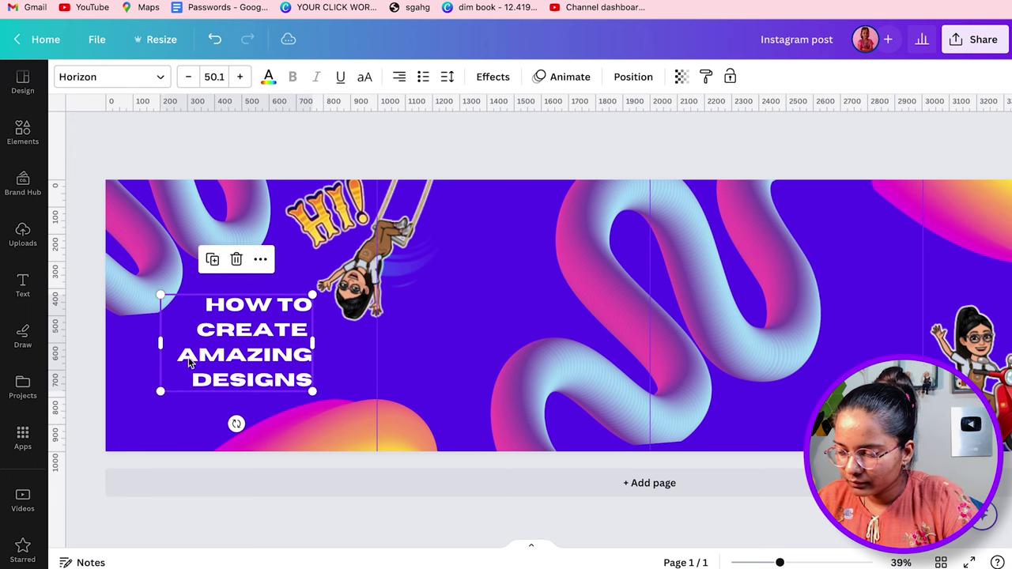
drag(159, 393, 132, 412)
drag(225, 372, 224, 352)
click(89, 372)
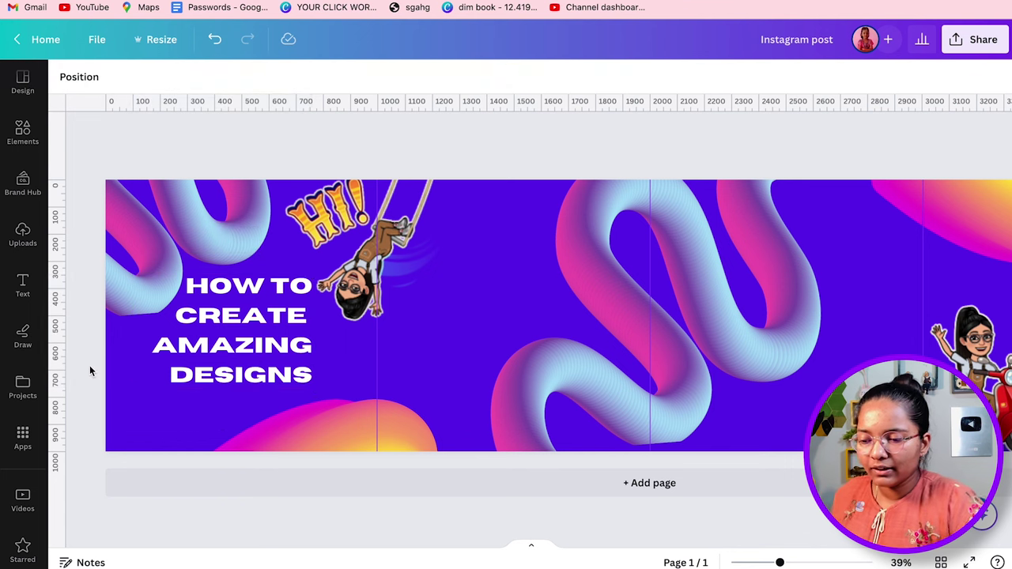
Replace the "HI!" swing sticker with its copy from the uploads, placed over the first guide near the page's upper edge.
click(364, 261)
key(Delete)
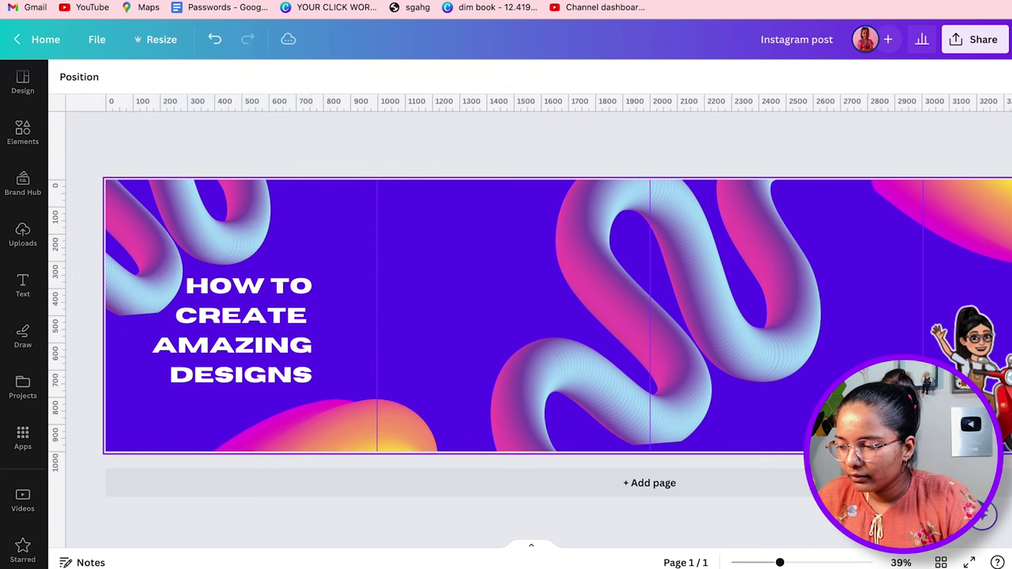
click(22, 234)
click(182, 251)
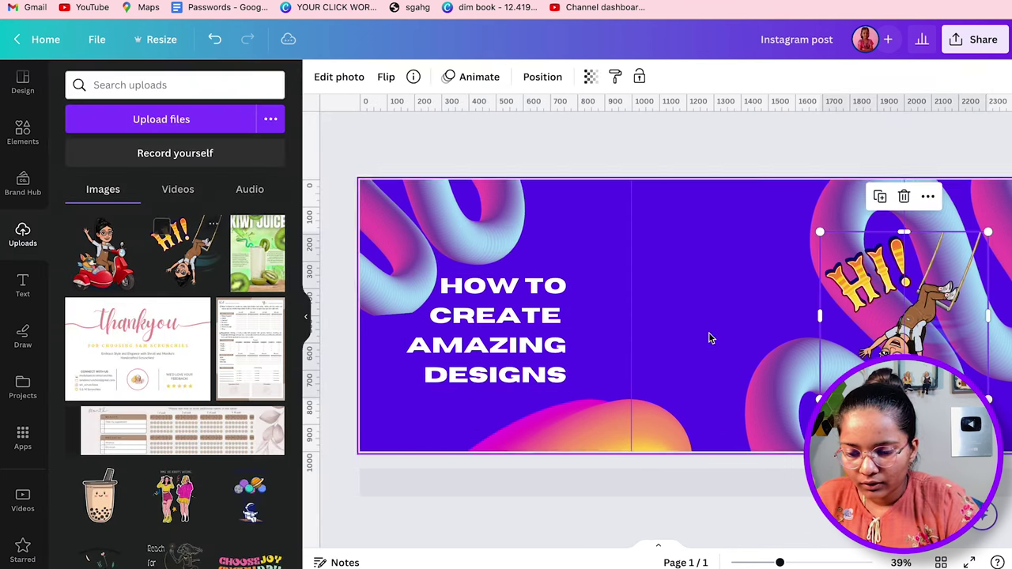
drag(943, 326, 647, 281)
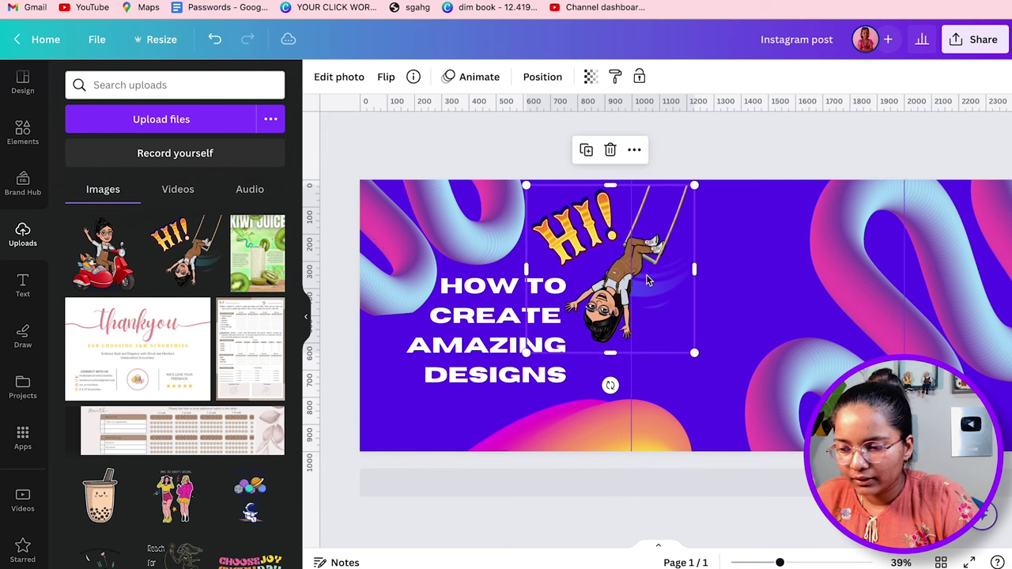
Give the new "HI!" sticker an Outline shadow in white #FFFFFF.
click(334, 78)
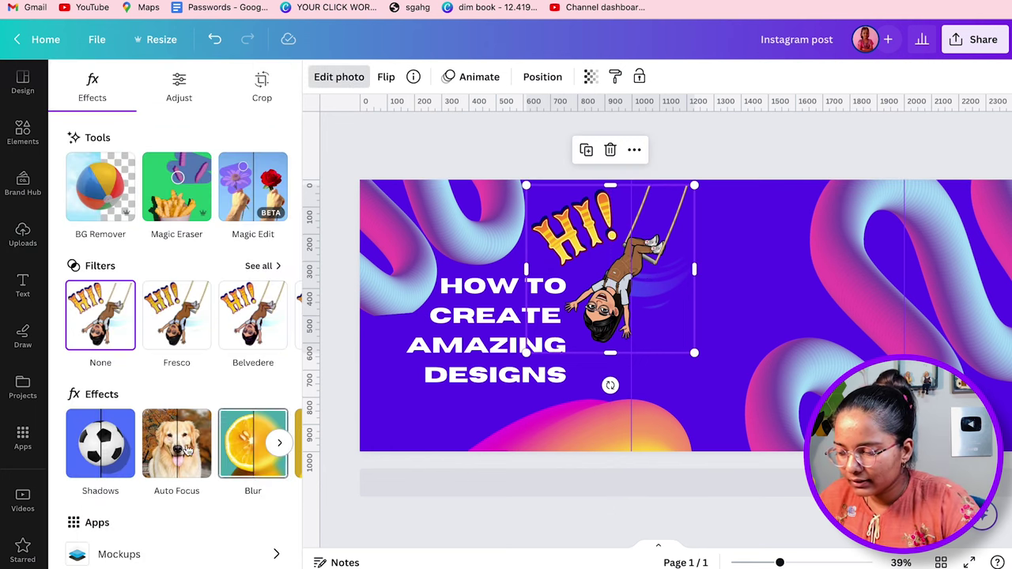
click(115, 448)
click(248, 233)
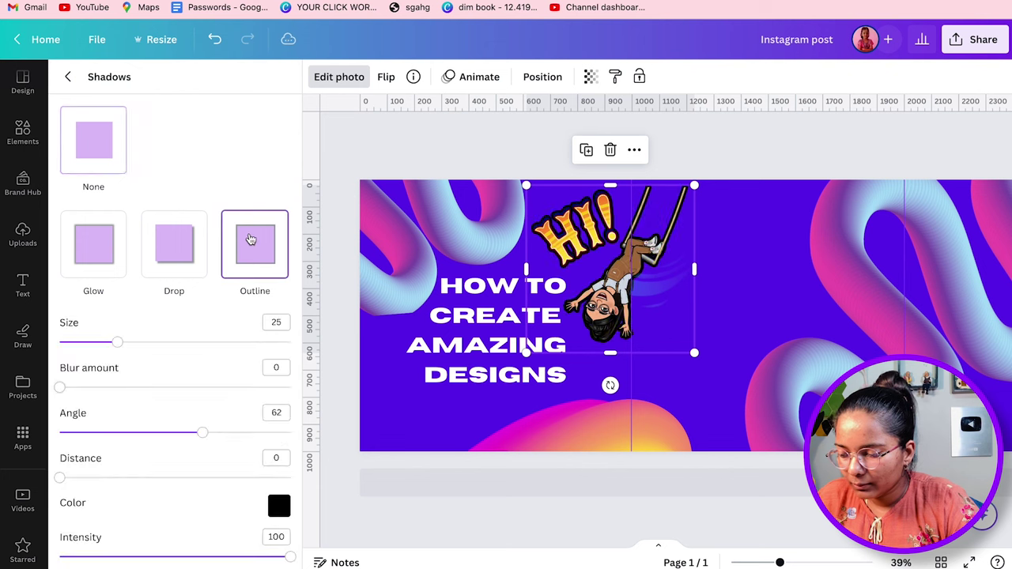
click(279, 506)
text(ffffff)
click(358, 151)
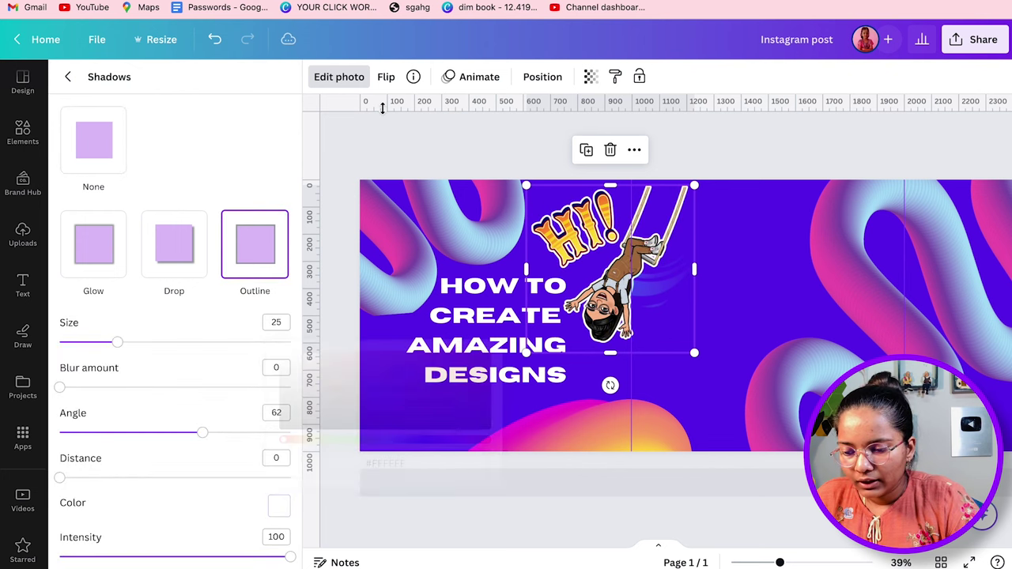
click(305, 316)
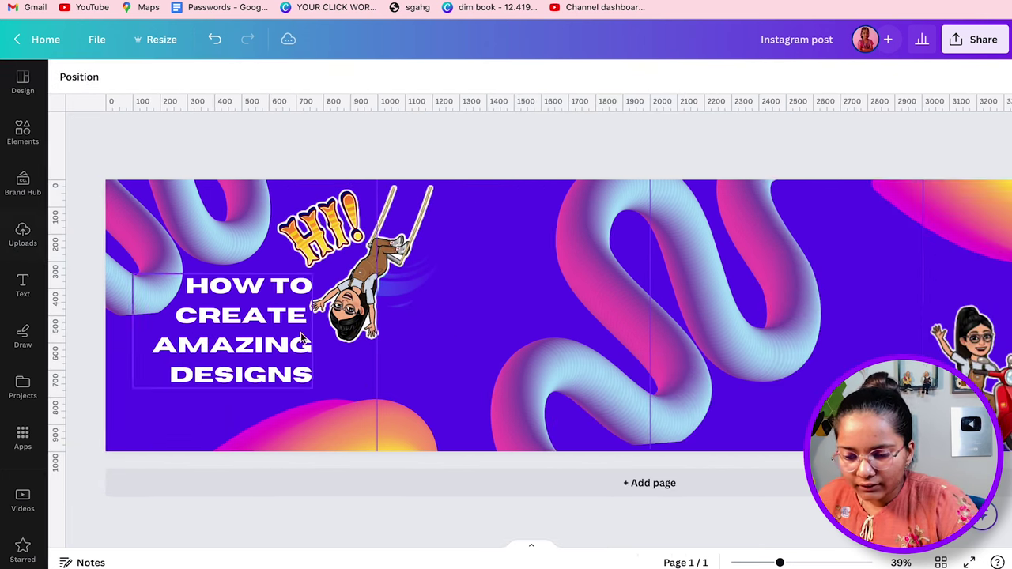
Replace the scooter sticker with its copy from the uploads, placed over the third guide at the page's lower edge.
scroll(457, 336, right, 5)
click(801, 403)
key(Delete)
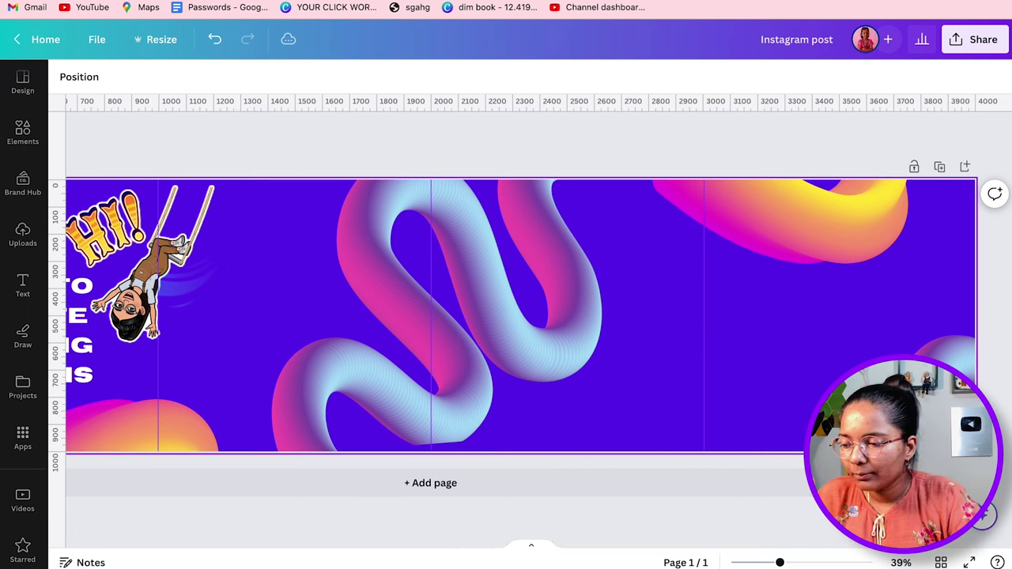
click(19, 236)
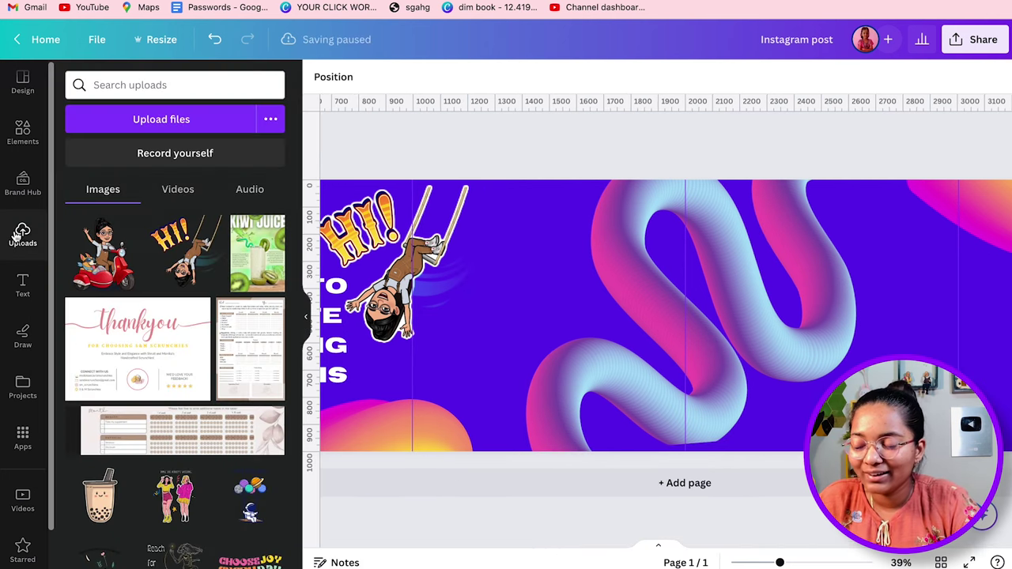
click(102, 253)
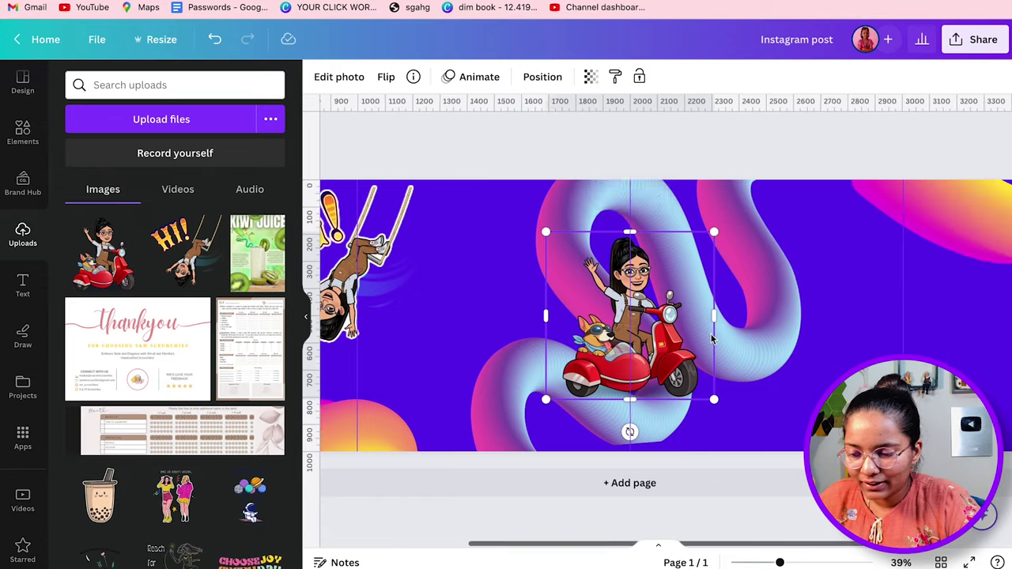
scroll(711, 338, right, 5)
drag(387, 313, 712, 373)
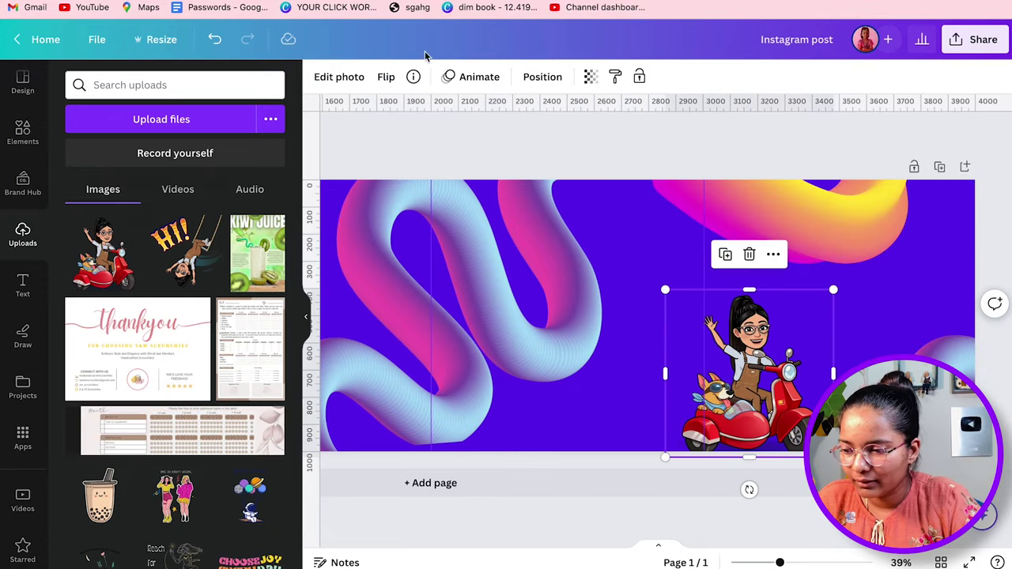
Give the new scooter sticker an Outline shadow in the near-white color #F1E6E6.
click(332, 77)
click(98, 453)
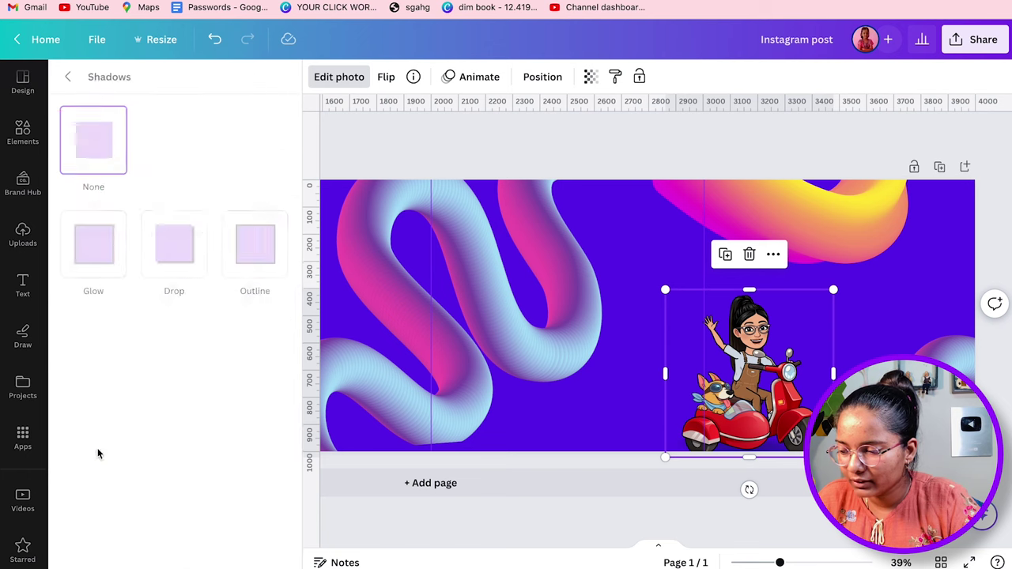
click(244, 263)
click(279, 507)
click(283, 355)
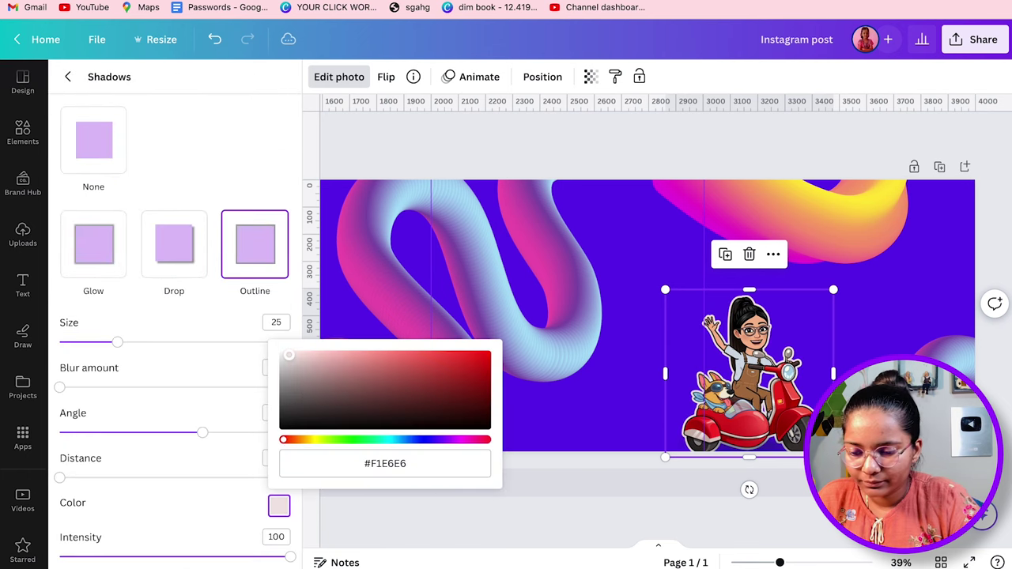
click(445, 169)
Duplicate the heading into the carousel's second section and replace its text with "TIP 01".
scroll(445, 166, down, 2)
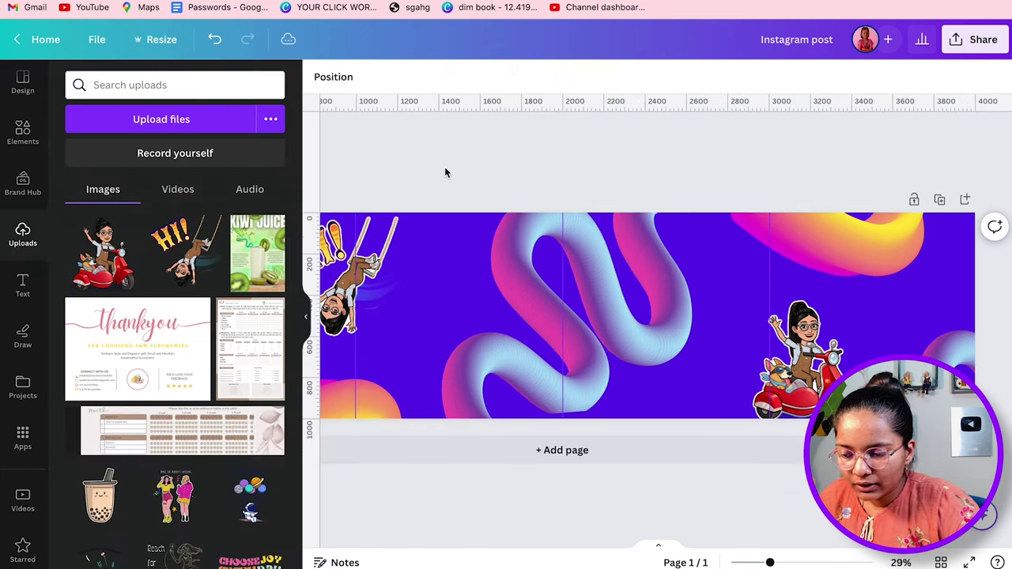
scroll(594, 271, left, 1)
click(464, 327)
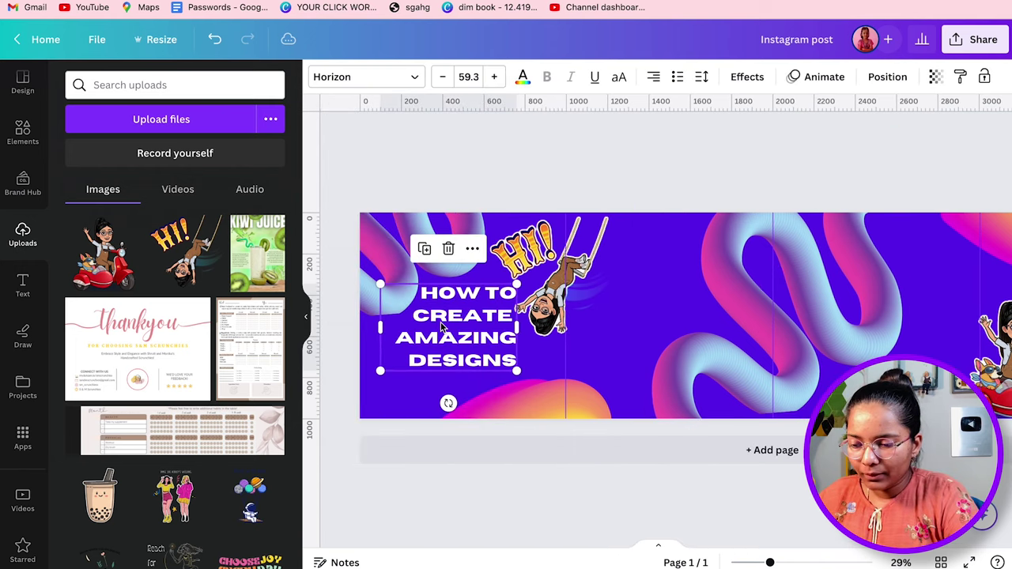
click(424, 248)
drag(665, 294, 690, 328)
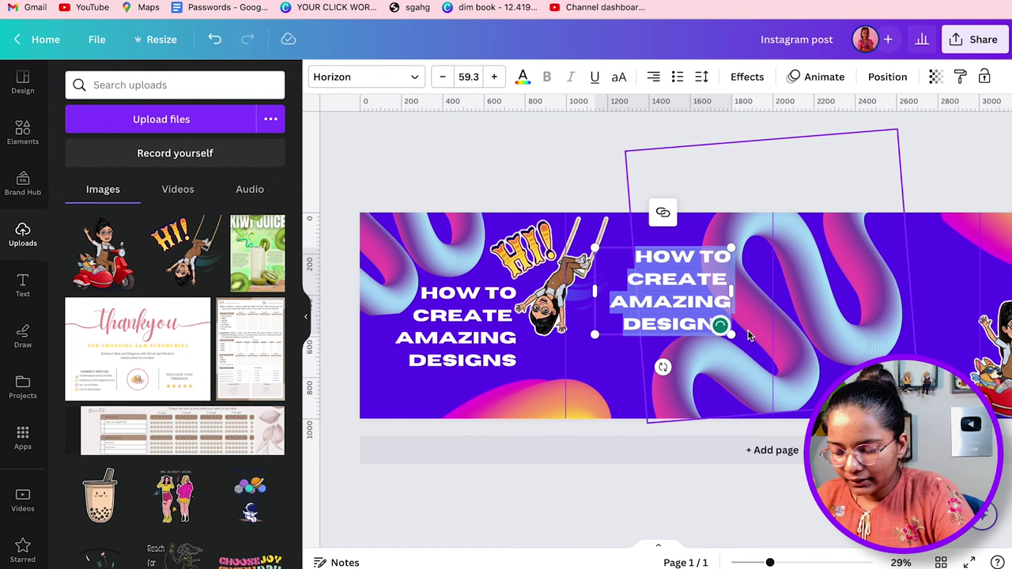
key(BackSpace)
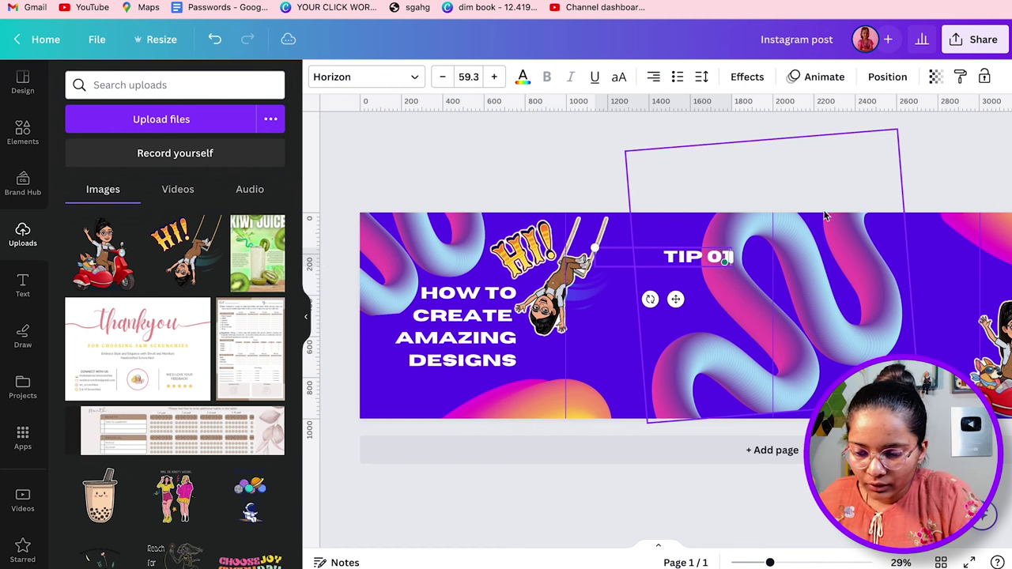
Move the "TIP 01" heading between the swinging sticker and the squiggle, and place a duplicate of it directly beneath.
drag(688, 264, 650, 248)
click(604, 163)
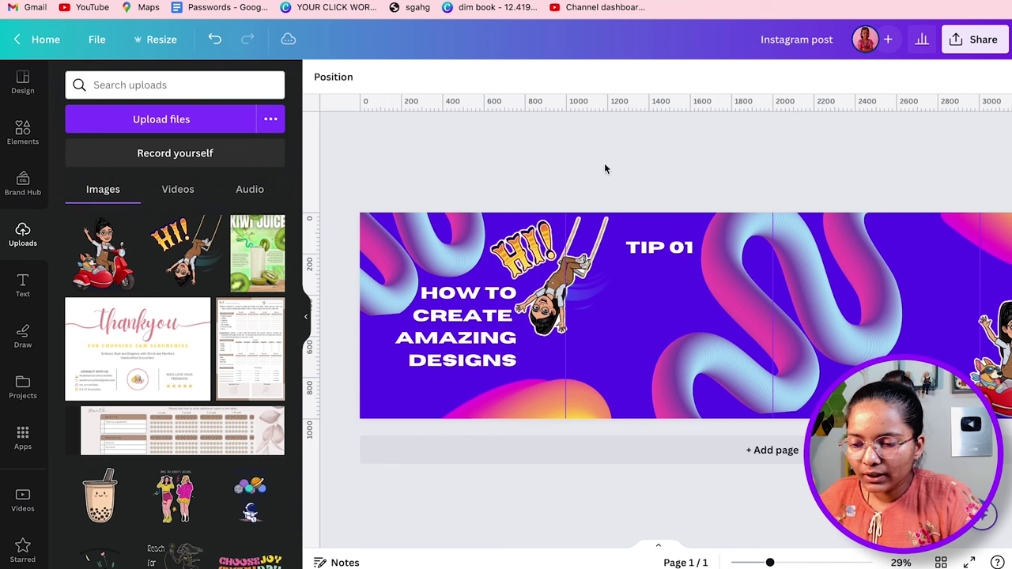
click(631, 251)
click(601, 204)
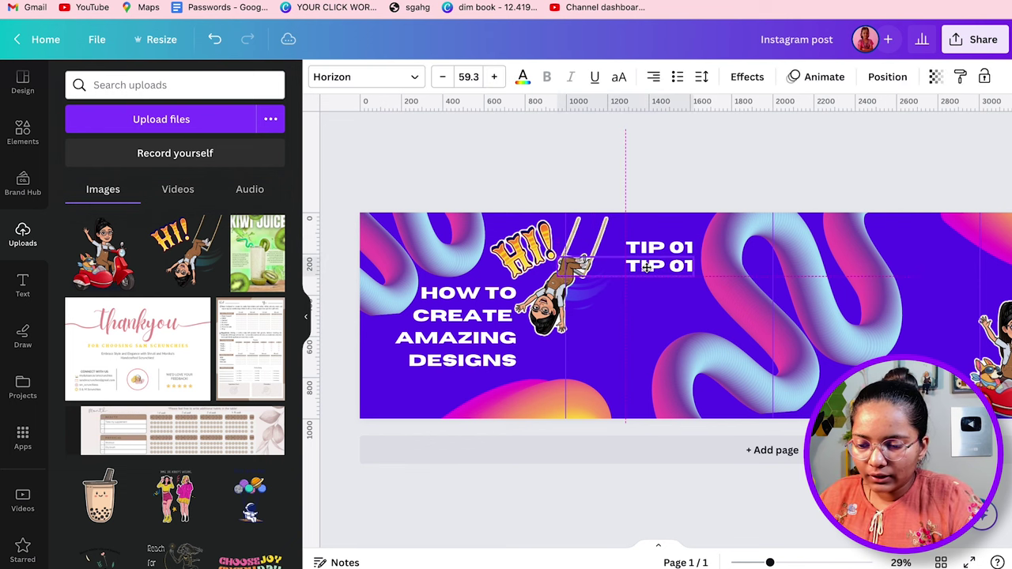
Search the fonts for "SANS" and change the duplicated heading's font to Alibaba Sans.
click(381, 79)
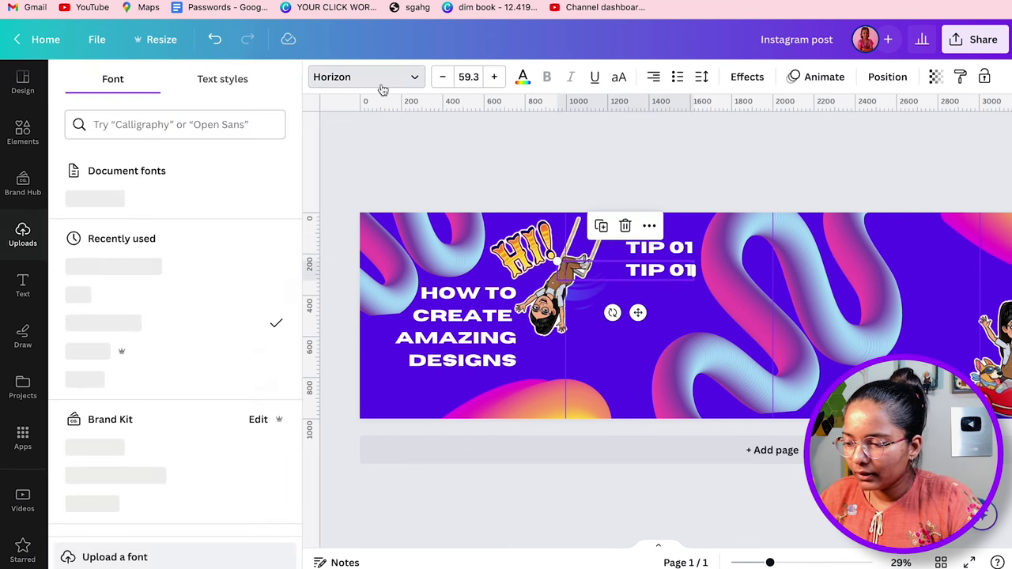
click(123, 133)
text(SANS)
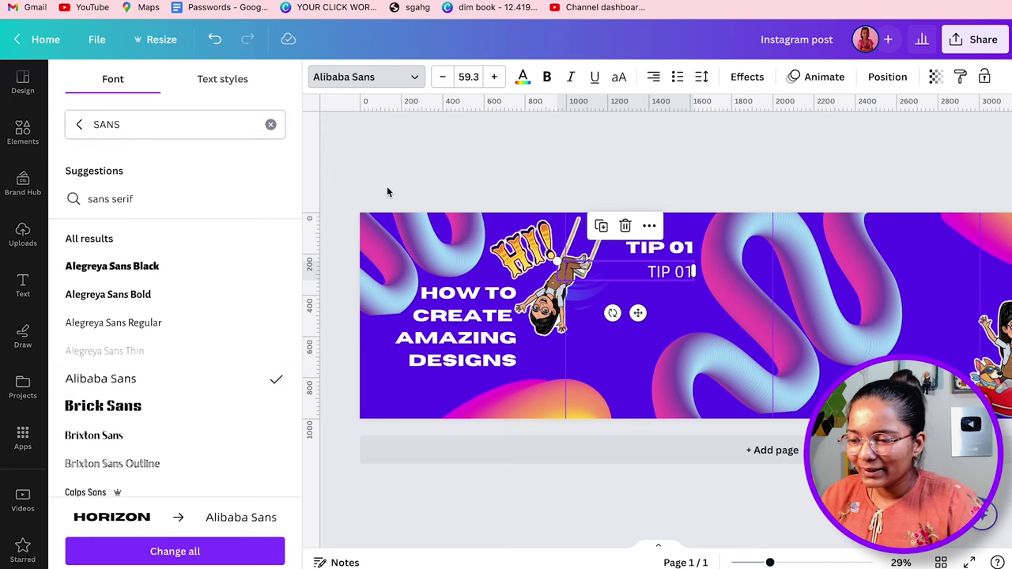
Search Google for "lorem ipsum" in a new browser tab and open the lipsum.com generator page.
key(ctrl+t)
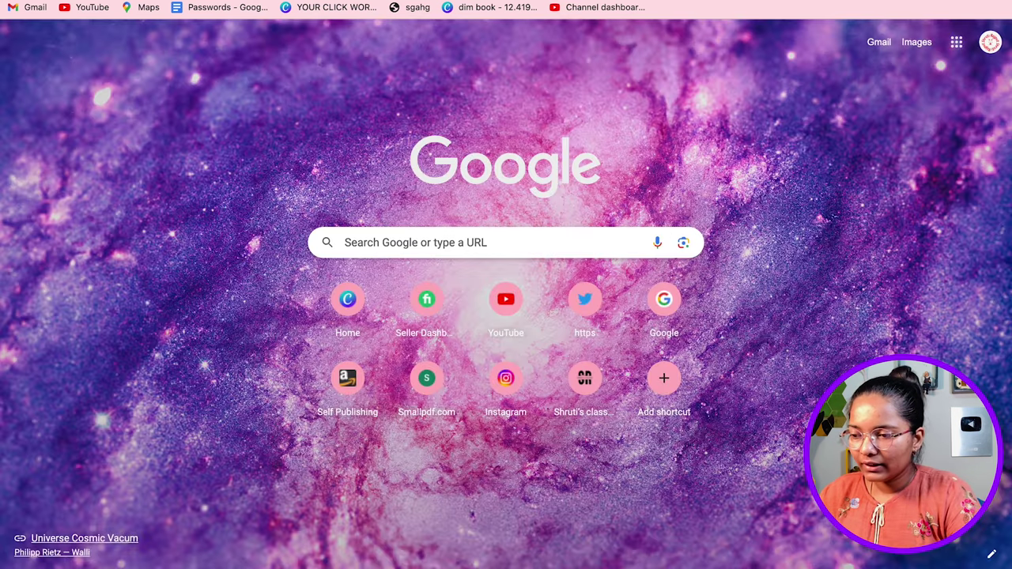
text(j)
key(BackSpace)
text(g)
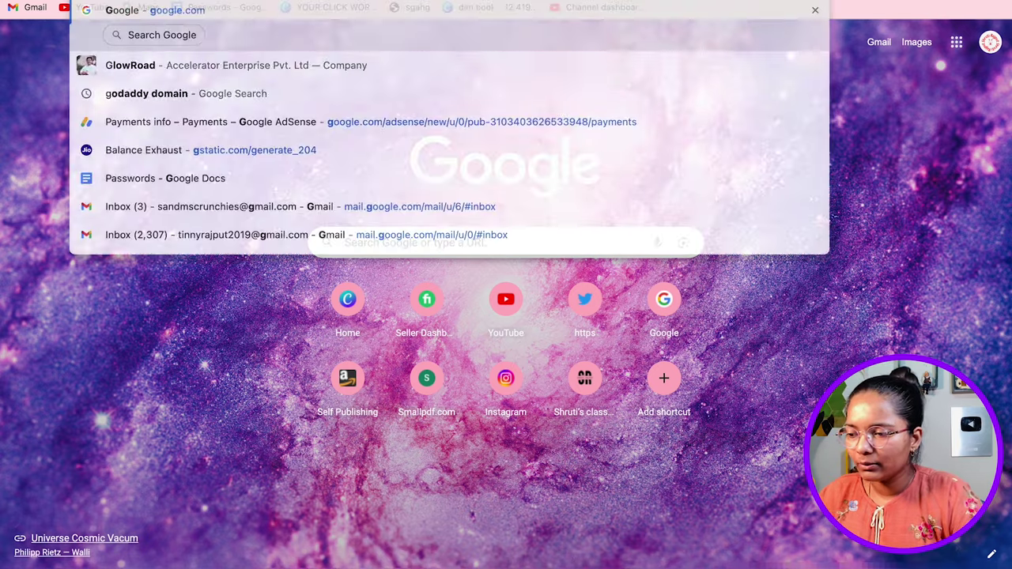
key(Return)
text(LORE)
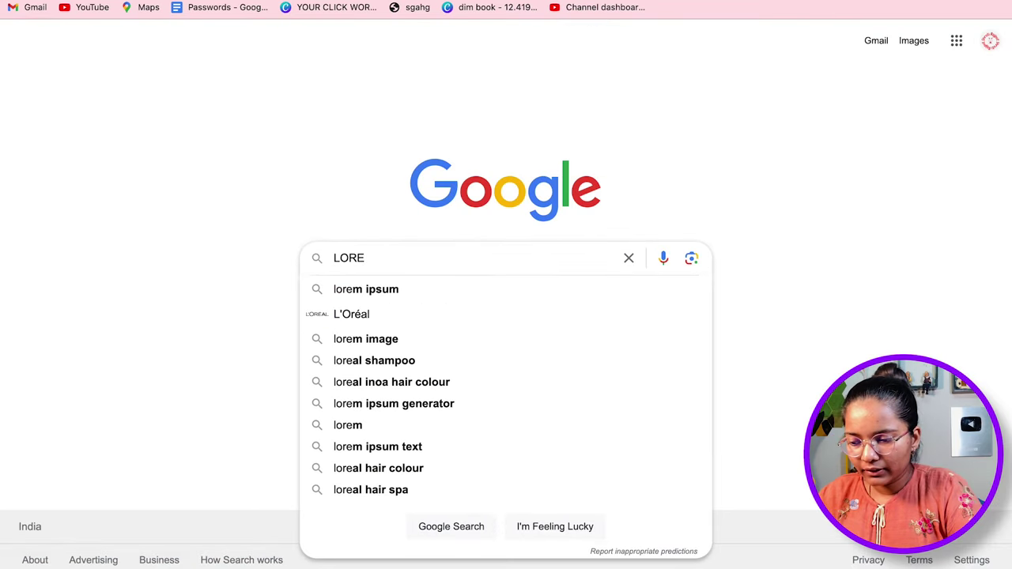
key(Down)
key(Return)
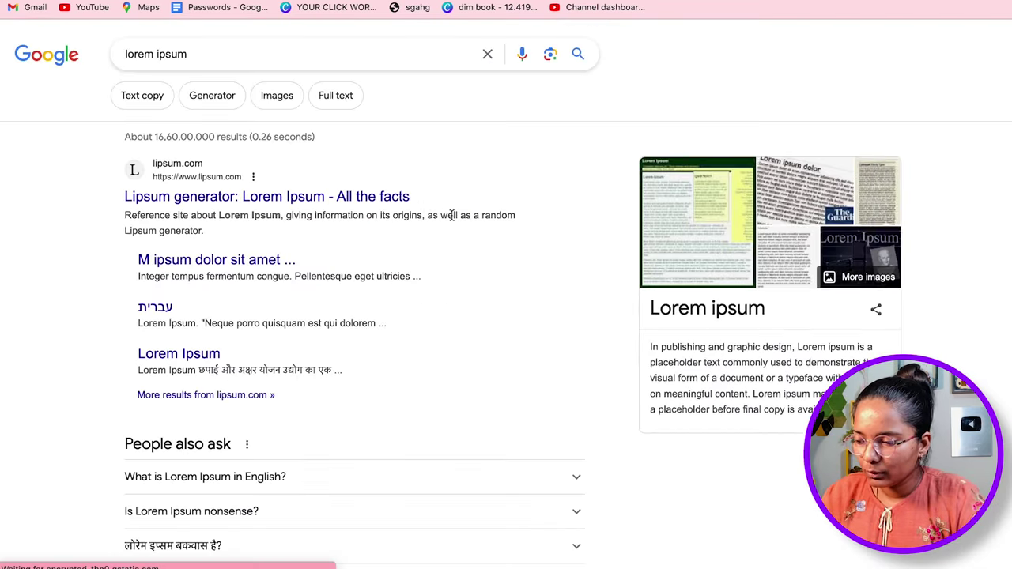
click(242, 192)
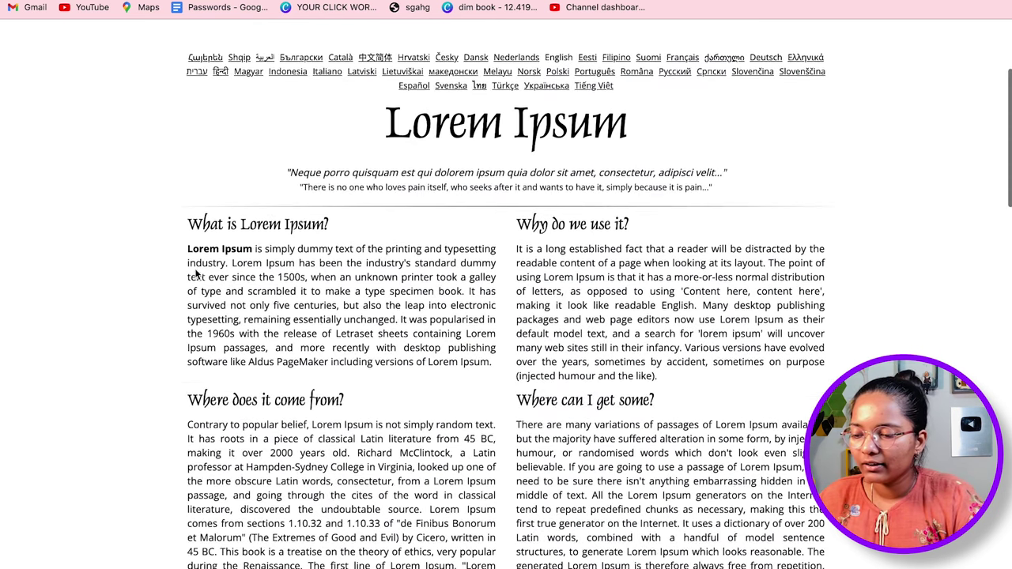
Copy the "What is Lorem Ipsum?" paragraph from its beginning through "remaining essentially unchanged.".
scroll(248, 372, down, 5)
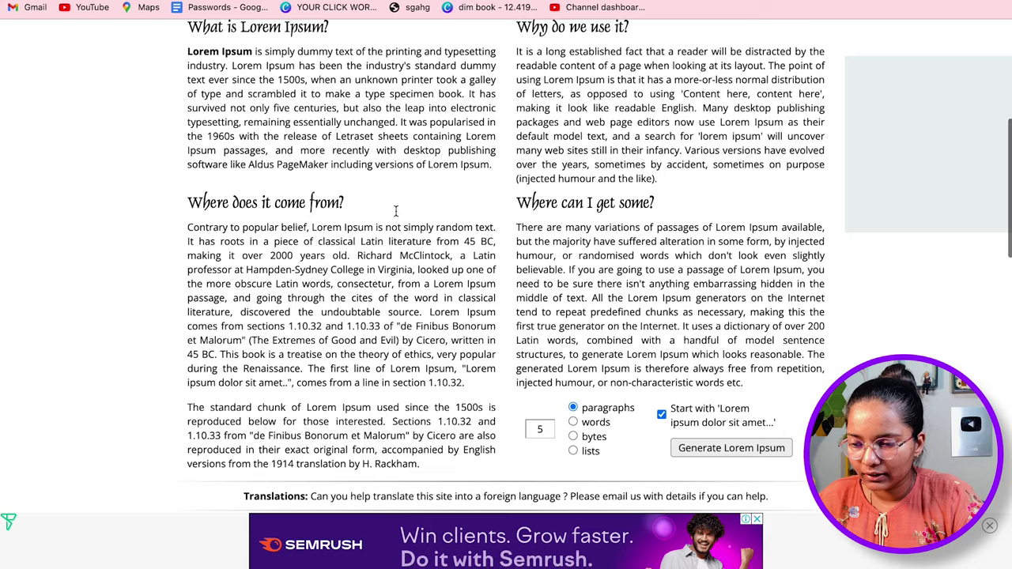
scroll(401, 173, up, 2)
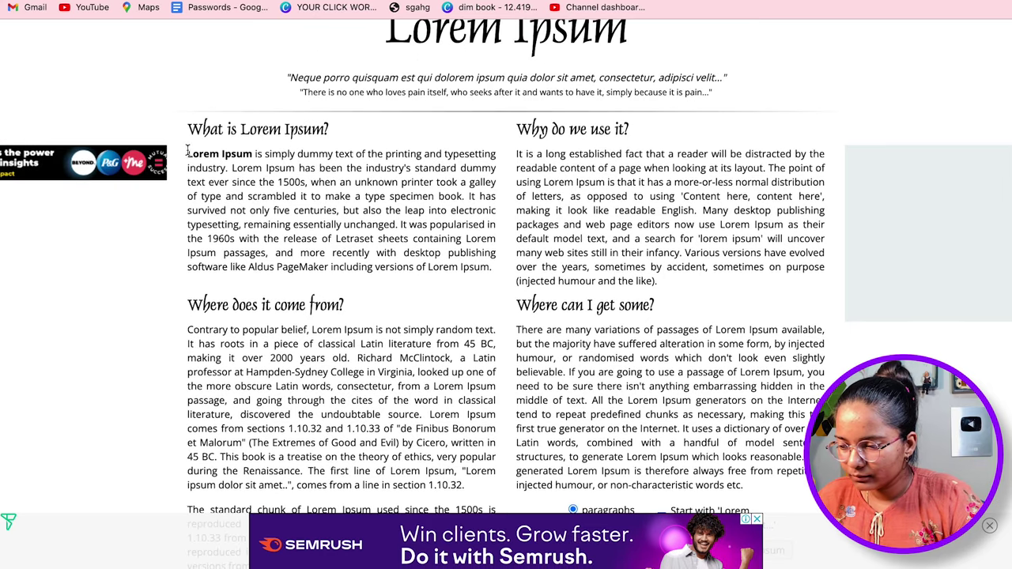
drag(189, 153, 400, 227)
key(ctrl+c)
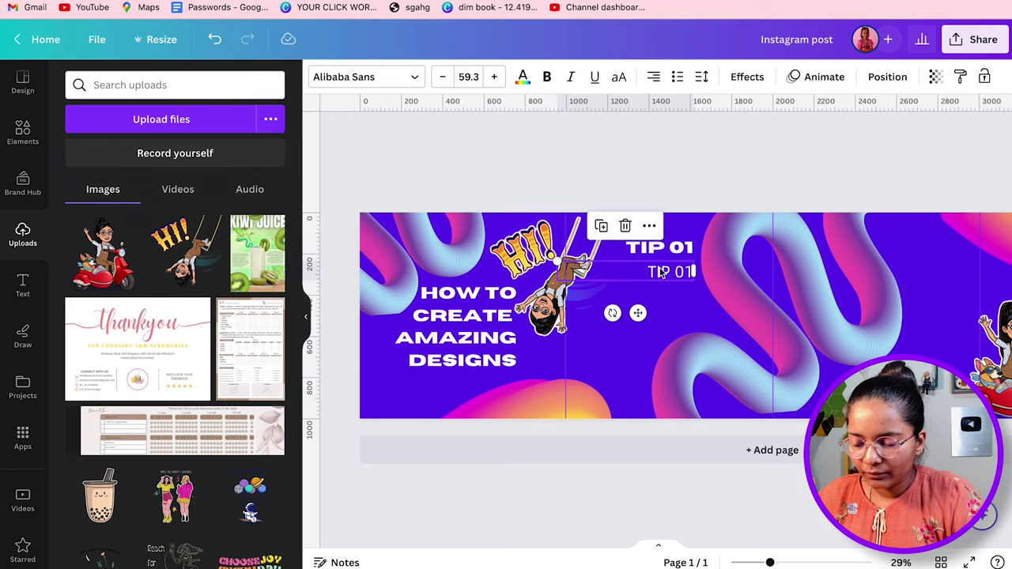
Back in the Canva design, replace the duplicated "TIP 01" text with the copied Lorem Ipsum passage.
double_click(656, 269)
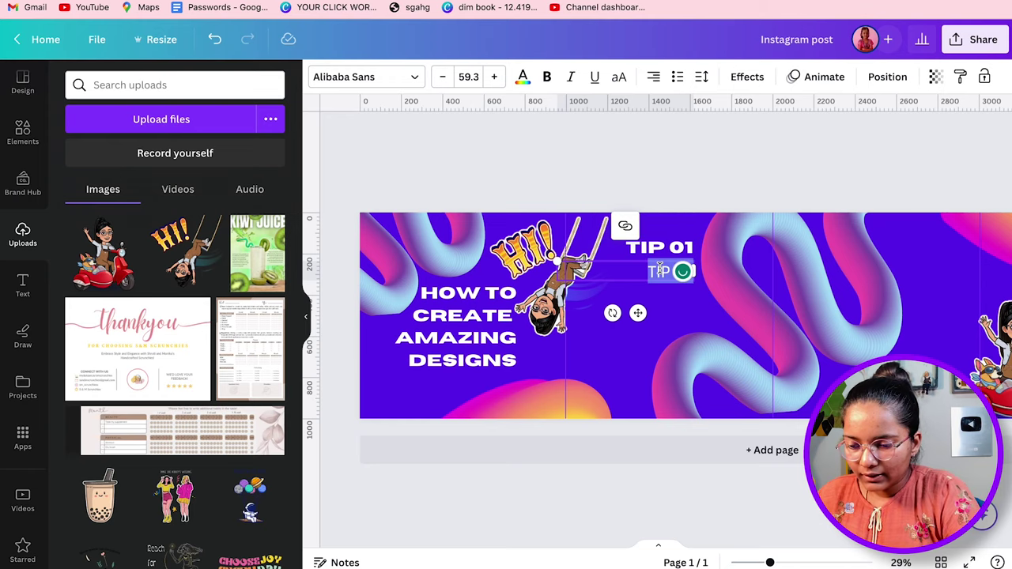
key(ctrl+v)
click(306, 317)
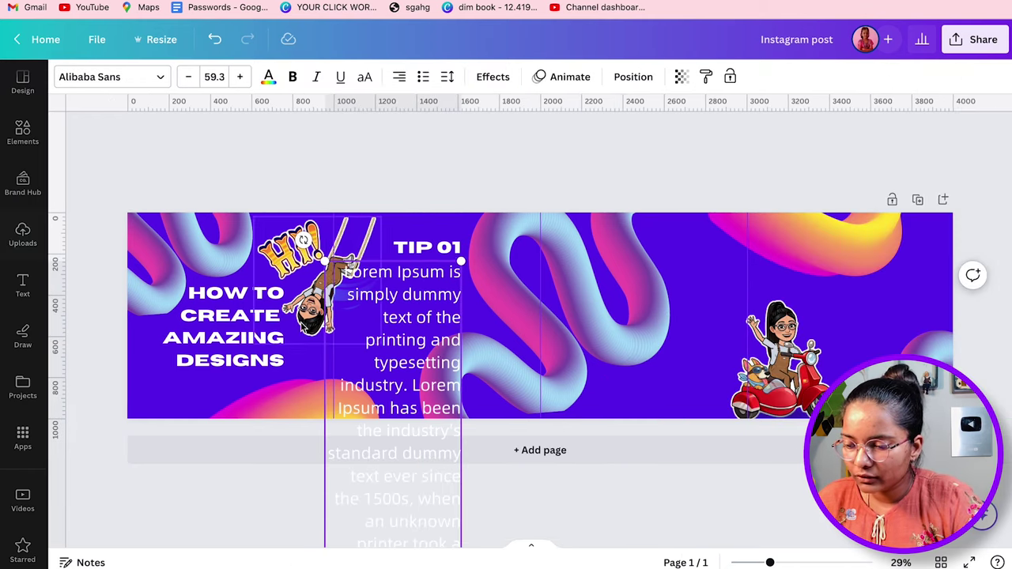
Set the "TIP 01" heading to font size 60 and the Lorem Ipsum paragraph to font size 20.
click(437, 253)
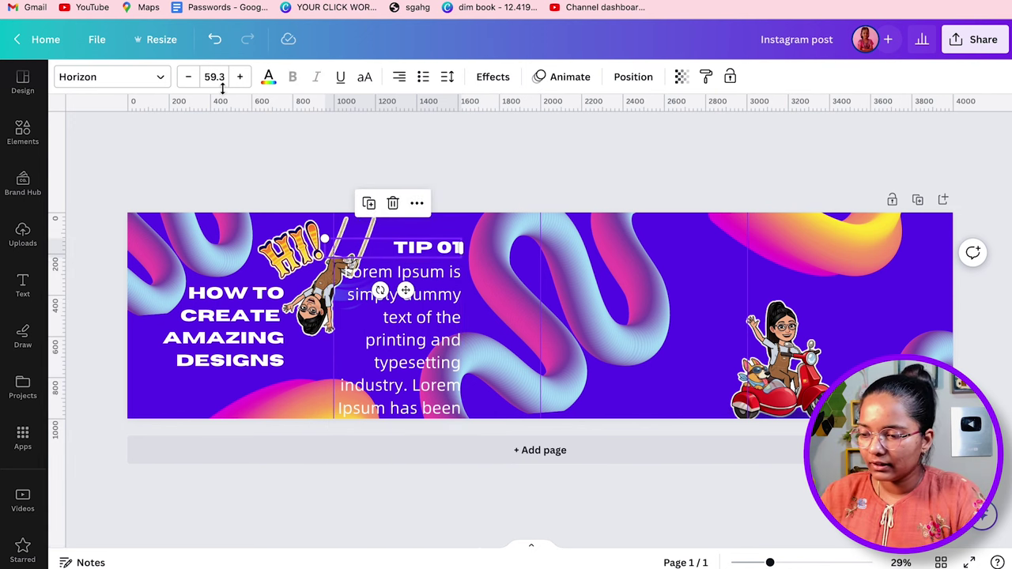
click(215, 77)
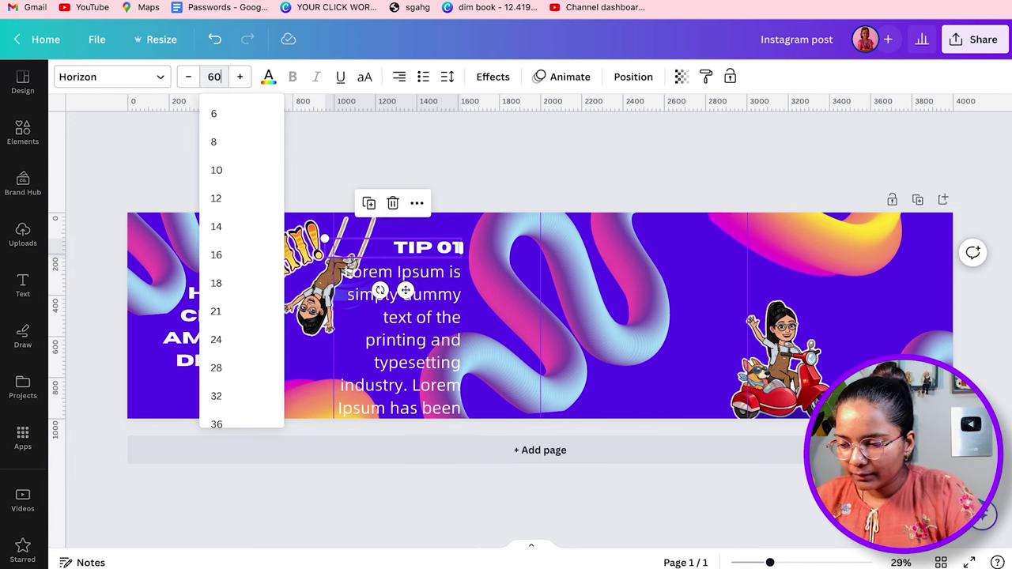
text(60)
key(Return)
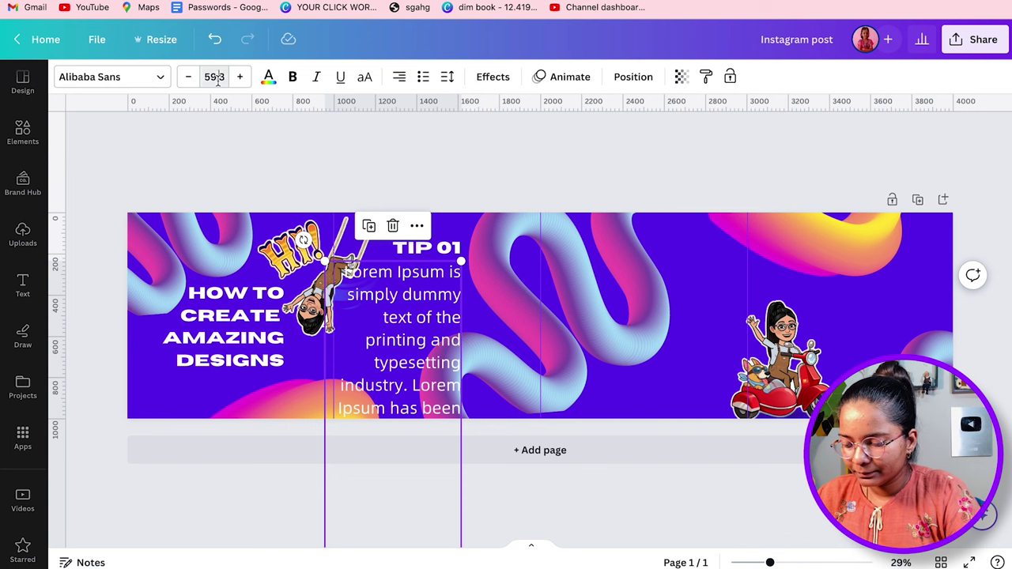
click(219, 76)
text(20)
key(Return)
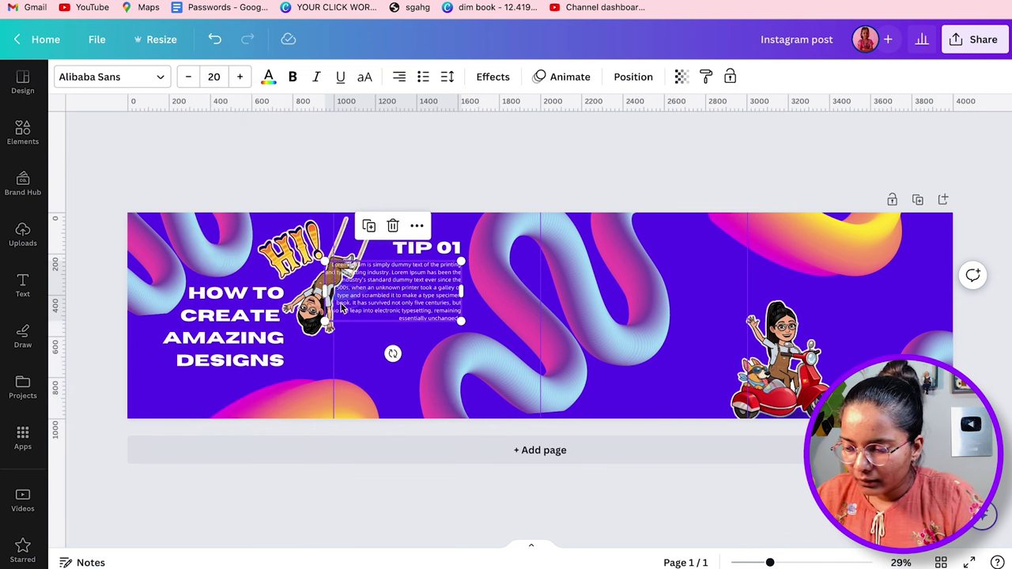
Narrow the paragraph's text box to clear the swinging sticker, justify its text, and move it slightly lower under the heading.
drag(331, 293, 362, 302)
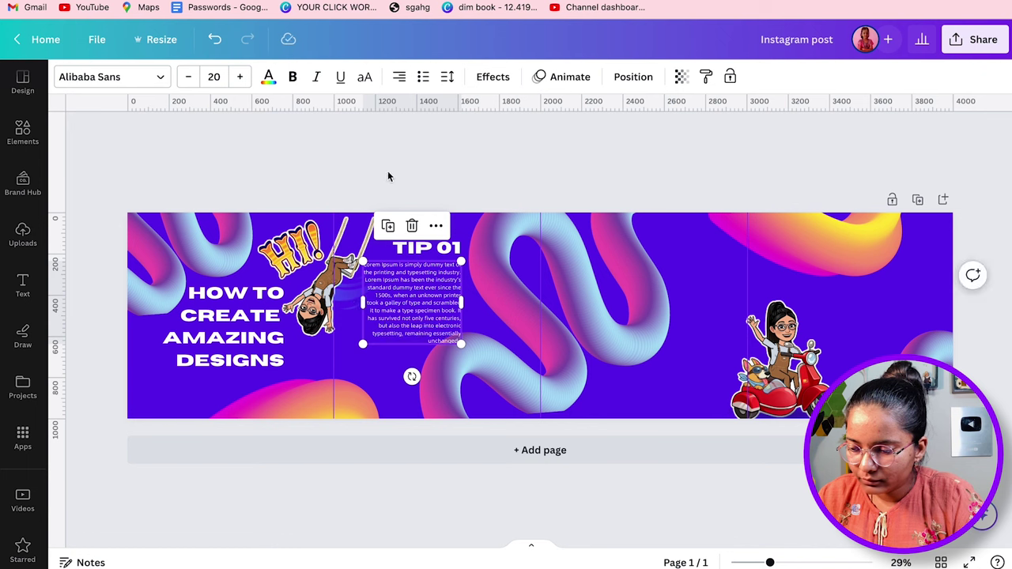
drag(435, 286, 421, 283)
click(400, 77)
click(399, 77)
click(399, 76)
click(399, 76)
click(399, 77)
click(400, 76)
click(517, 178)
drag(424, 311, 424, 325)
click(425, 125)
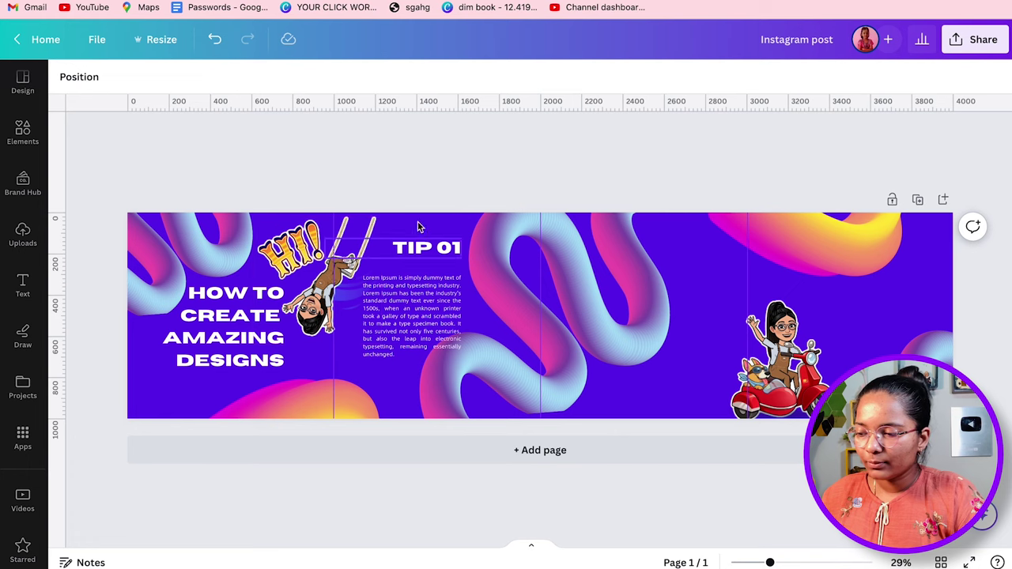
click(22, 131)
click(72, 77)
click(147, 87)
triple_click(147, 87)
text(ARRI)
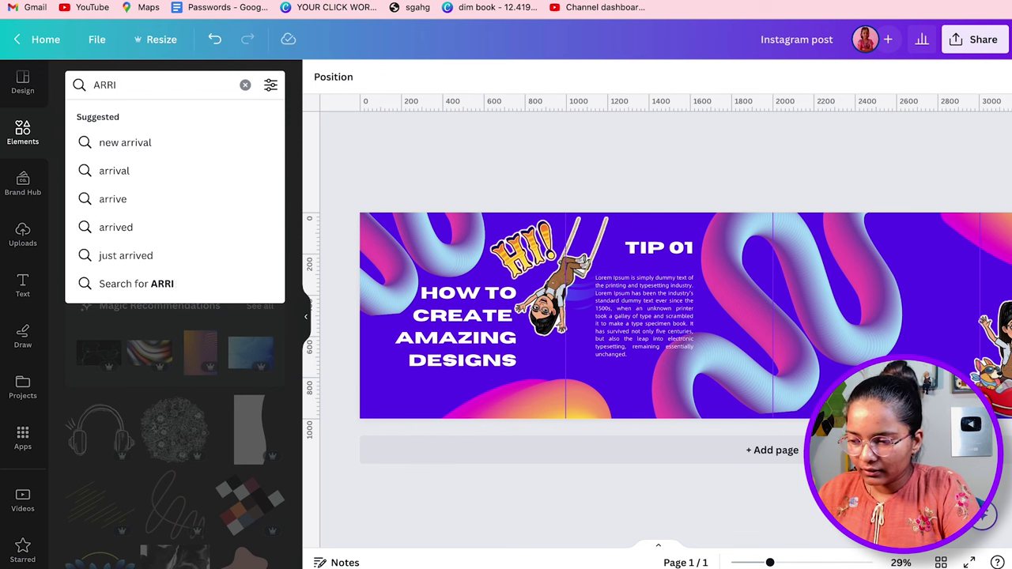
key(BackSpace)
key(BackSpace)
click(123, 151)
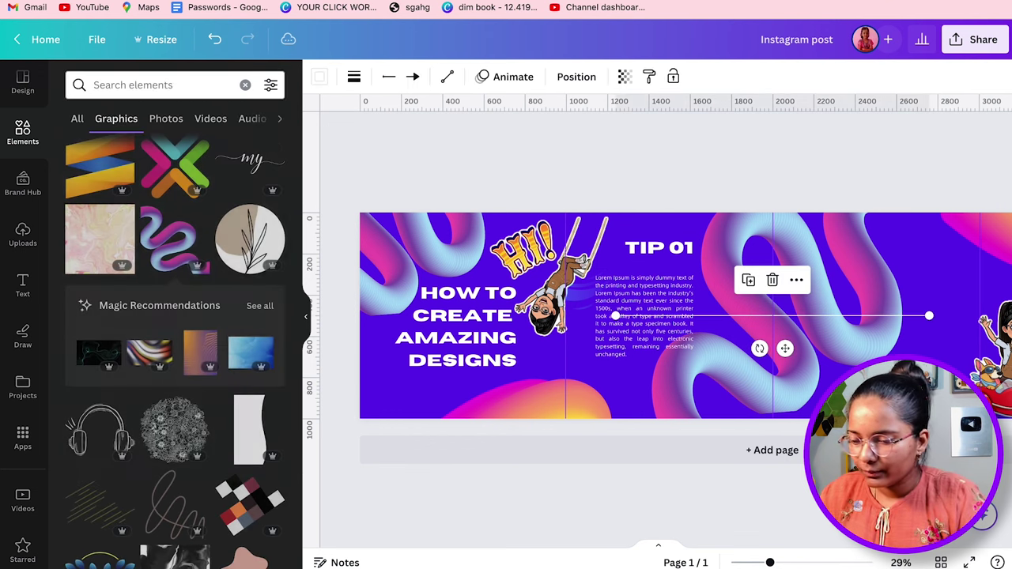
key(Delete)
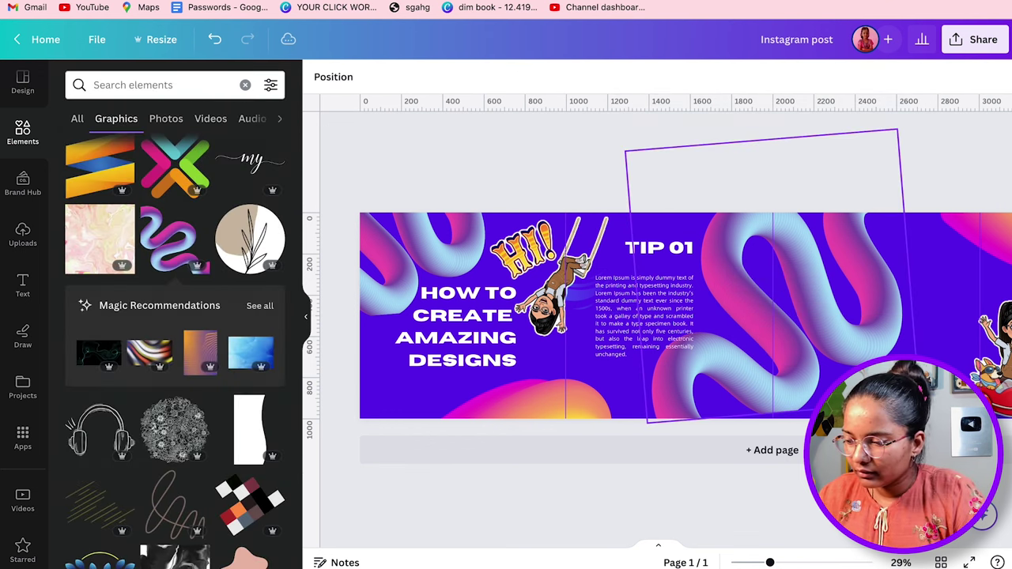
click(132, 85)
text(ARR)
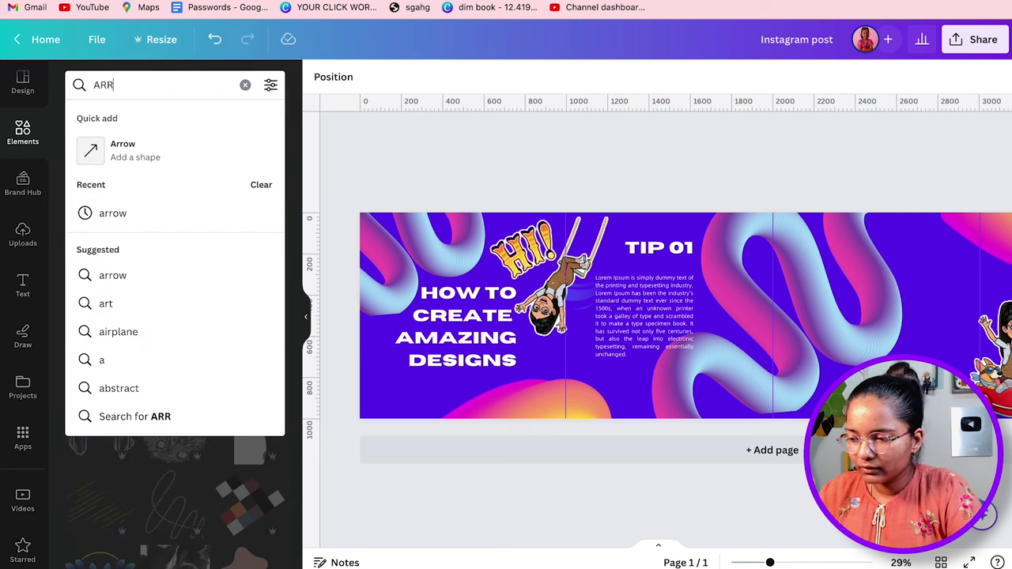
click(145, 148)
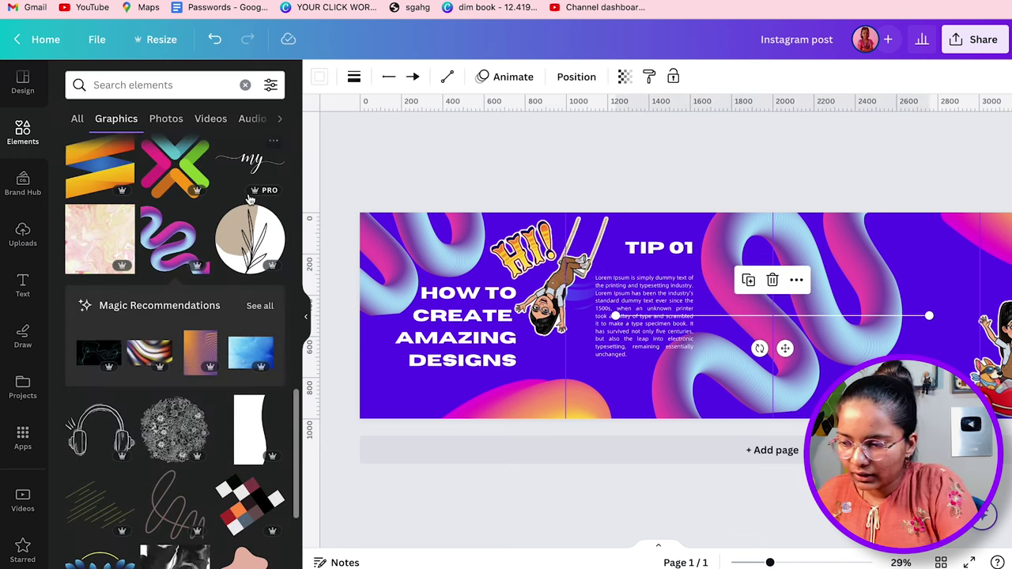
key(Delete)
Search the graphics elements for "DOTTED ARROW".
click(150, 87)
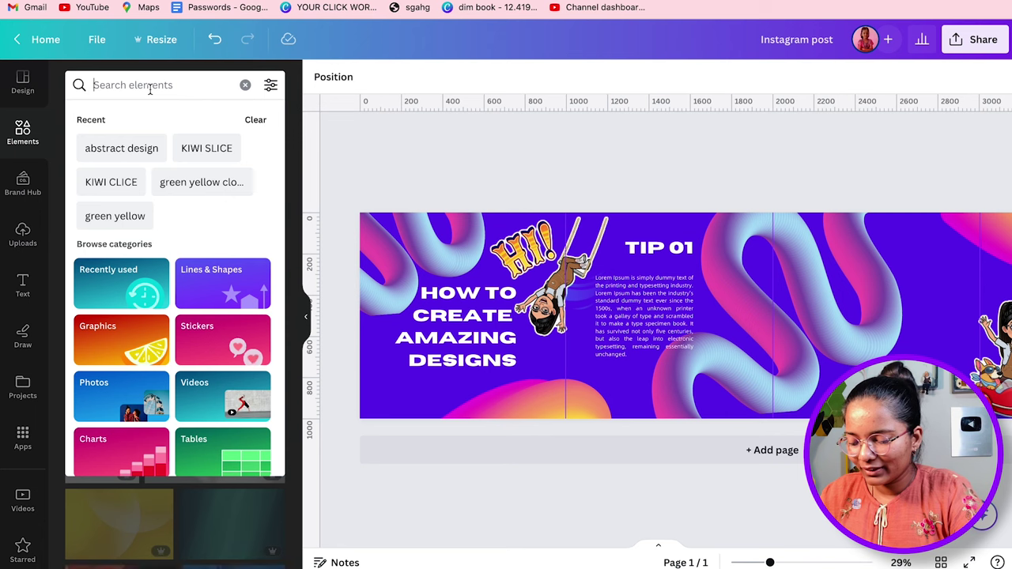
text(DOTTED A)
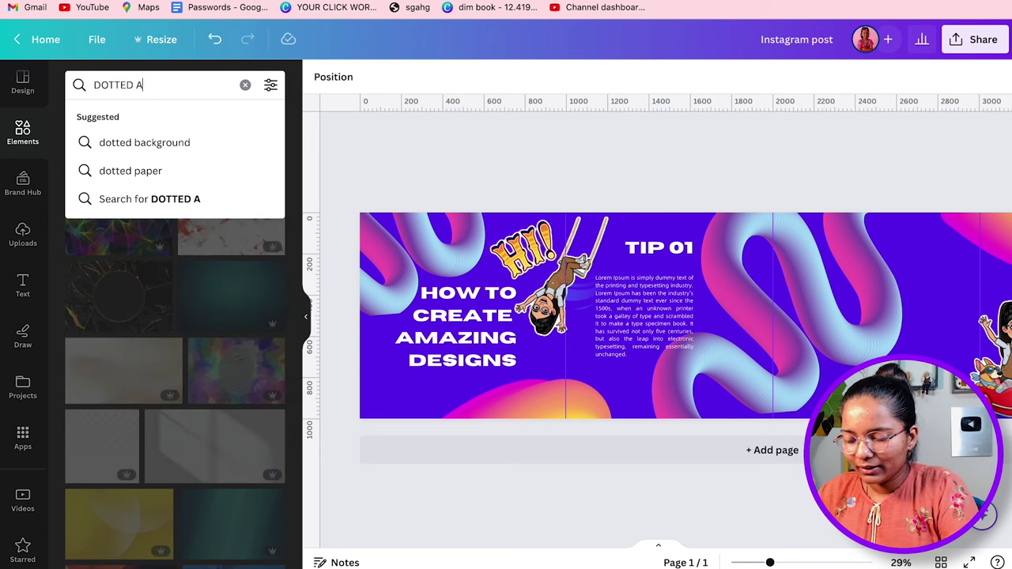
text(RROW)
key(Return)
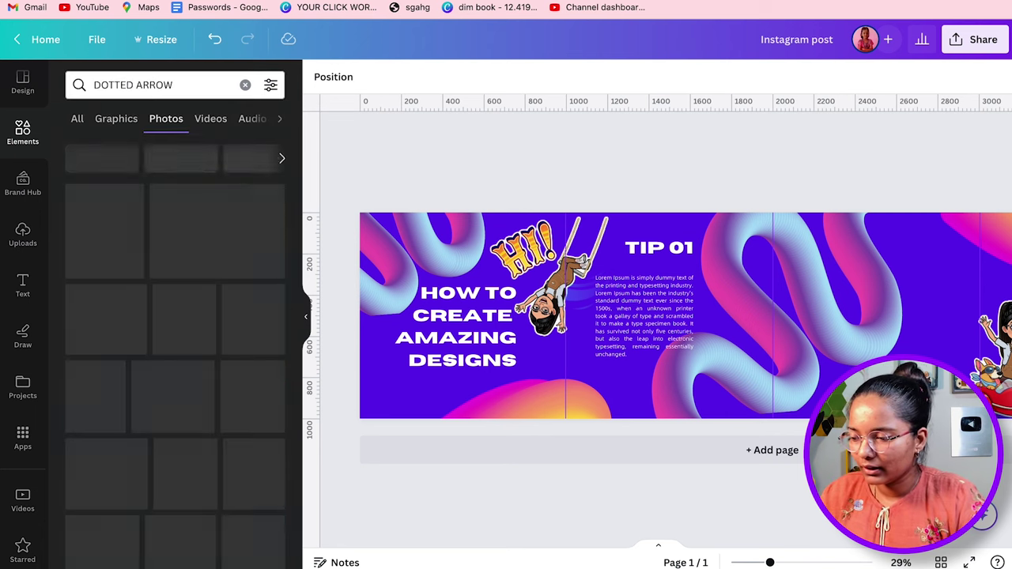
click(118, 120)
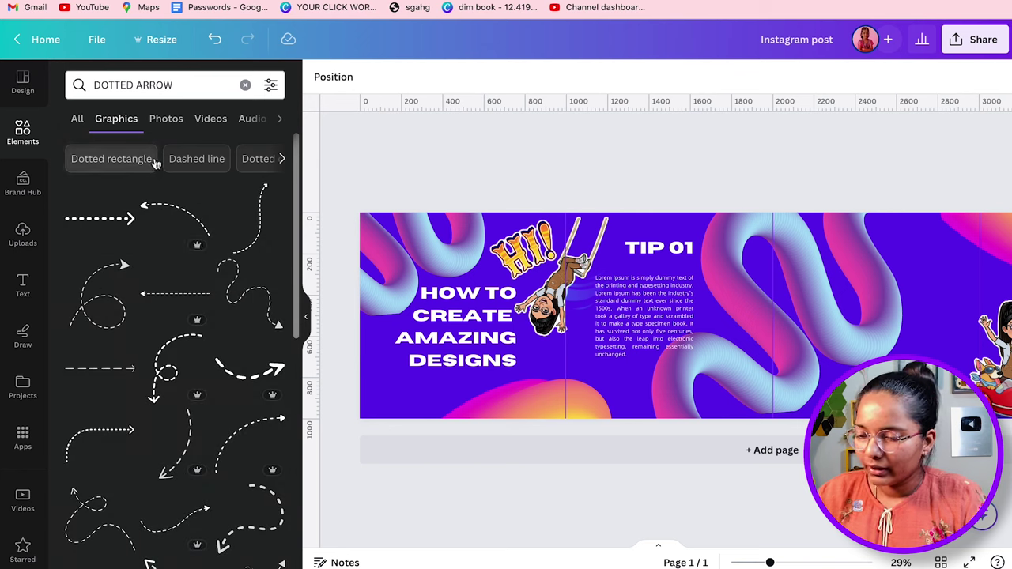
Add the curved dotted arrow graphic, shrink and rotate it, and place it beside the "TIP 01" heading.
click(181, 226)
drag(855, 357, 744, 301)
drag(702, 333, 705, 288)
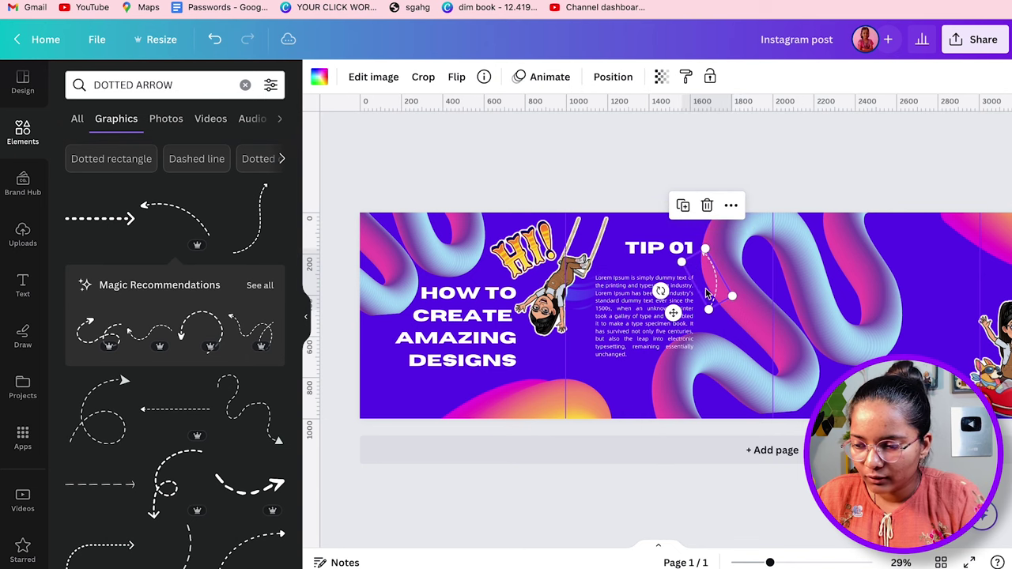
Flip and rotate the dotted arrow so it curves down from the heading toward the paragraph, shrinking it to about 115 × 57 px.
click(457, 77)
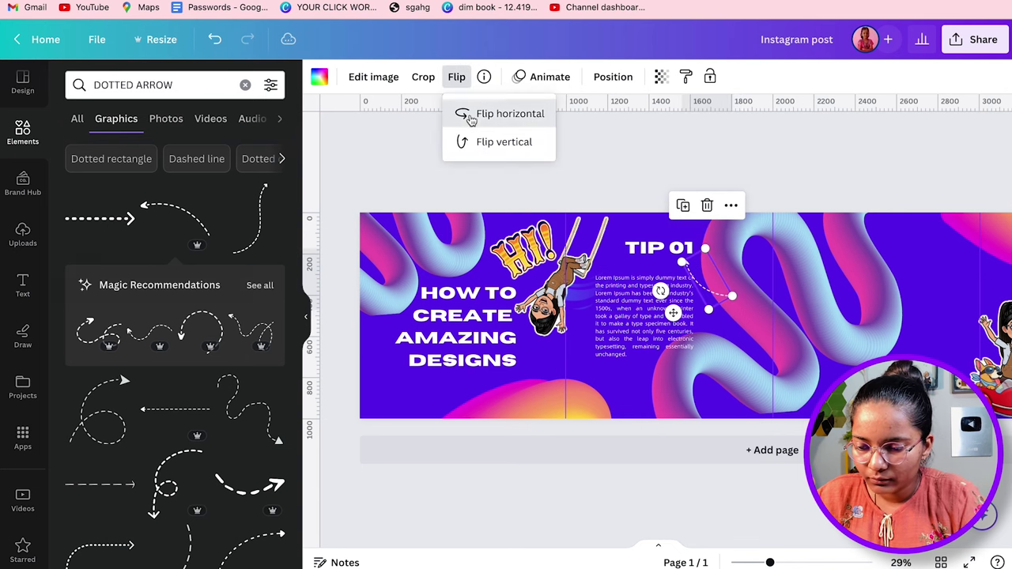
click(511, 150)
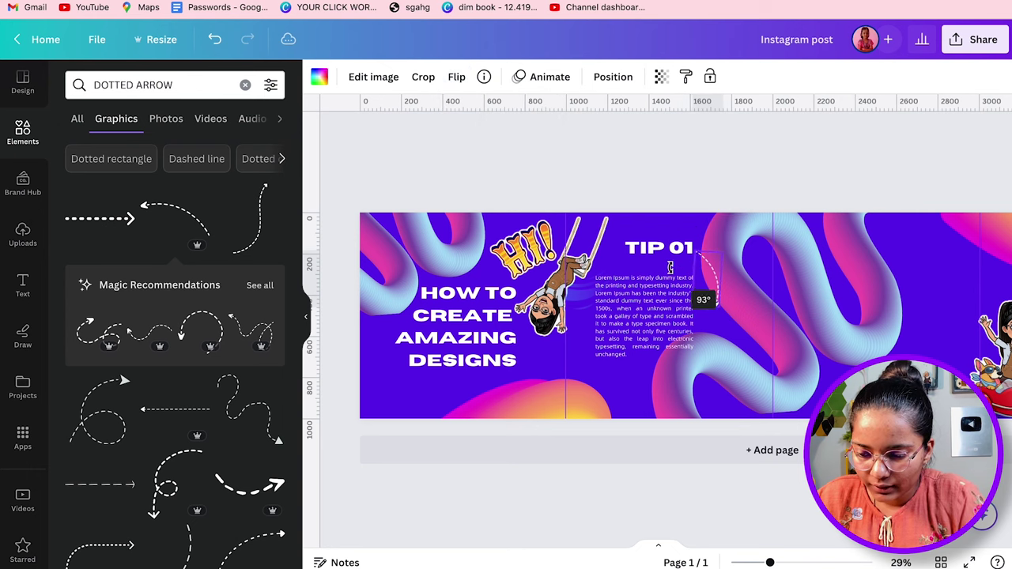
drag(670, 267, 663, 266)
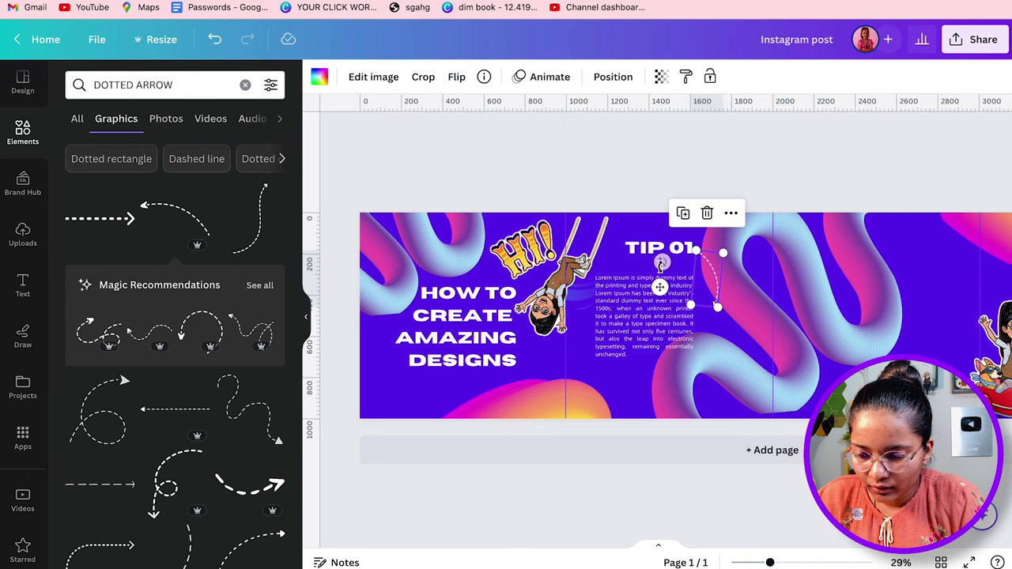
click(662, 263)
drag(657, 277, 716, 281)
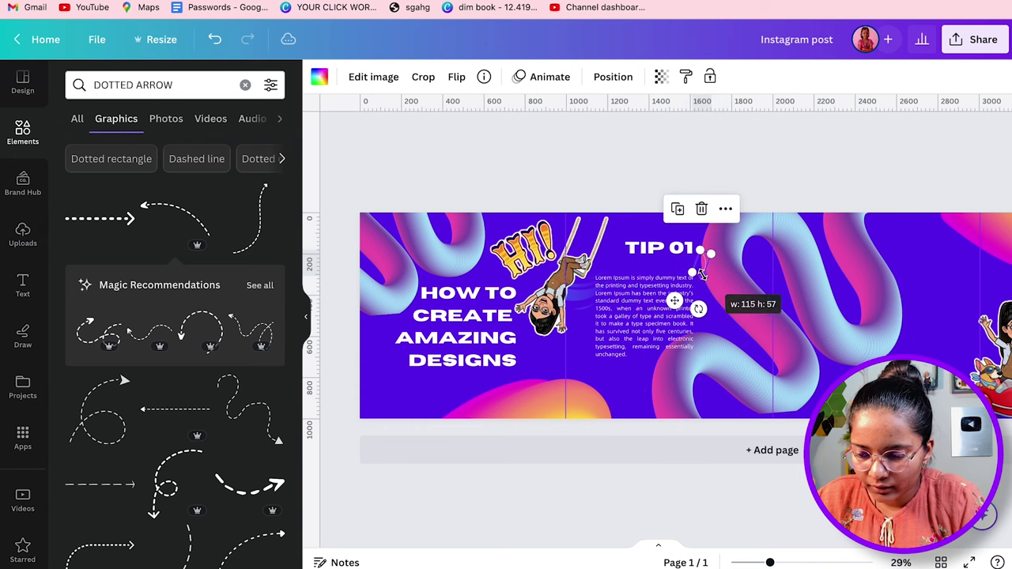
click(606, 226)
scroll(312, 321, right, 5)
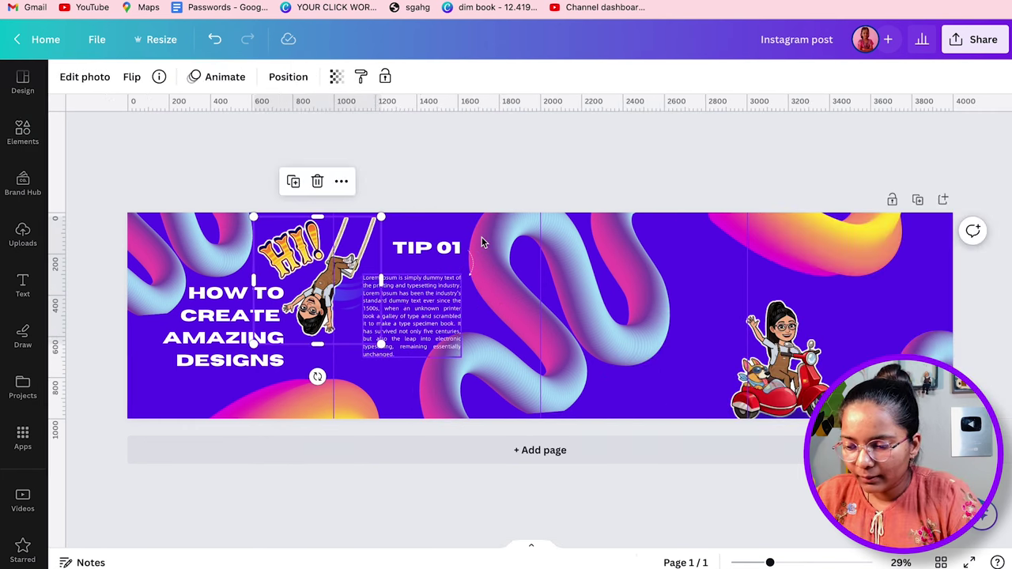
Move the small dotted arrow so it runs from the end of the "TIP 01" heading down to the paragraph's edge.
scroll(555, 204, up, 6)
drag(353, 265, 333, 261)
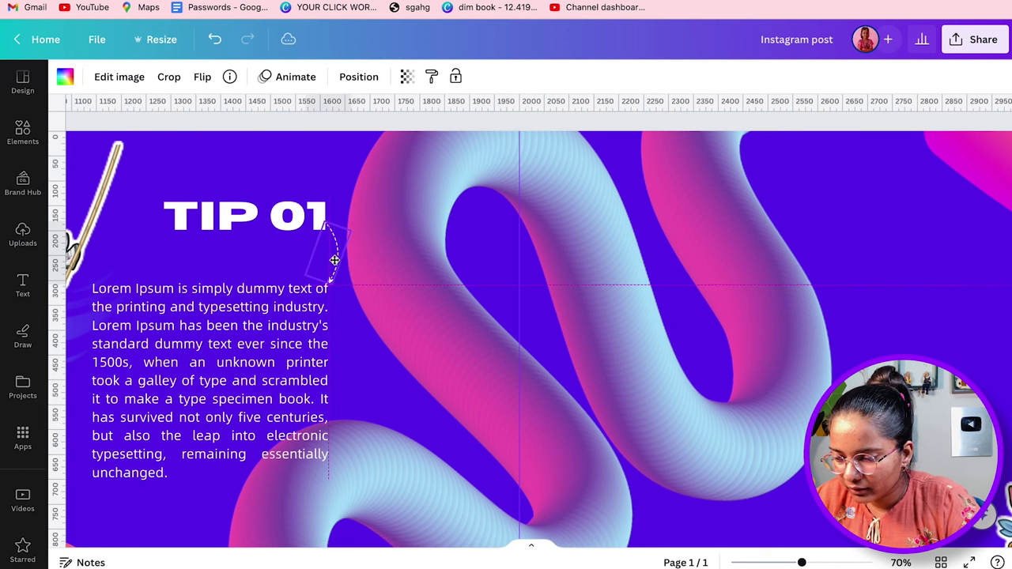
scroll(420, 322, down, 5)
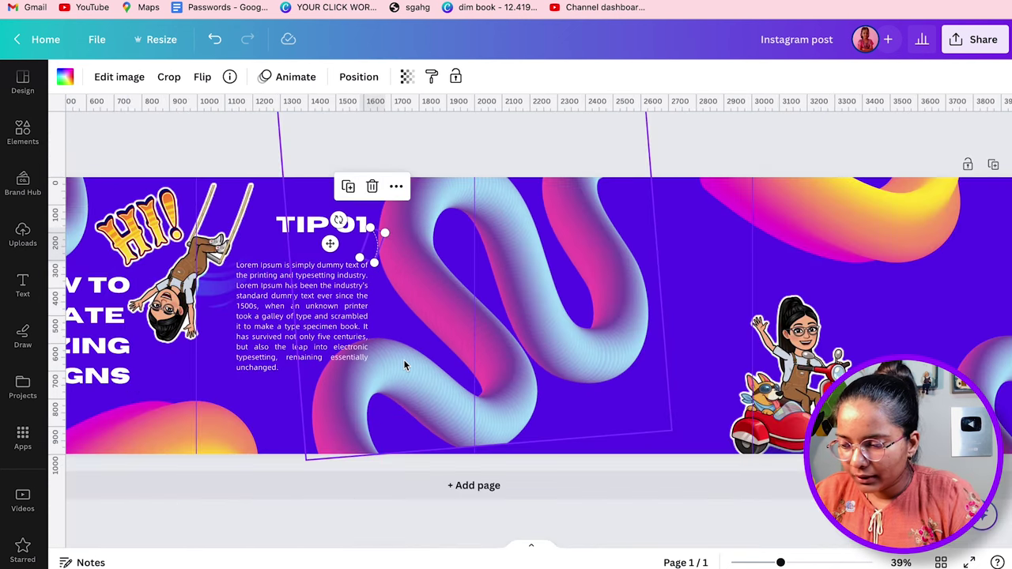
click(402, 158)
Duplicate the "TIP 01" heading into the third section, justify its text, and change it to "TIP 02".
click(301, 239)
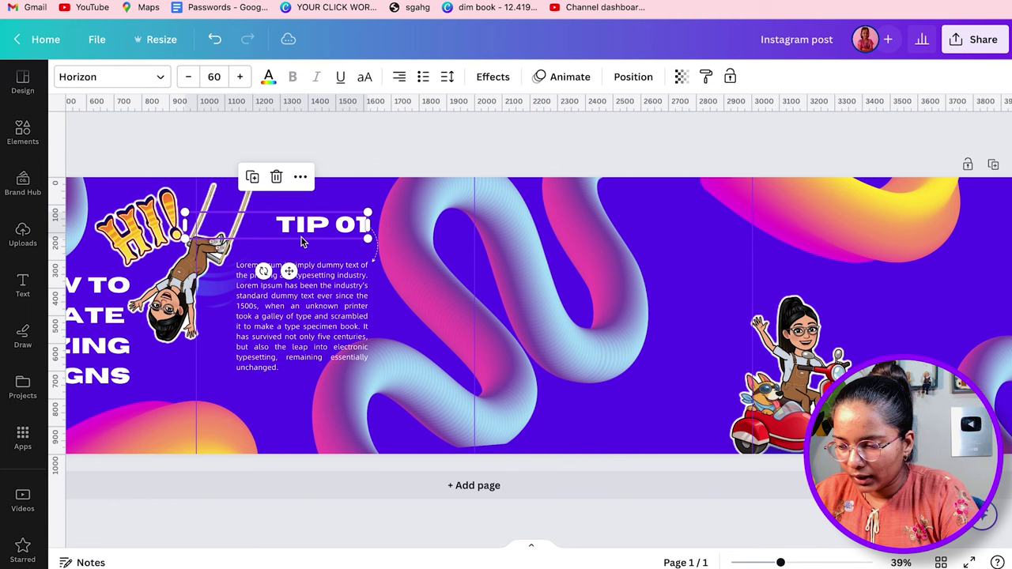
drag(301, 242, 597, 241)
click(399, 77)
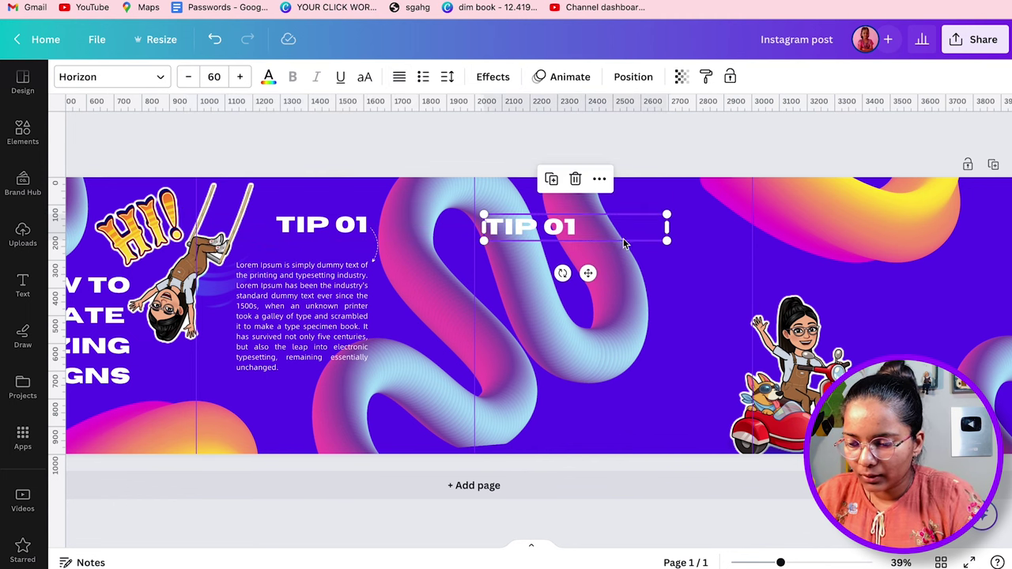
click(657, 231)
key(BackSpace)
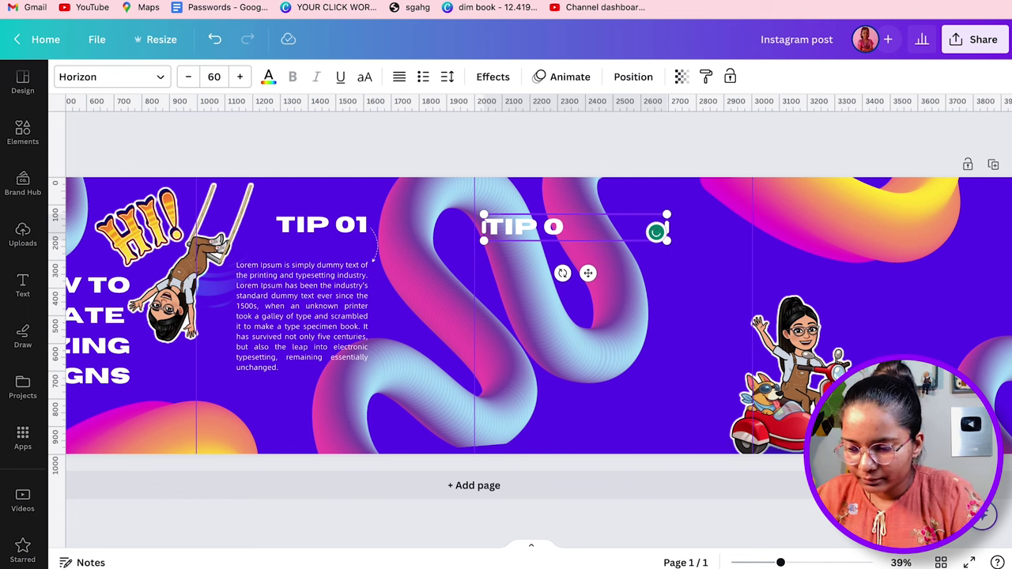
Copy the Lorem Ipsum paragraph beneath the "TIP 02" heading and widen its text box to shorten the block.
click(293, 348)
drag(292, 351, 647, 346)
drag(600, 317, 520, 313)
drag(621, 328, 609, 328)
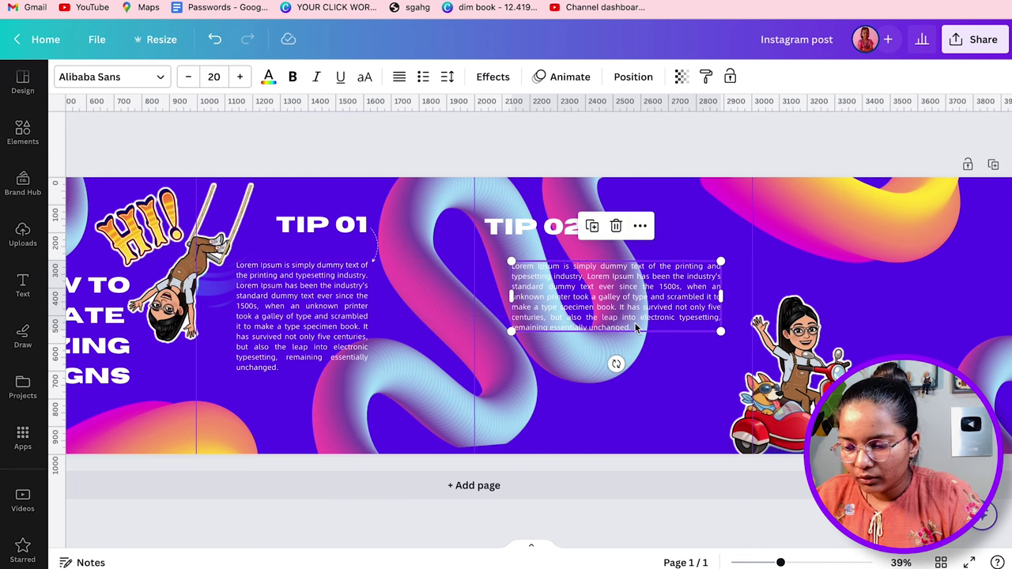
Copy the dotted arrow to the third section, enlarge and rotate it, and place it below the paragraph pointing up.
click(373, 250)
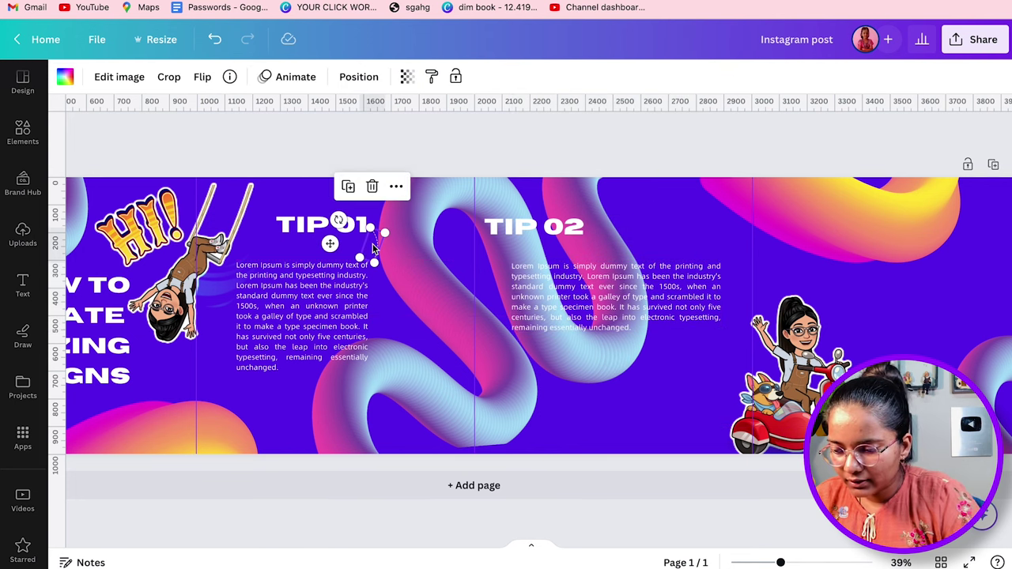
drag(373, 250, 716, 288)
drag(688, 356, 709, 477)
drag(687, 396, 672, 380)
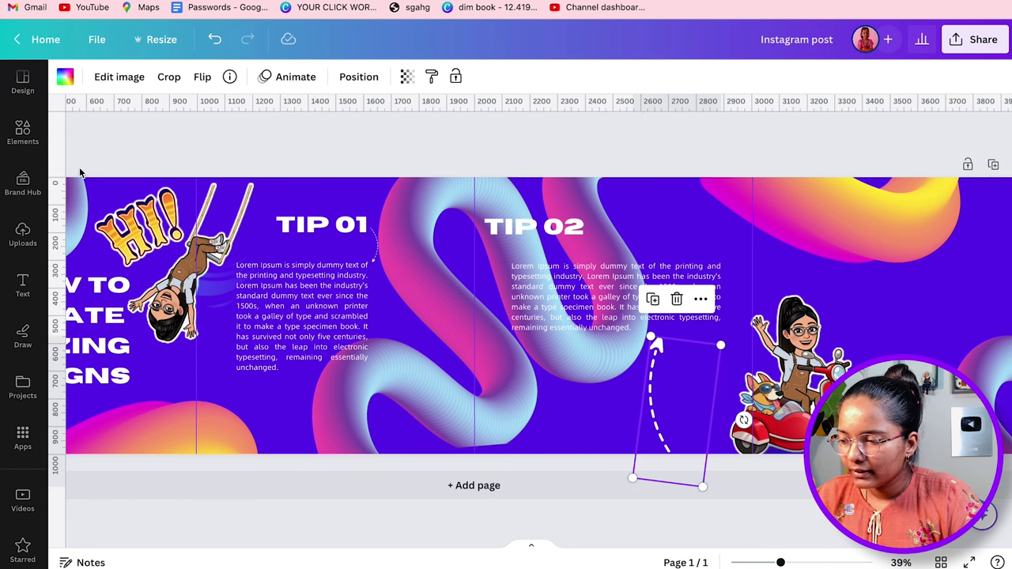
Search the graphics elements for "BOX" and add the orange hanging sign graphic.
click(22, 133)
click(190, 86)
triple_click(190, 86)
text(BOX)
key(Return)
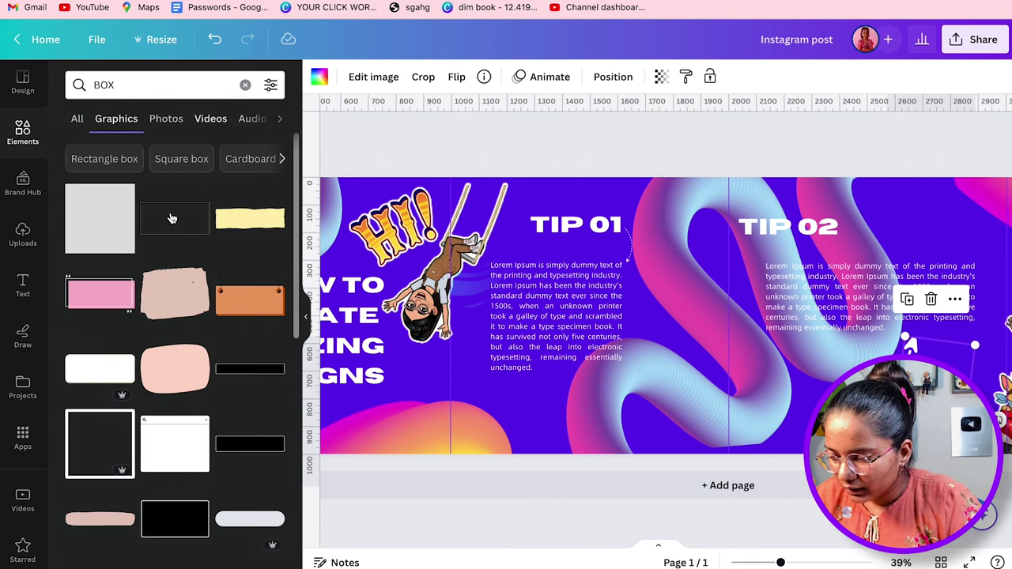
scroll(147, 338, down, 2)
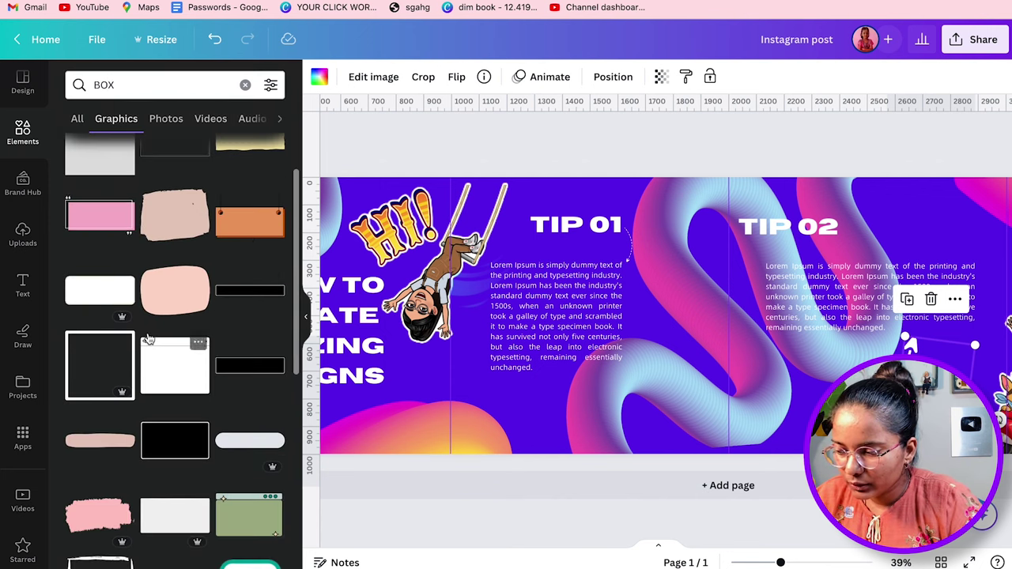
click(246, 240)
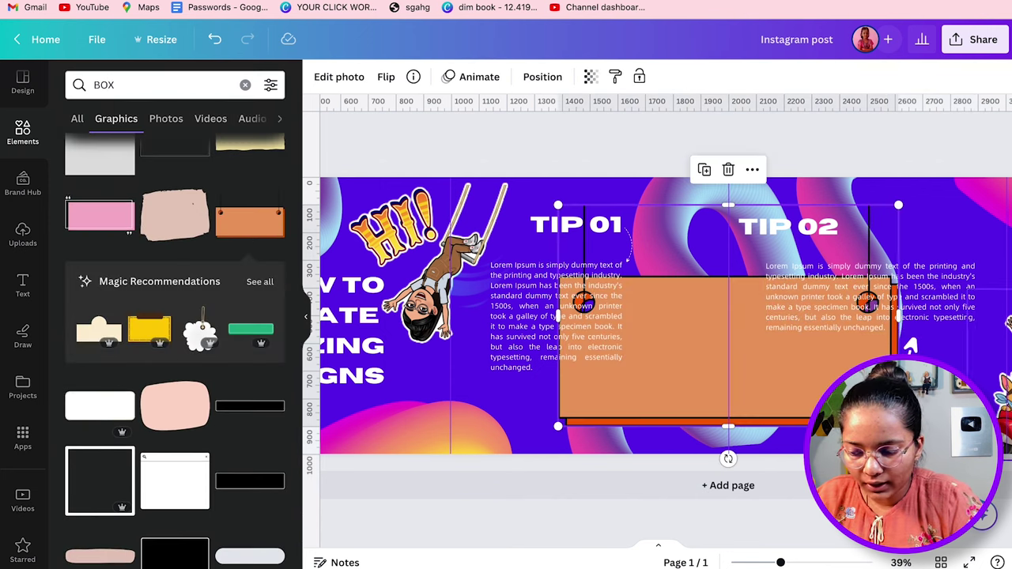
Move the orange sign under "TIP 02" and scale it to sit behind the full width of the paragraph.
click(309, 318)
drag(430, 343, 587, 390)
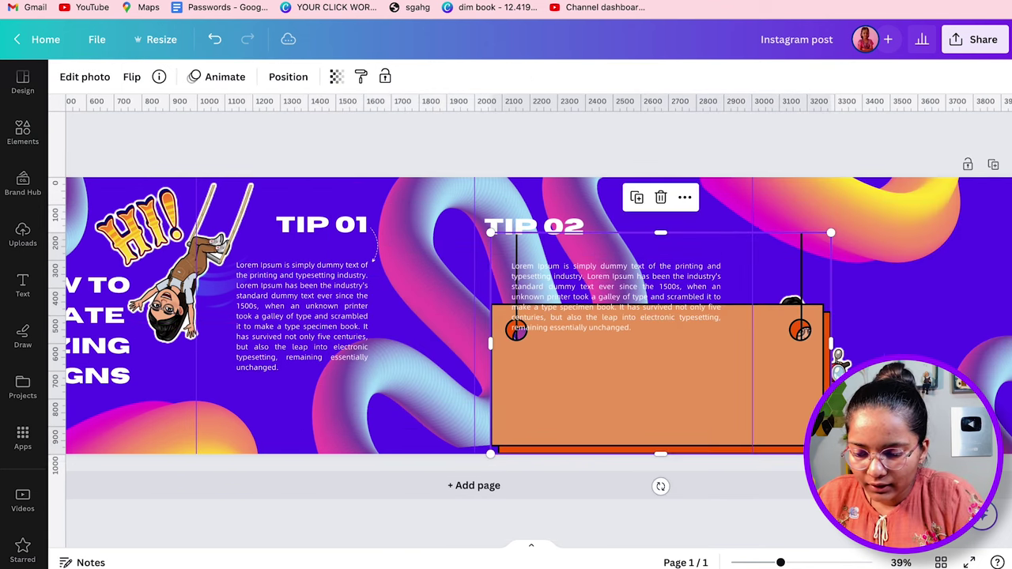
drag(831, 454, 685, 358)
drag(576, 350, 583, 330)
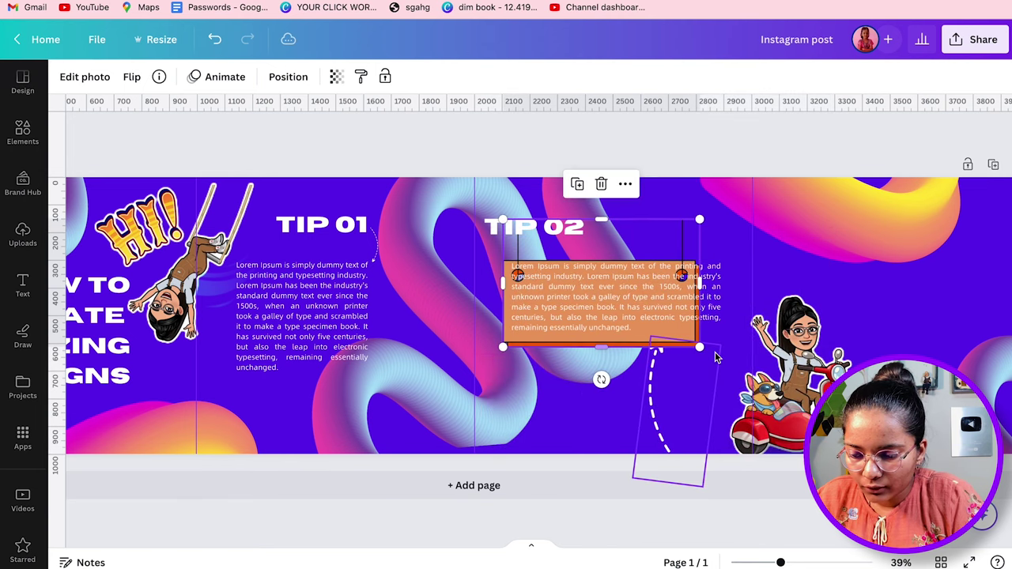
drag(695, 348, 737, 366)
drag(647, 362, 636, 356)
click(617, 184)
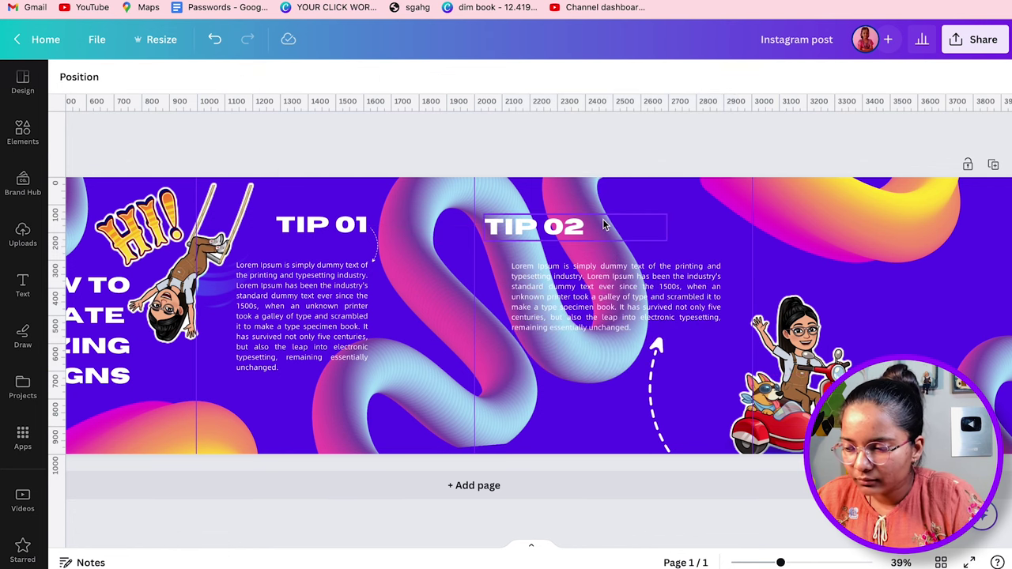
click(214, 39)
Move the paragraph down inside the orange sign and slightly enlarge the sign to leave an even margin around the text.
drag(638, 312, 620, 327)
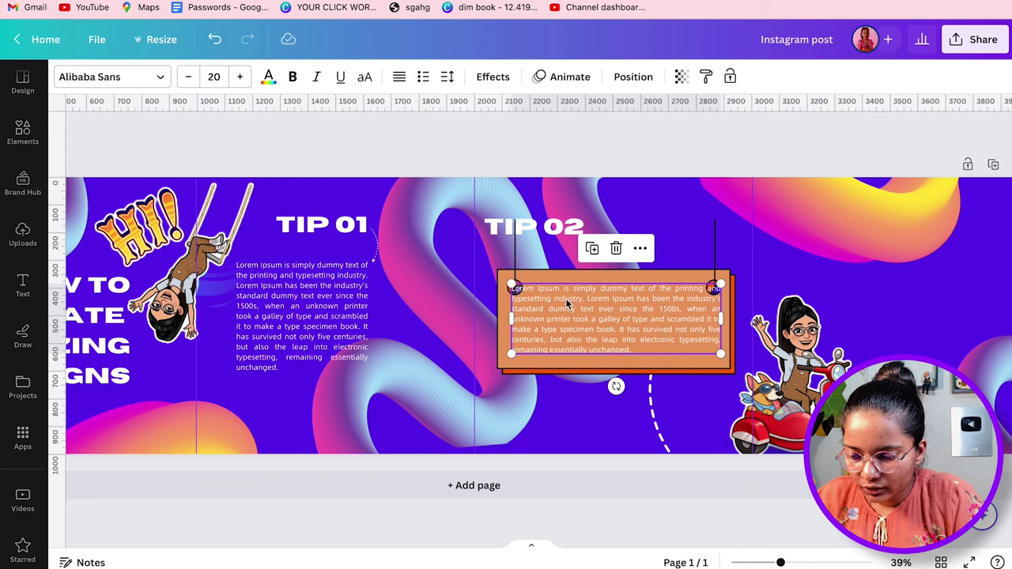
drag(568, 300, 566, 305)
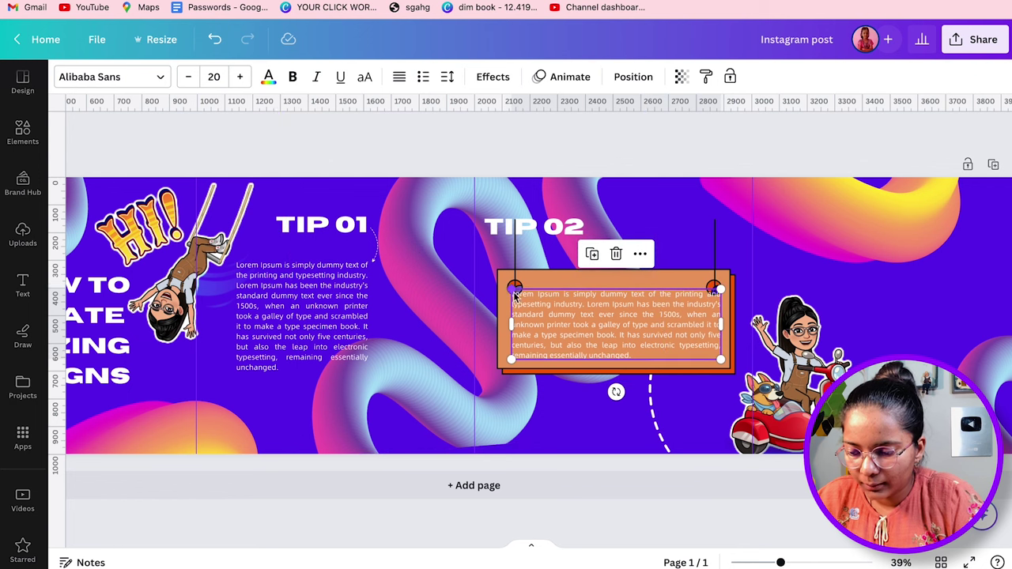
click(500, 303)
drag(495, 384, 491, 383)
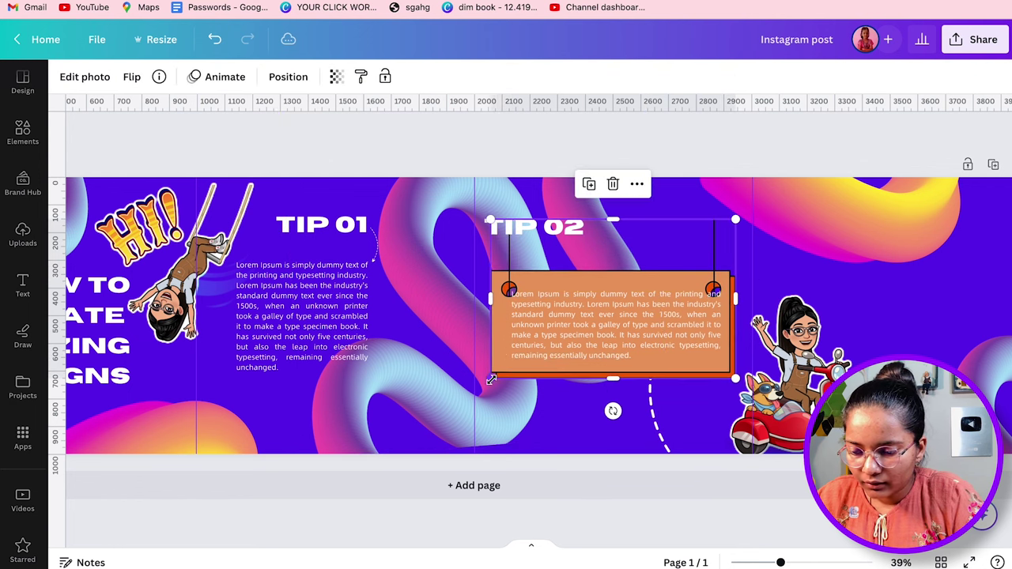
drag(494, 338, 498, 340)
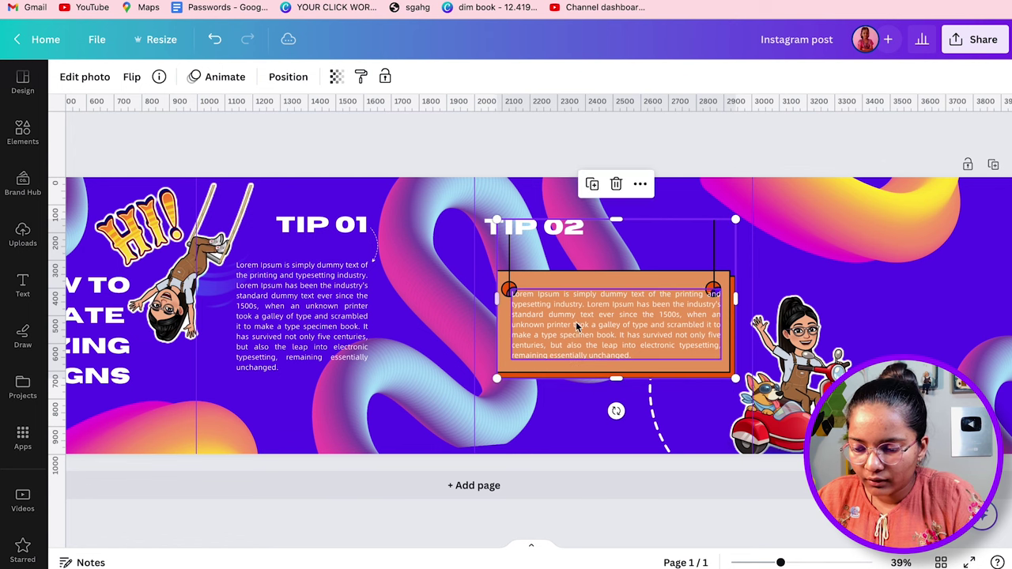
click(575, 326)
drag(575, 326, 575, 333)
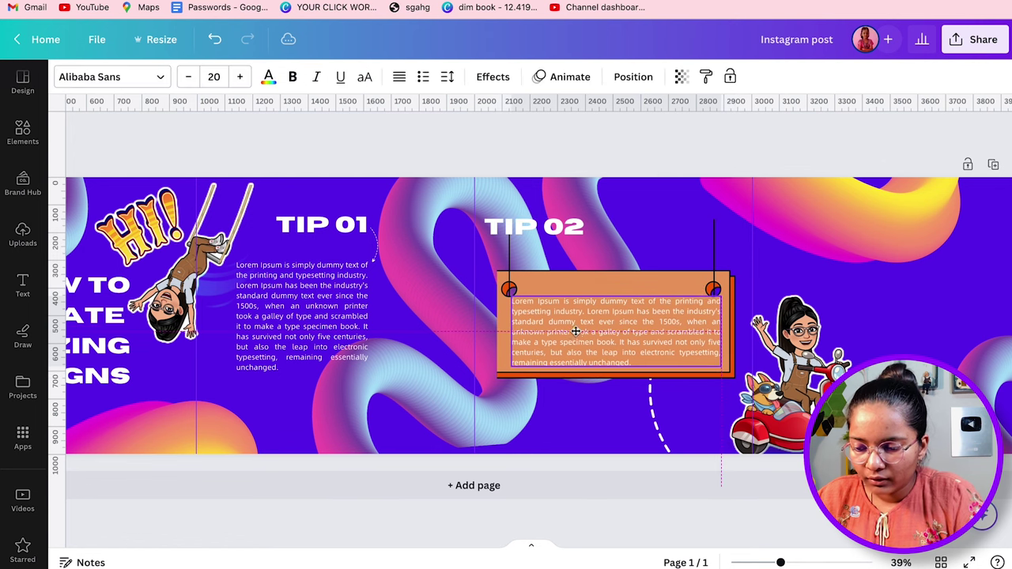
Move the "TIP 02" heading onto the orange sign directly above the paragraph.
click(522, 235)
drag(519, 235, 519, 232)
drag(622, 321, 623, 322)
drag(540, 225, 573, 283)
click(552, 174)
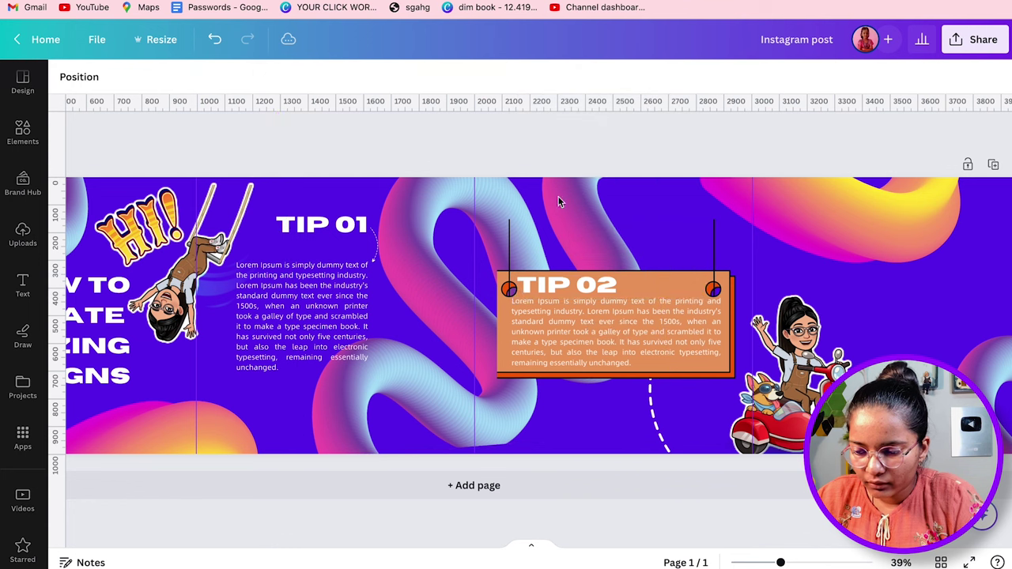
Crop the hanging strings off the top of the orange sign.
click(645, 246)
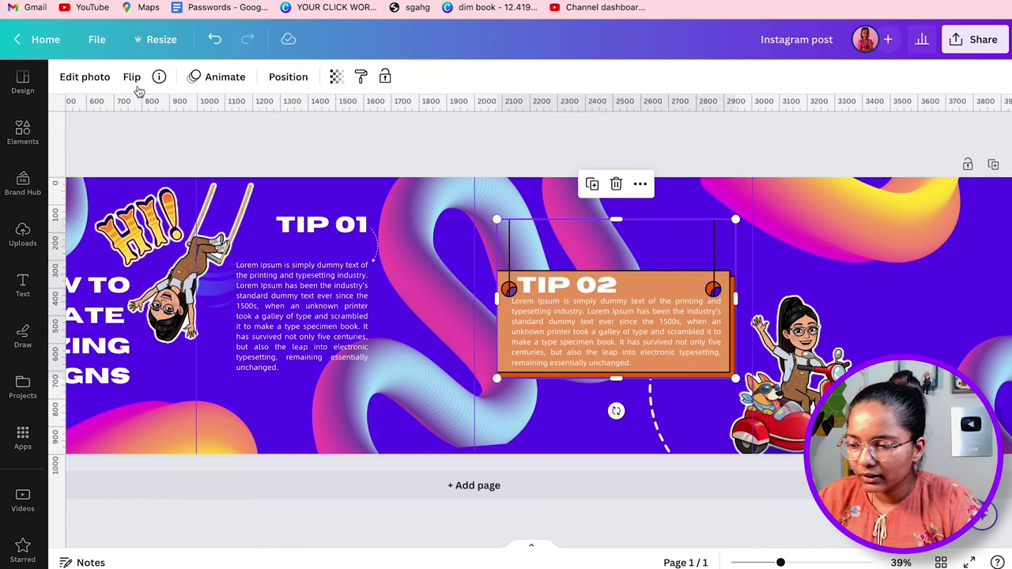
drag(583, 219, 581, 272)
click(533, 173)
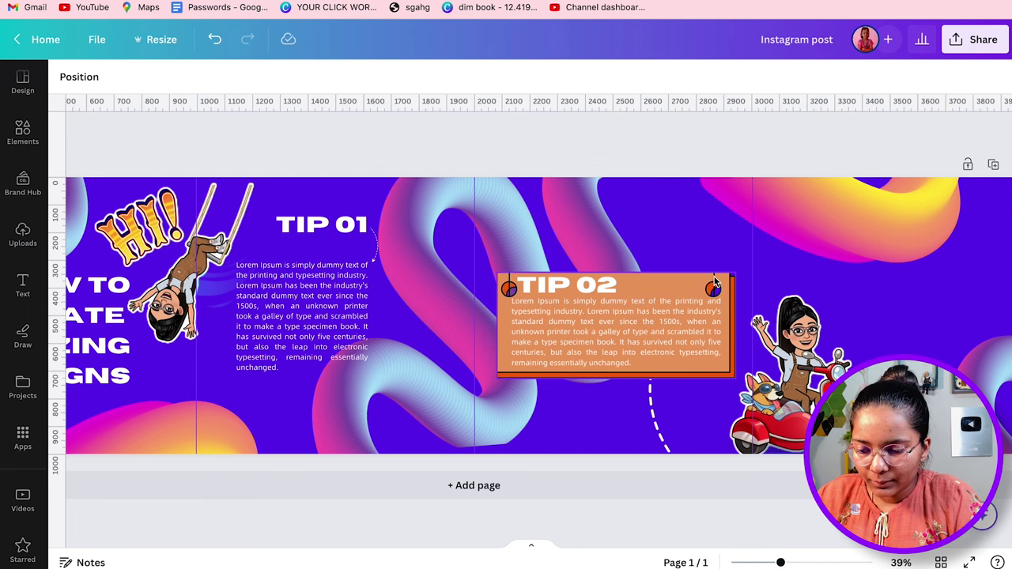
Bring the large dotted arrow in front of the orange sign.
click(673, 417)
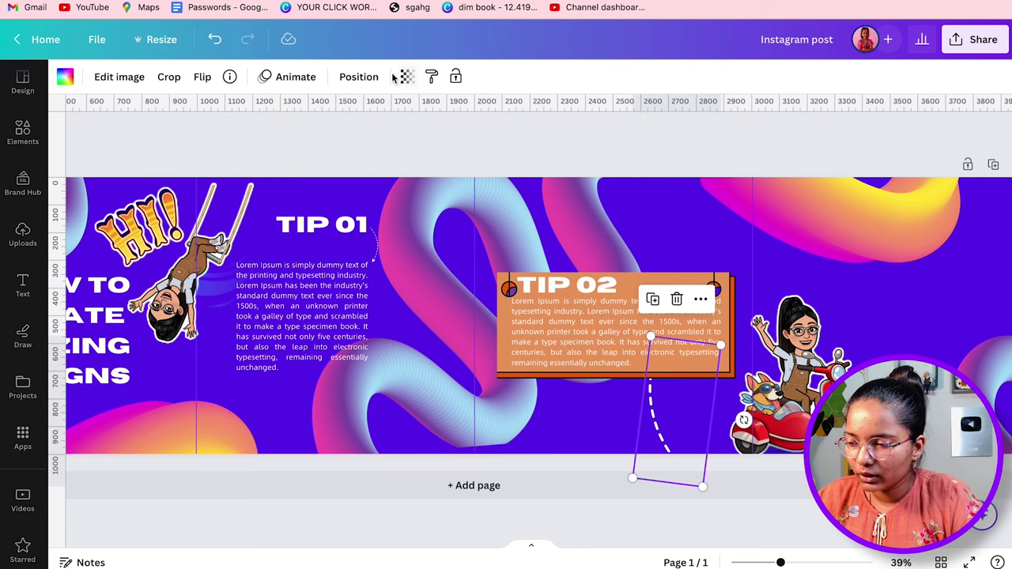
click(359, 77)
click(508, 146)
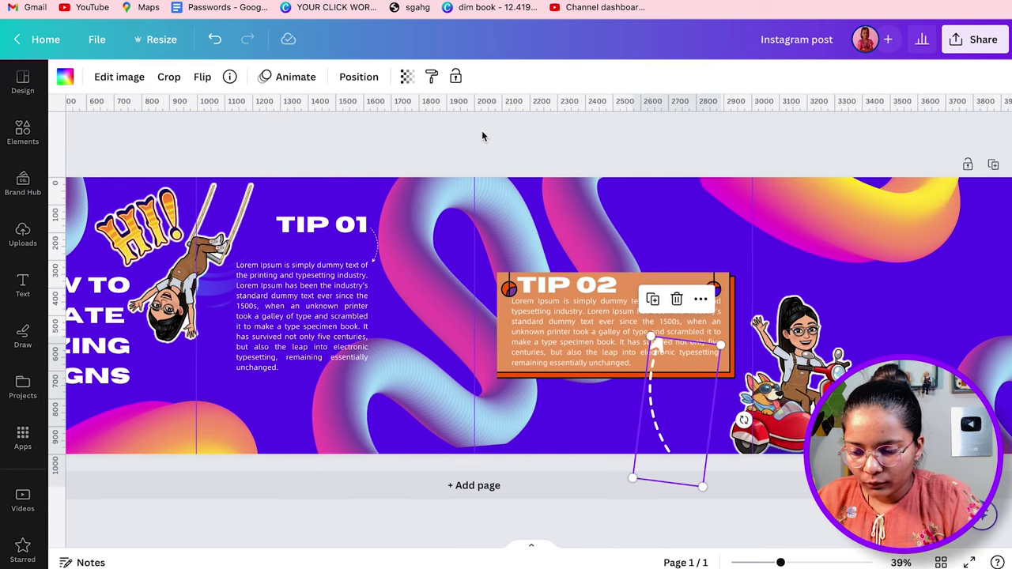
Shrink and tilt the large dotted arrow, and place it below the "TIP 02" sign pointing up at it.
drag(680, 419, 682, 284)
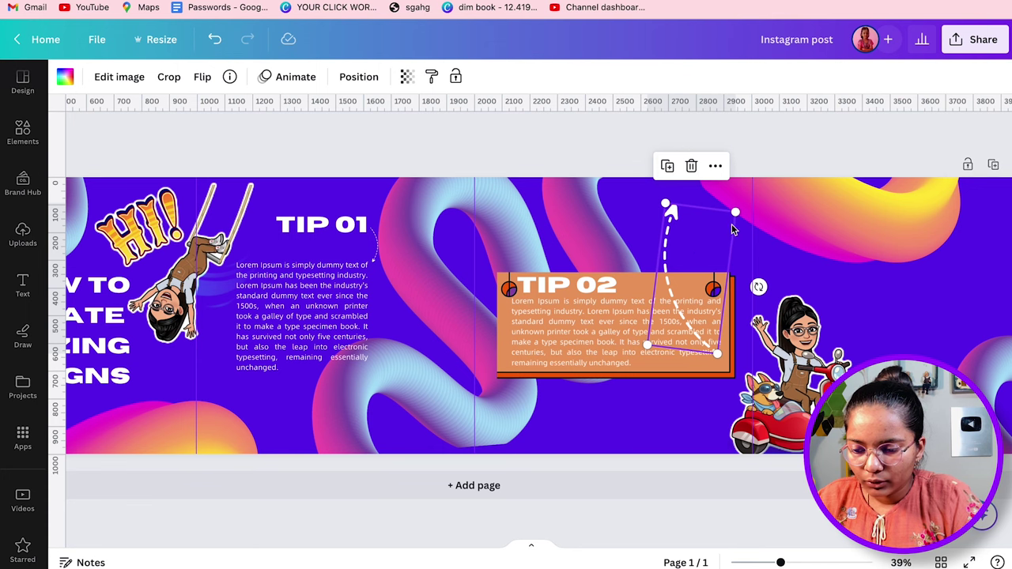
drag(735, 215, 733, 267)
drag(671, 270, 669, 399)
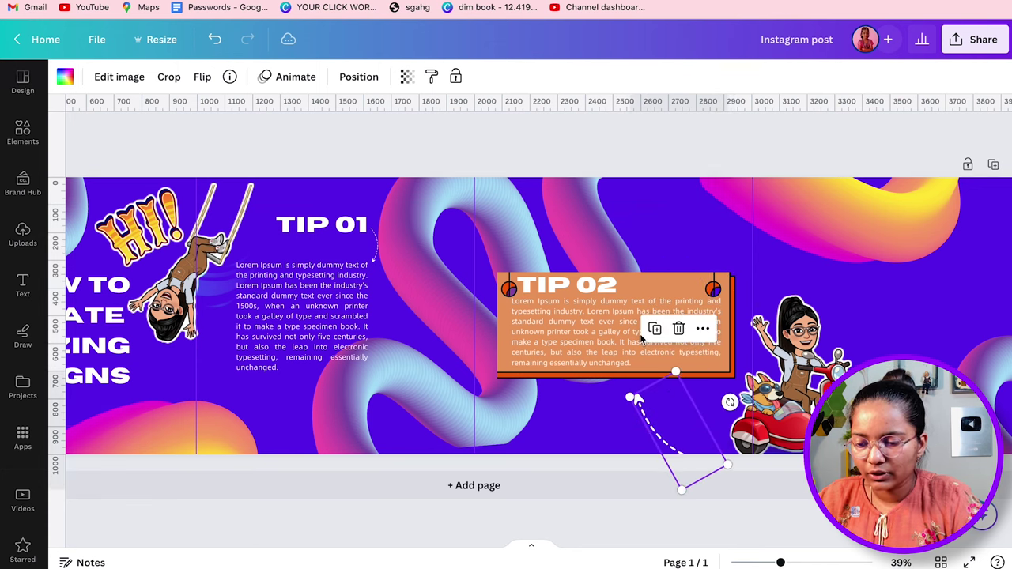
click(607, 163)
Apply the Bali filter to the orange sign graphic.
click(682, 277)
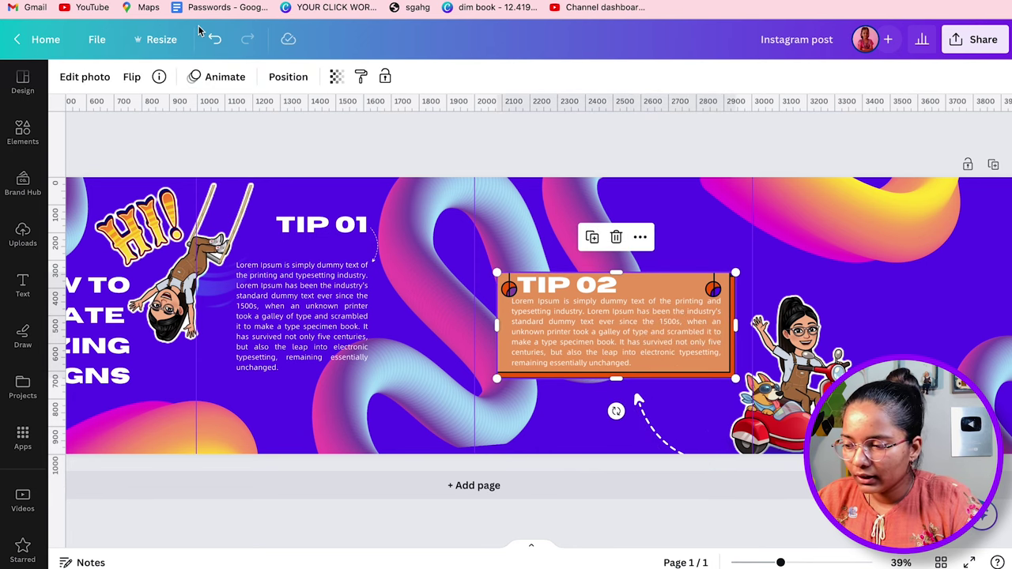
click(85, 77)
scroll(159, 348, down, 2)
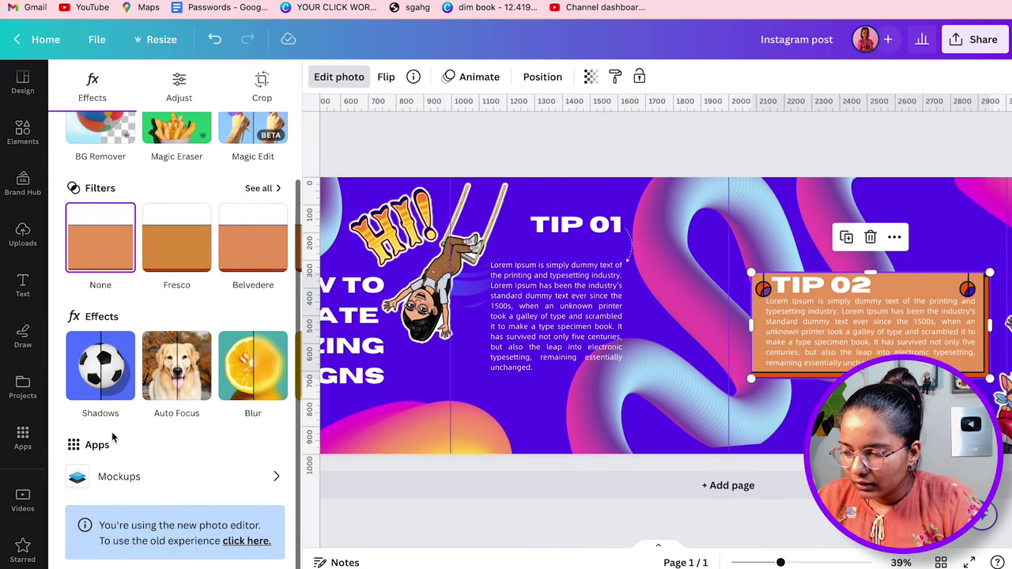
scroll(198, 253, right, 3)
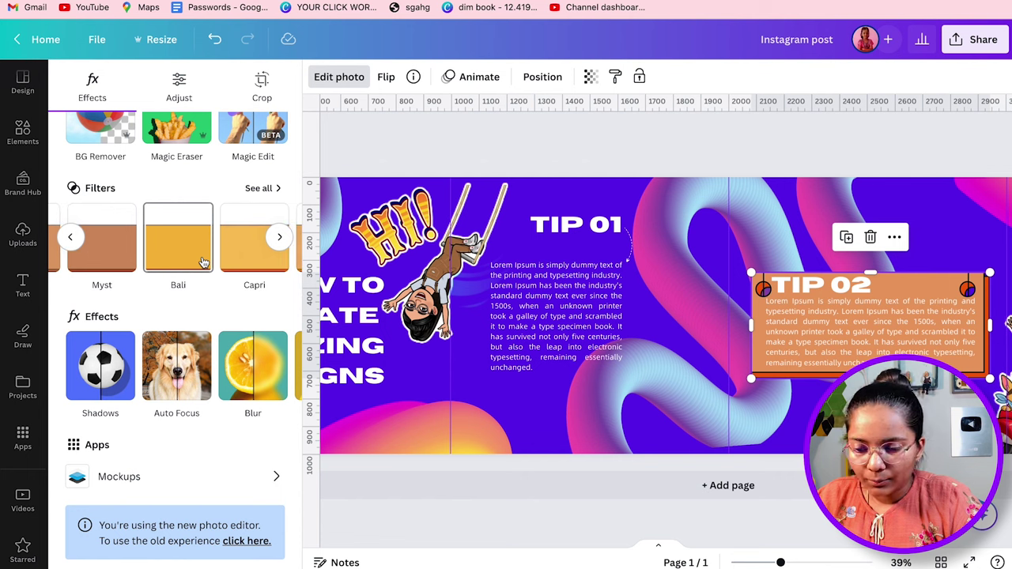
click(201, 257)
click(483, 139)
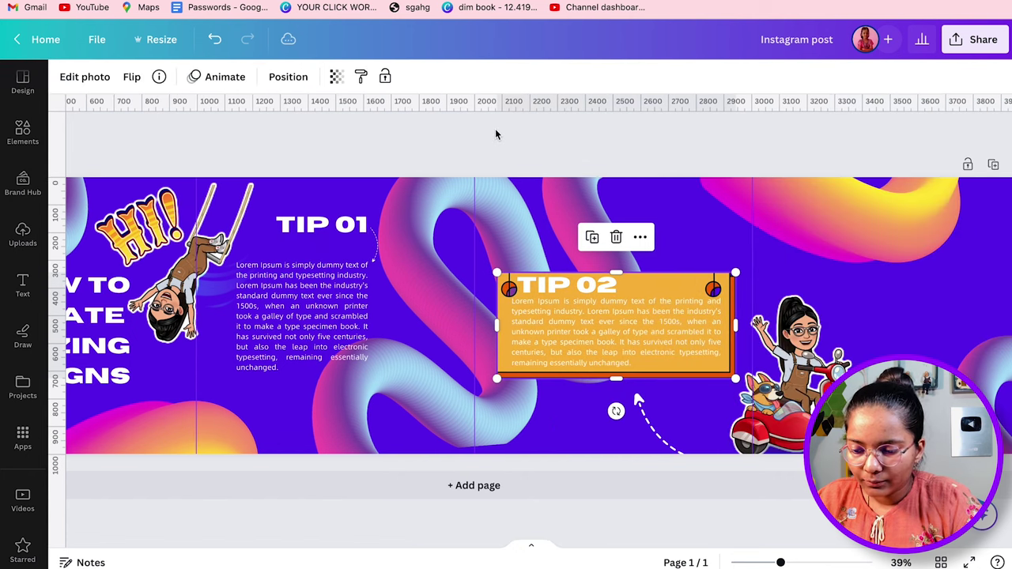
Search the graphics elements for "bye" and add the "BYE BYE" lettering graphic.
click(338, 228)
scroll(338, 228, down, 3)
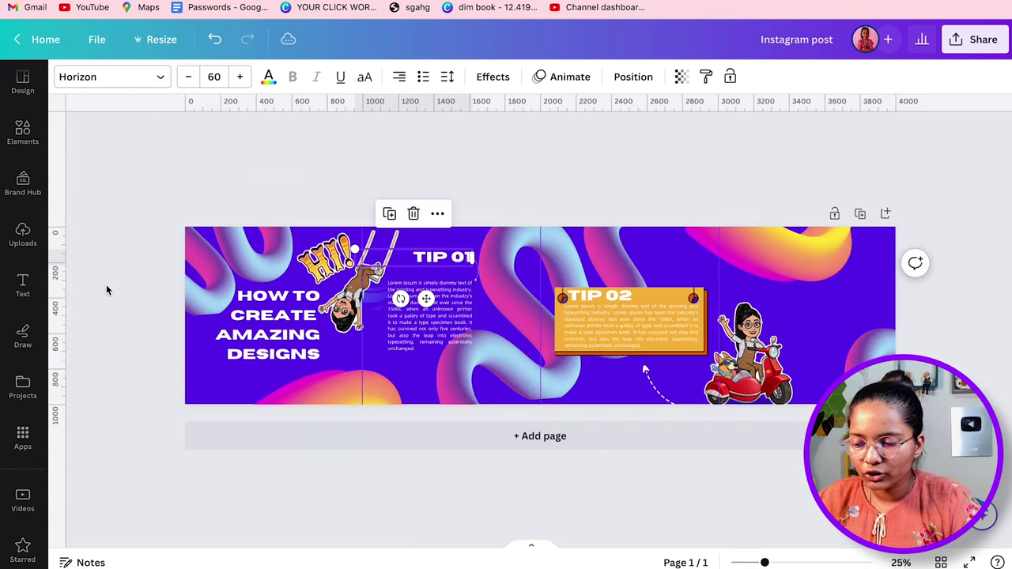
click(107, 290)
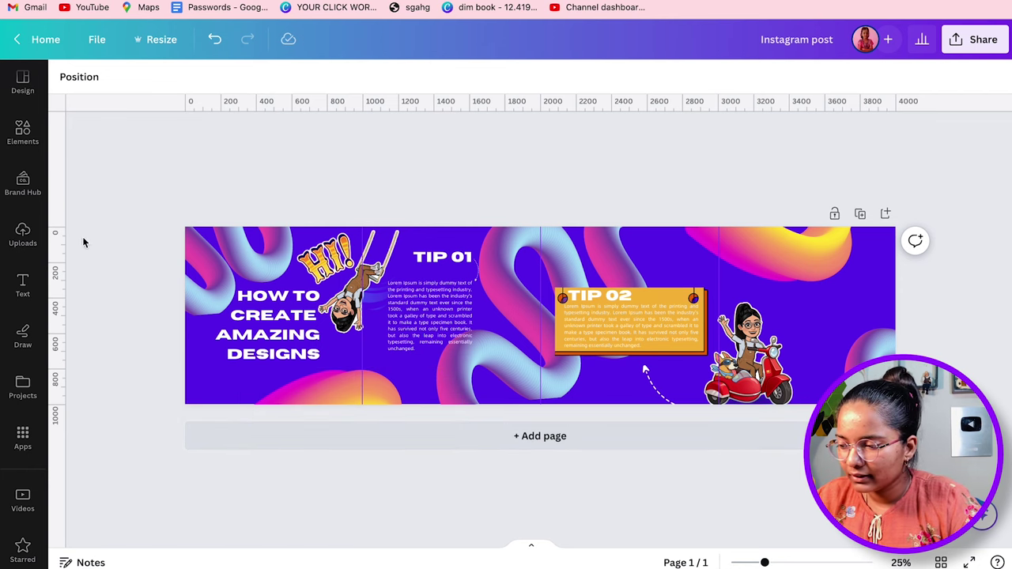
click(22, 133)
click(124, 92)
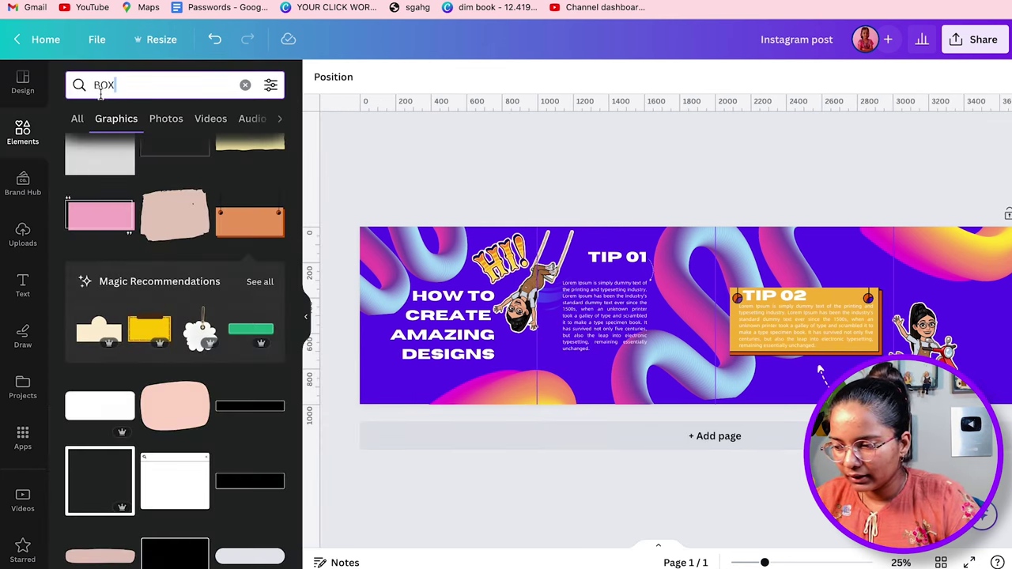
text(bu)
key(BackSpace)
text(ye)
key(Return)
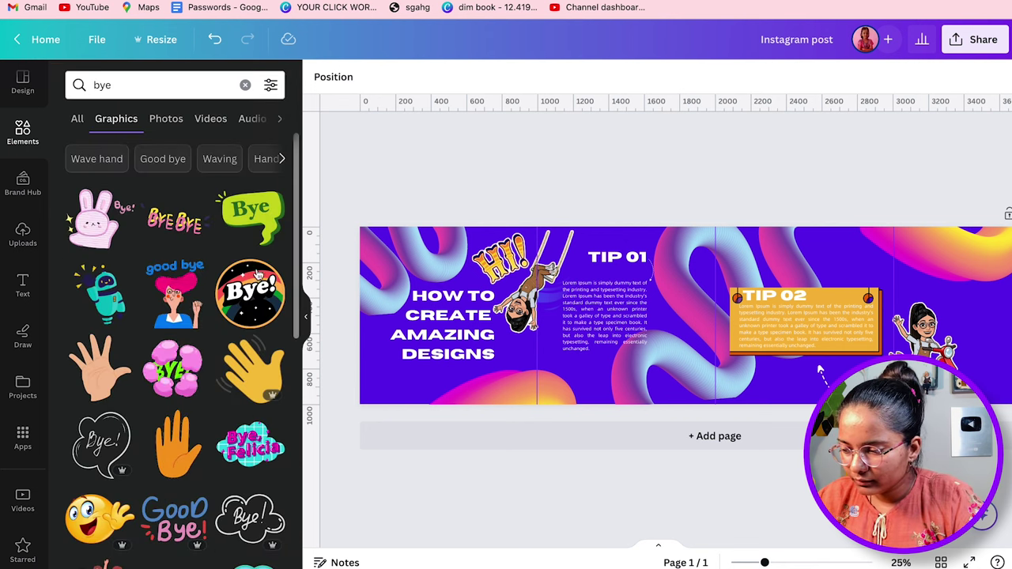
click(160, 232)
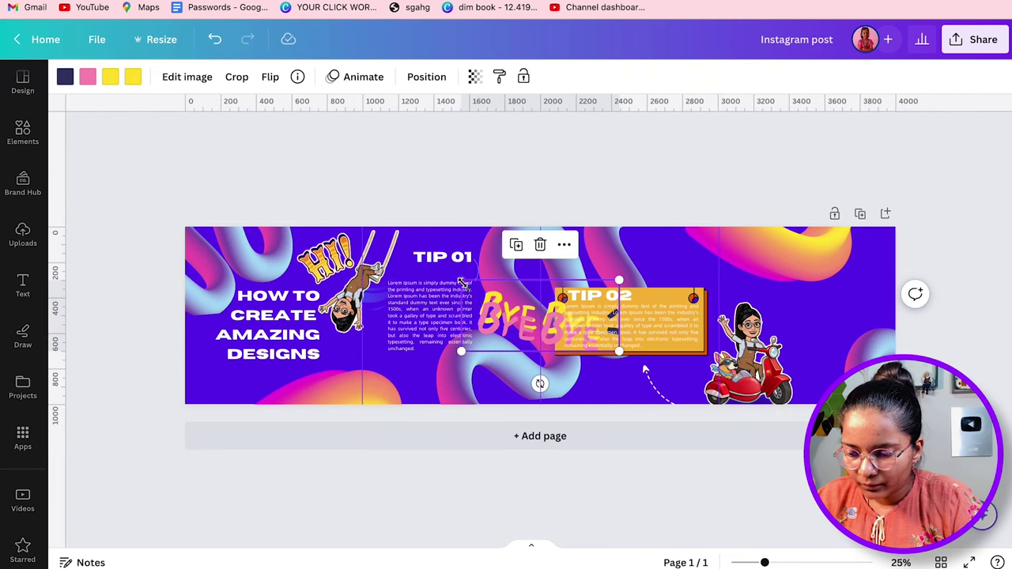
Shrink the "BYE BYE" lettering, place it beside the scooter Bitmoji, and change its pink colour to white.
drag(463, 282, 515, 304)
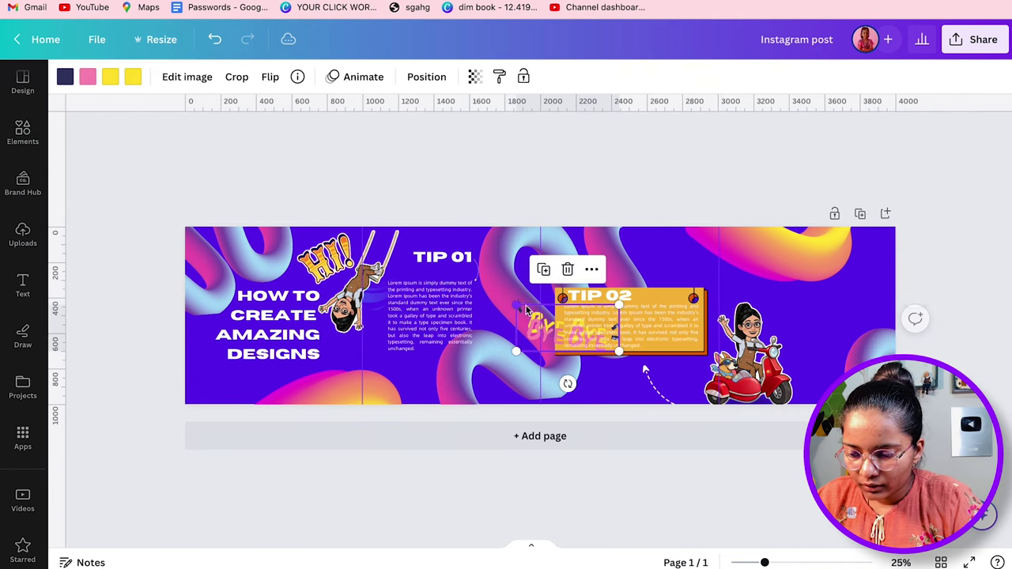
drag(532, 346, 779, 332)
click(87, 77)
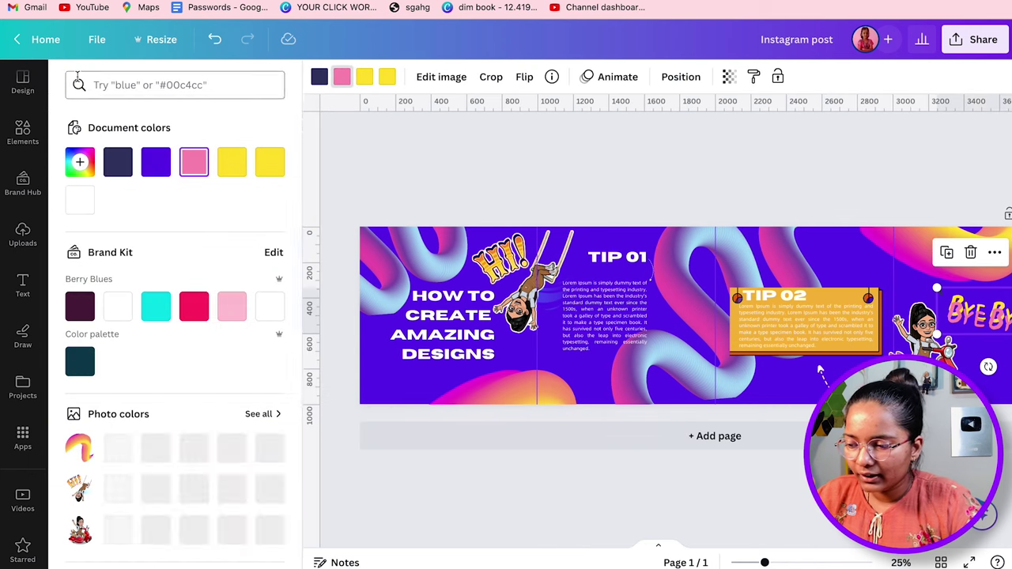
click(80, 200)
click(362, 207)
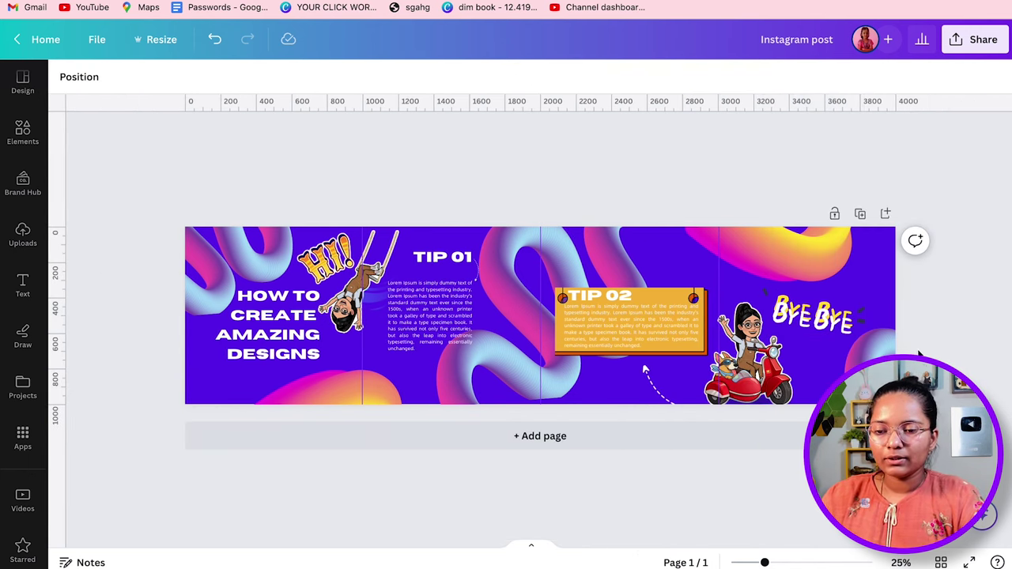
Download the finished carousel design as a PNG image.
click(984, 39)
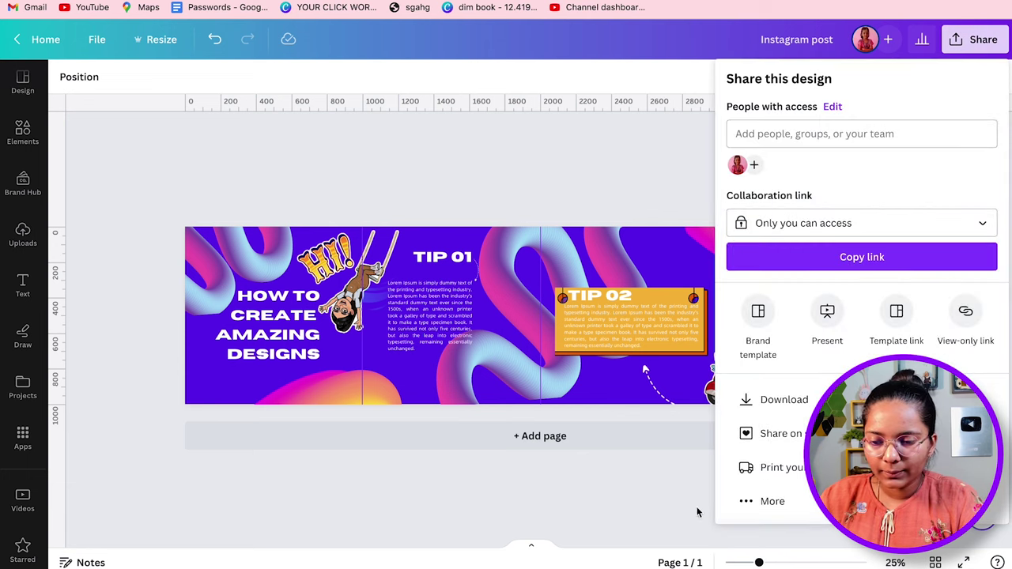
click(755, 399)
click(835, 304)
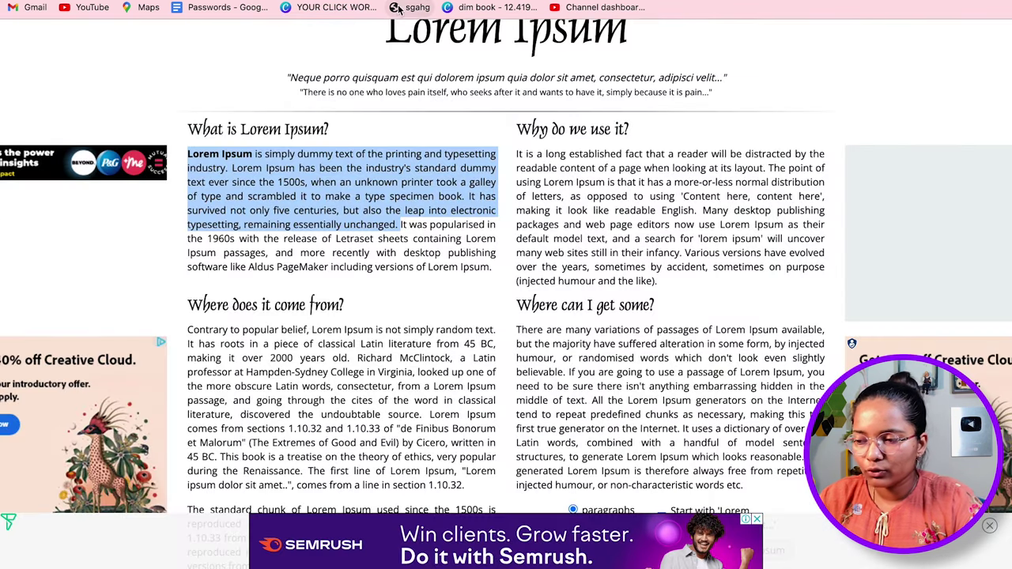
Search the web for "social boutique" and open My Social Boutique's Grid Maker page.
key(super+l)
text(soci)
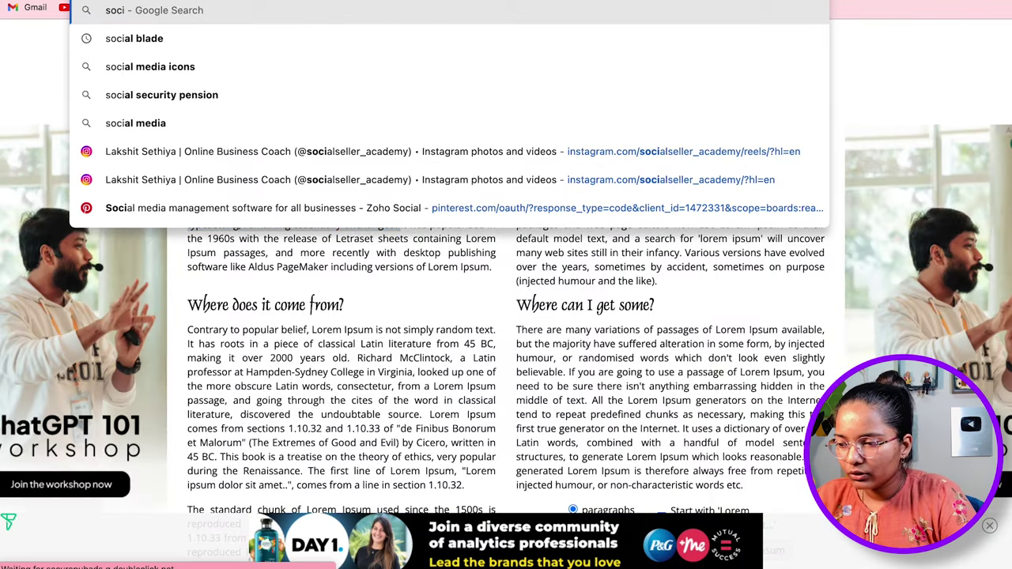
text(al b)
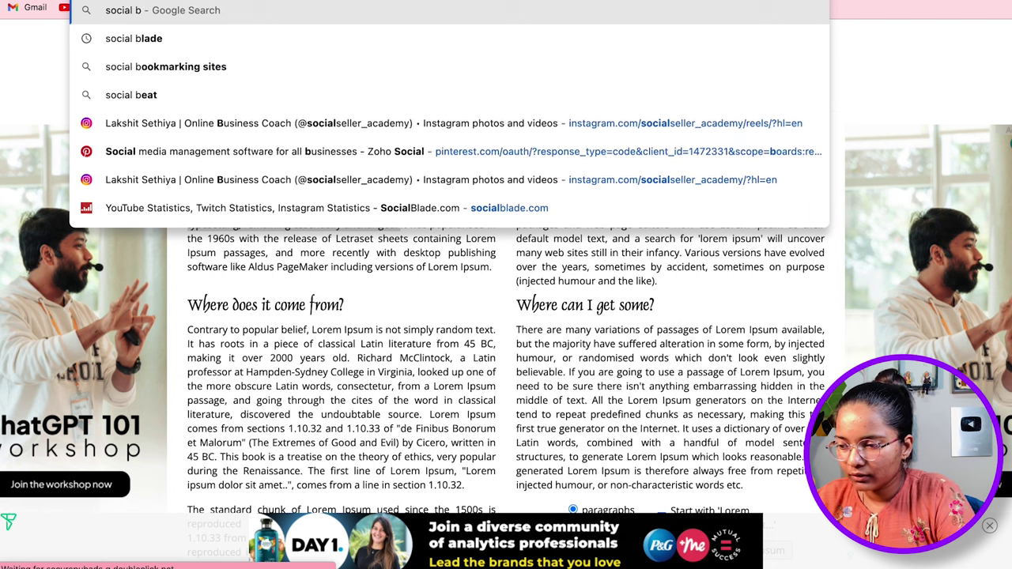
text(outu)
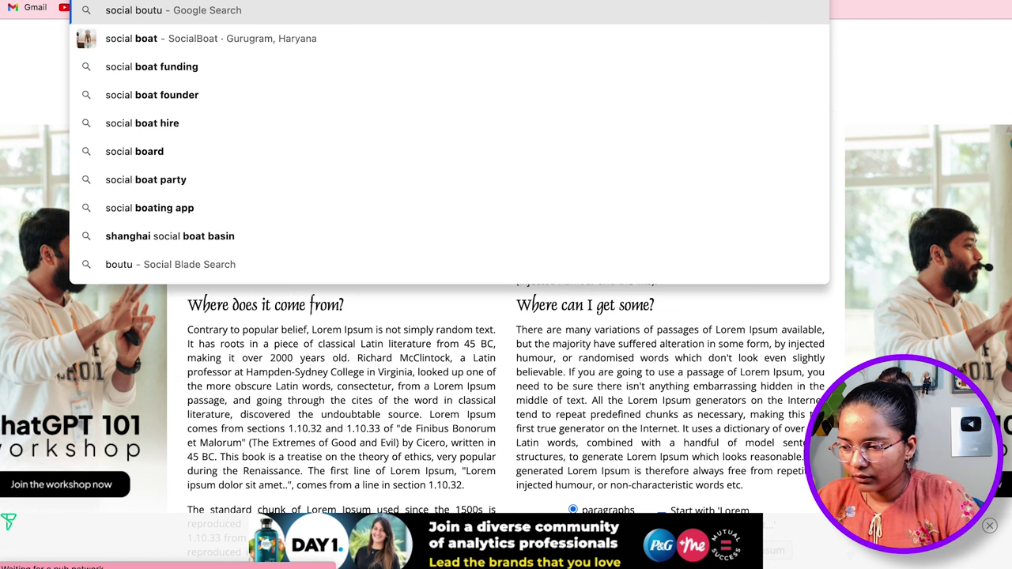
key(BackSpace)
key(Down)
key(Return)
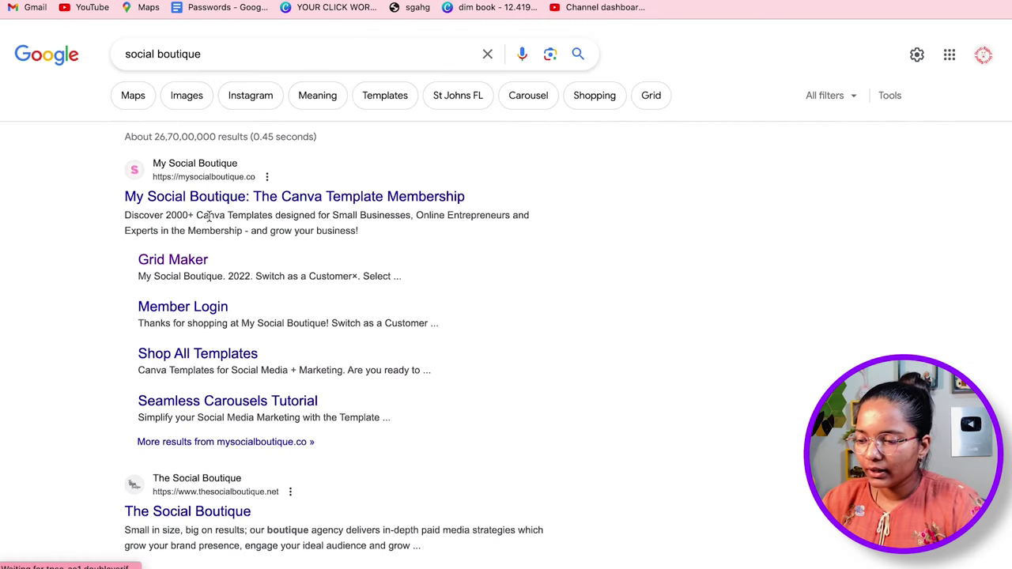
click(190, 268)
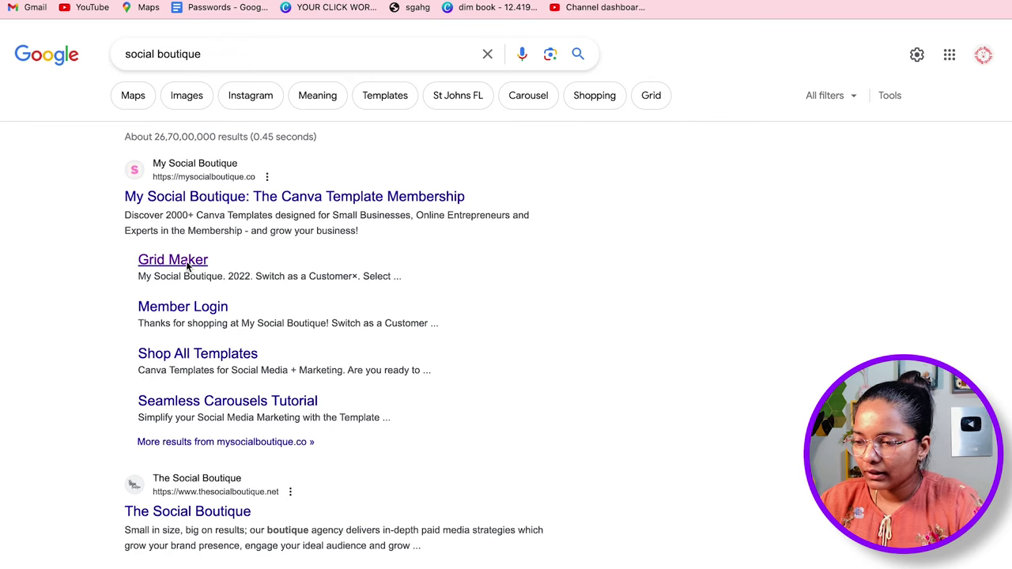
key(ctrl+Left)
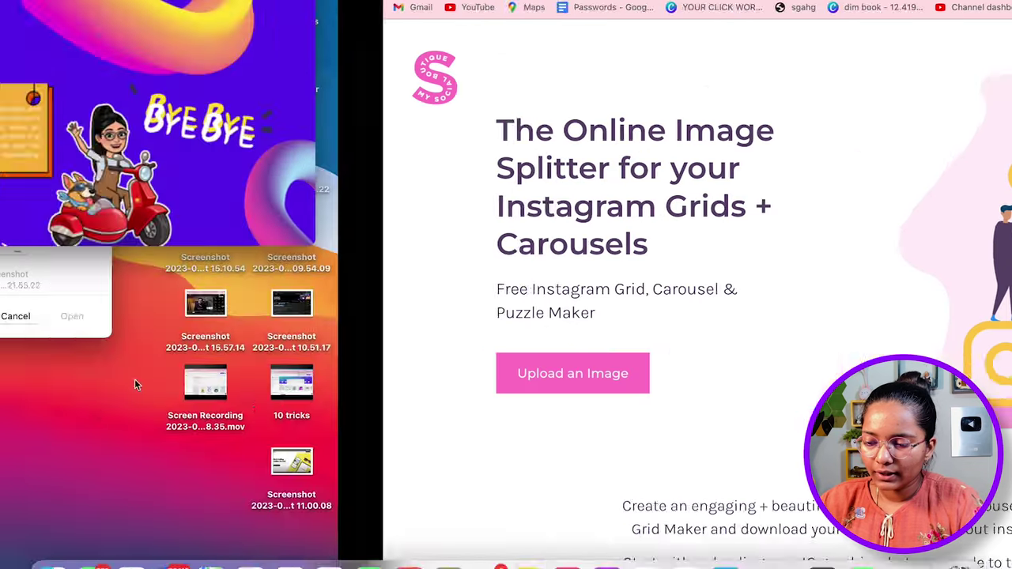
key(ctrl+Up)
click(554, 8)
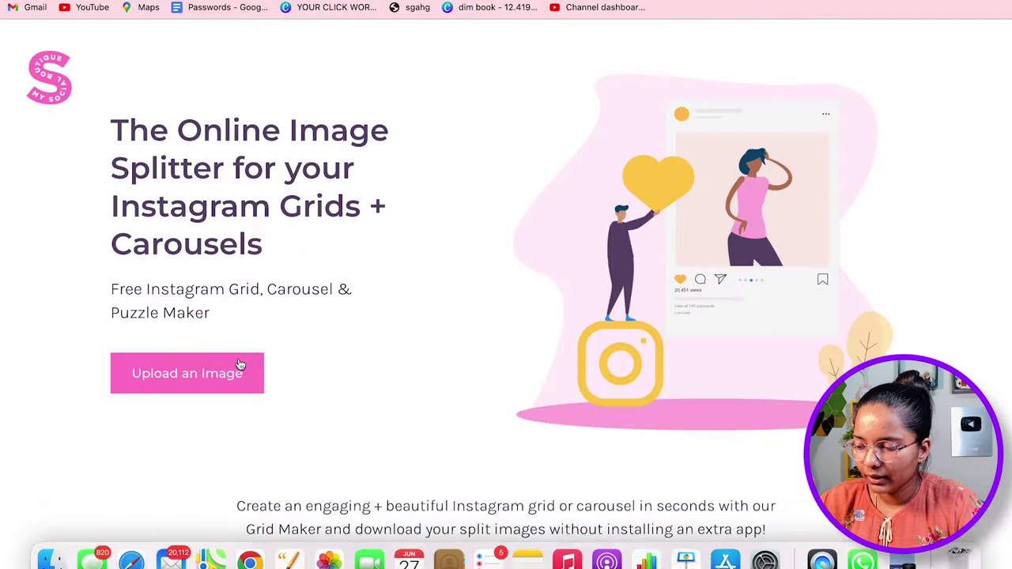
Upload "Instagram post.png" from Downloads to the image splitter.
scroll(208, 366, down, 10)
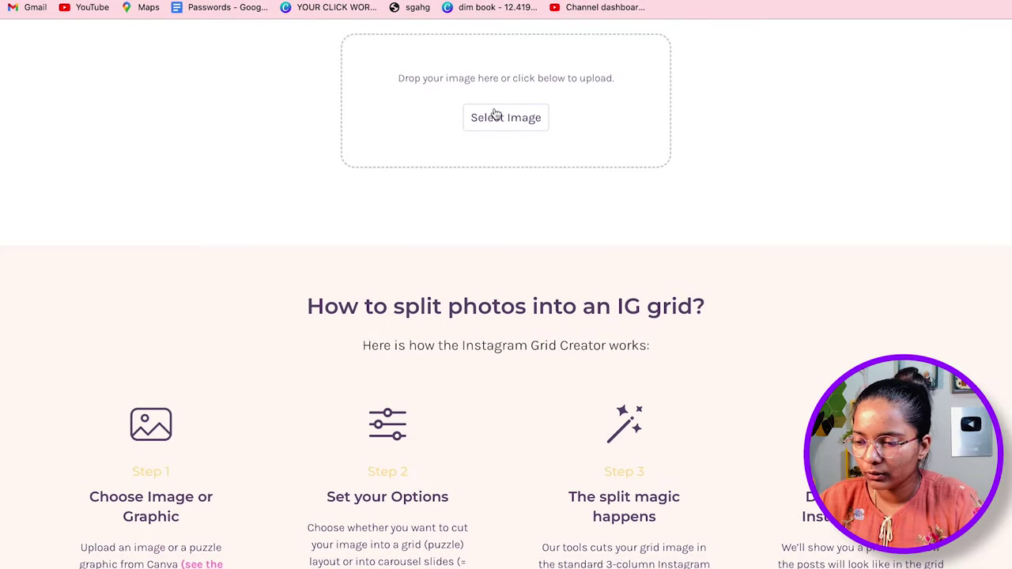
click(495, 114)
double_click(281, 102)
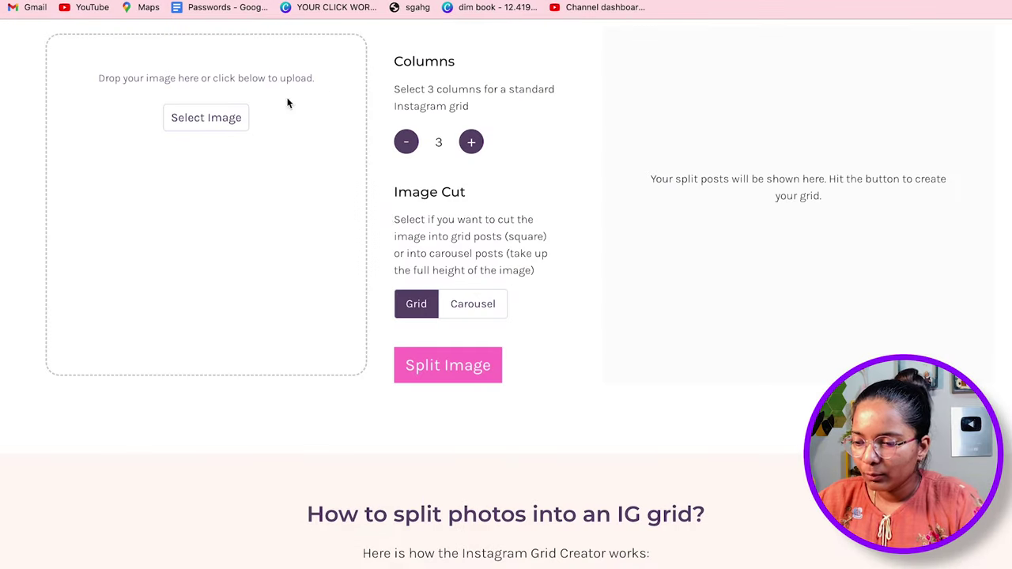
Set the image splitter to 4 columns and choose the Carousel image cut.
click(473, 145)
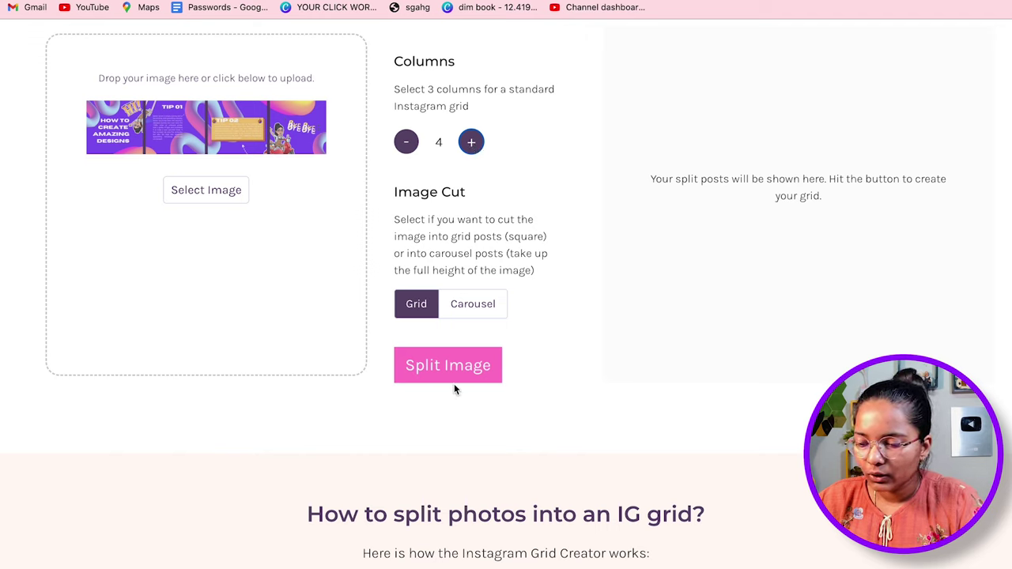
click(464, 305)
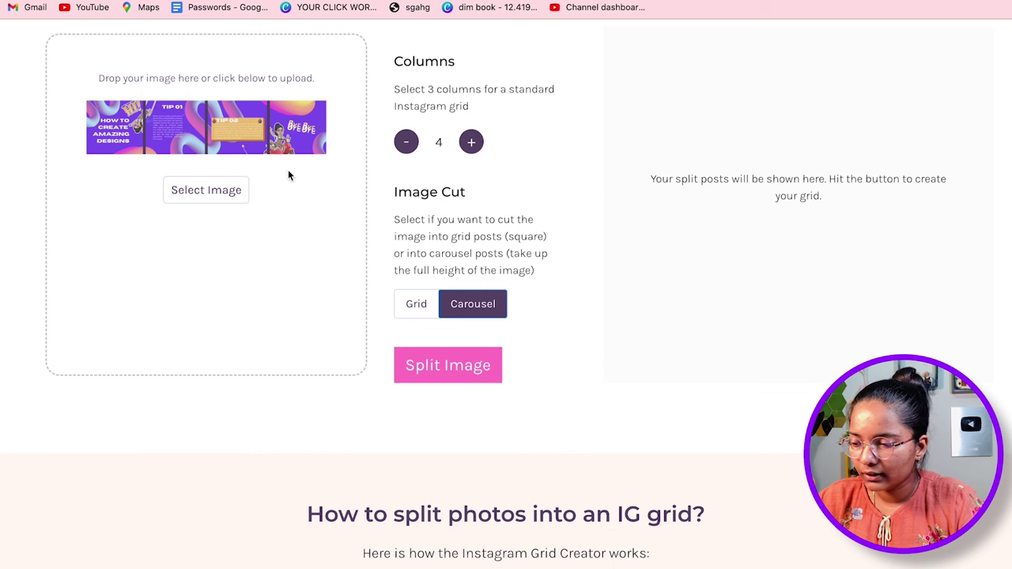
Select "Instagram post.png" from Downloads again and split the image with the chosen settings.
click(193, 204)
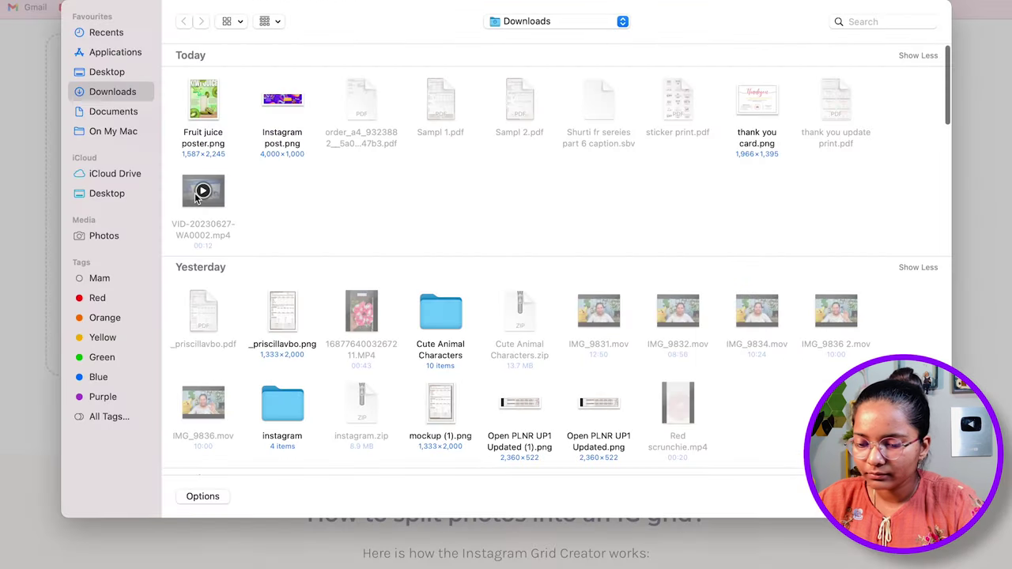
double_click(283, 101)
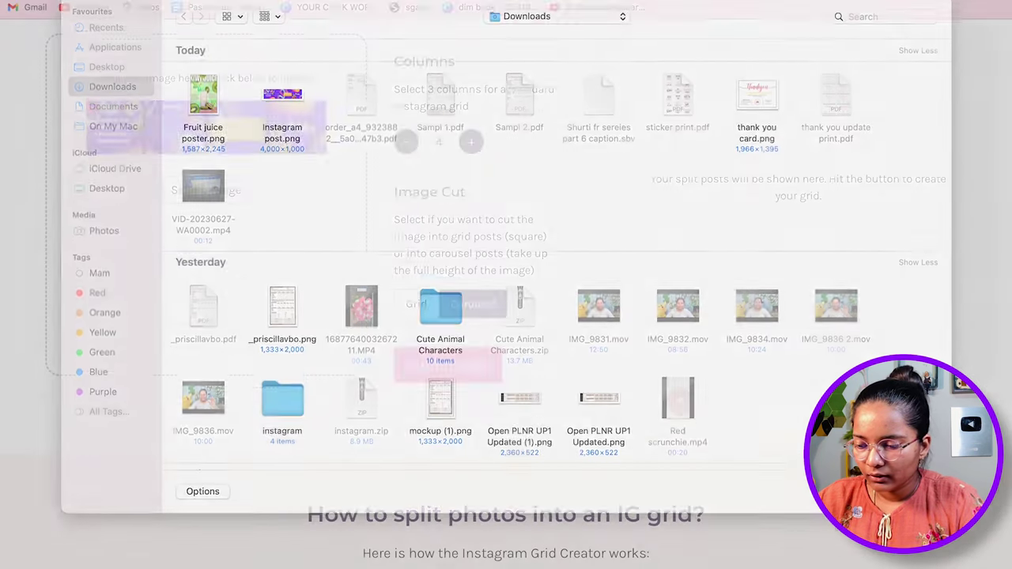
click(448, 366)
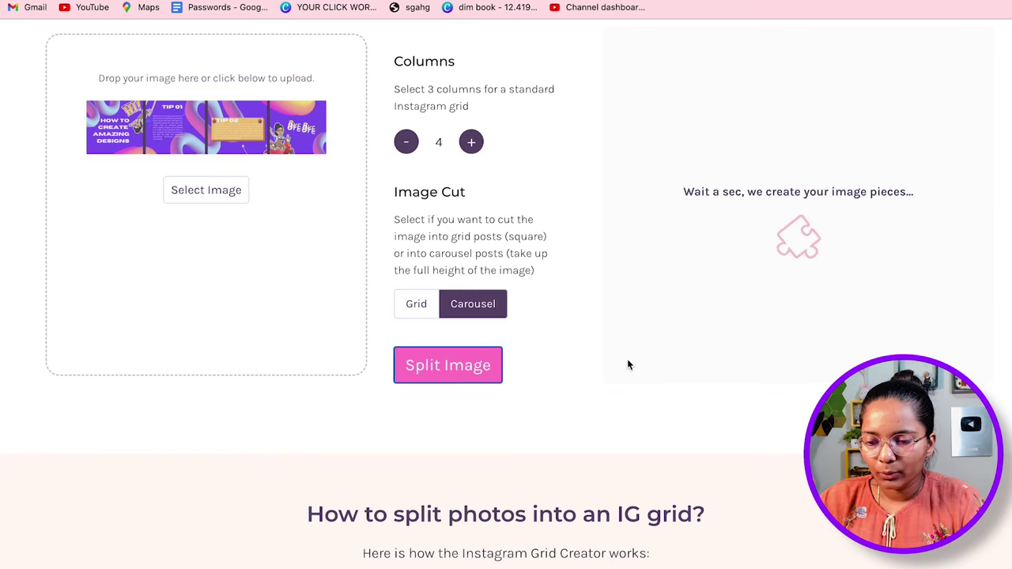
scroll(629, 365, up, 3)
scroll(628, 365, down, 1)
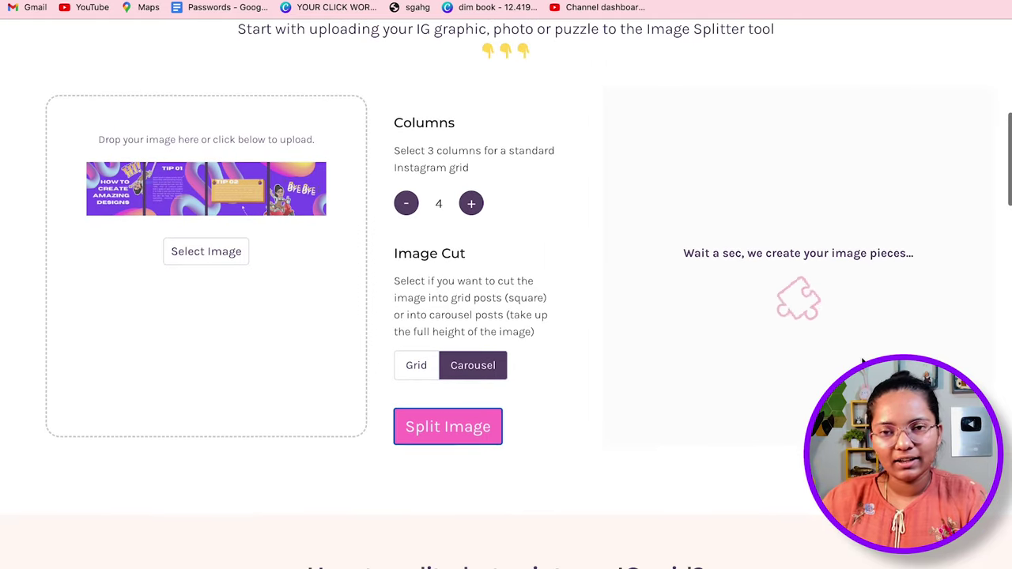
scroll(863, 361, down, 8)
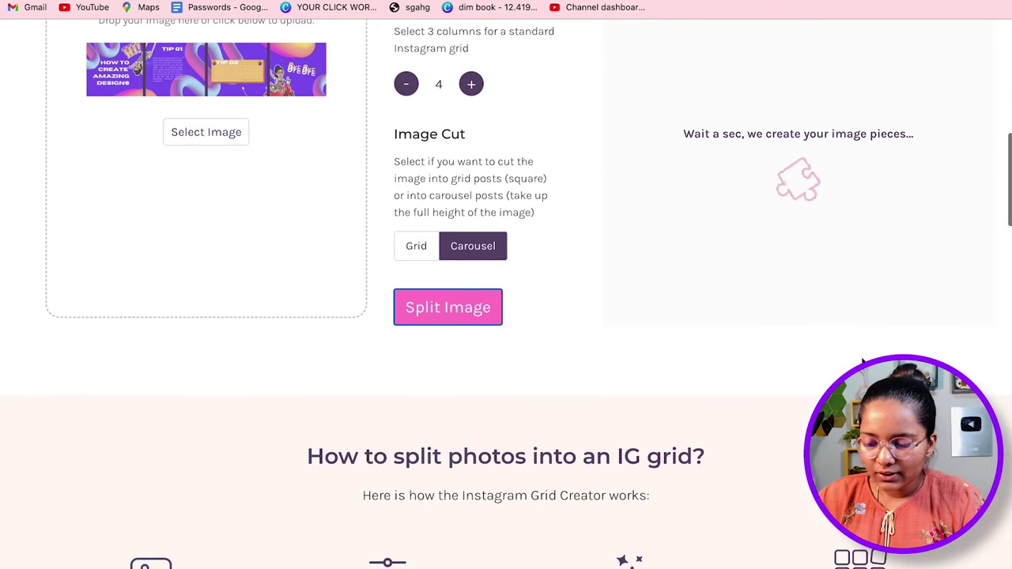
scroll(862, 360, up, 7)
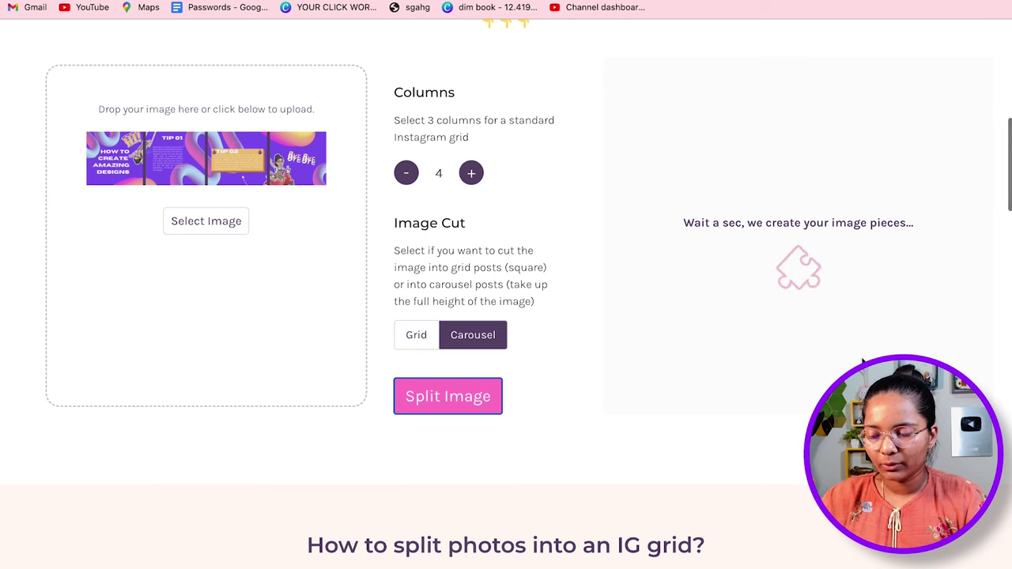
scroll(863, 361, up, 13)
scroll(863, 361, down, 8)
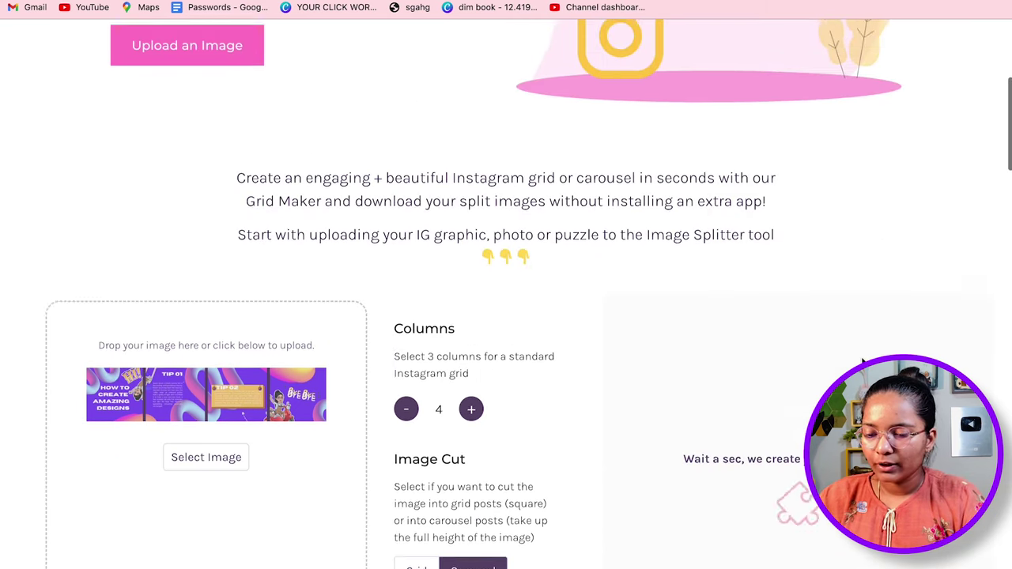
scroll(863, 361, down, 6)
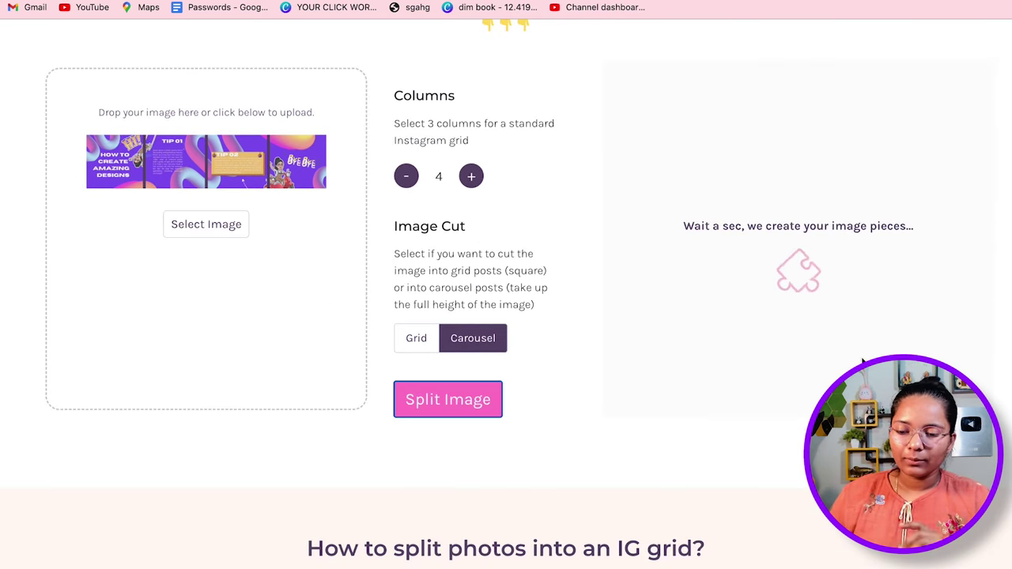